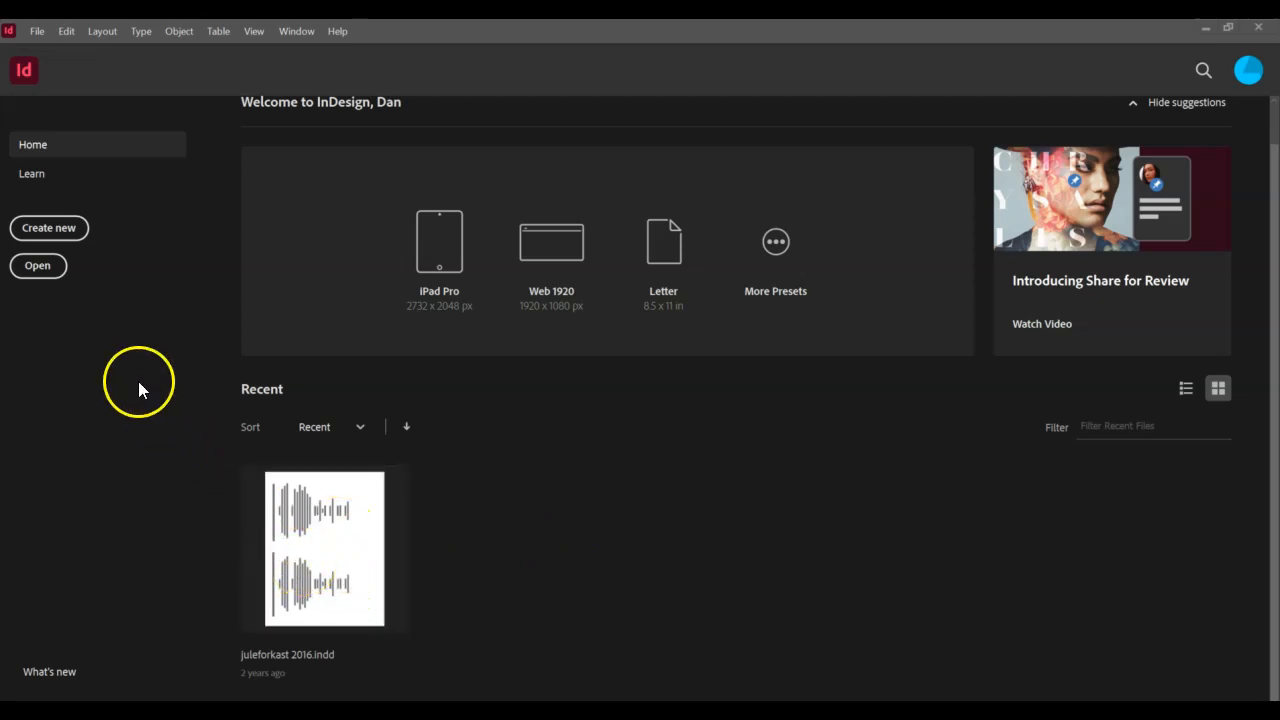
# - Create a new Tabloid (11 × 17 in) document named 'Practice' using inches as units
pyautogui.click(62, 231)
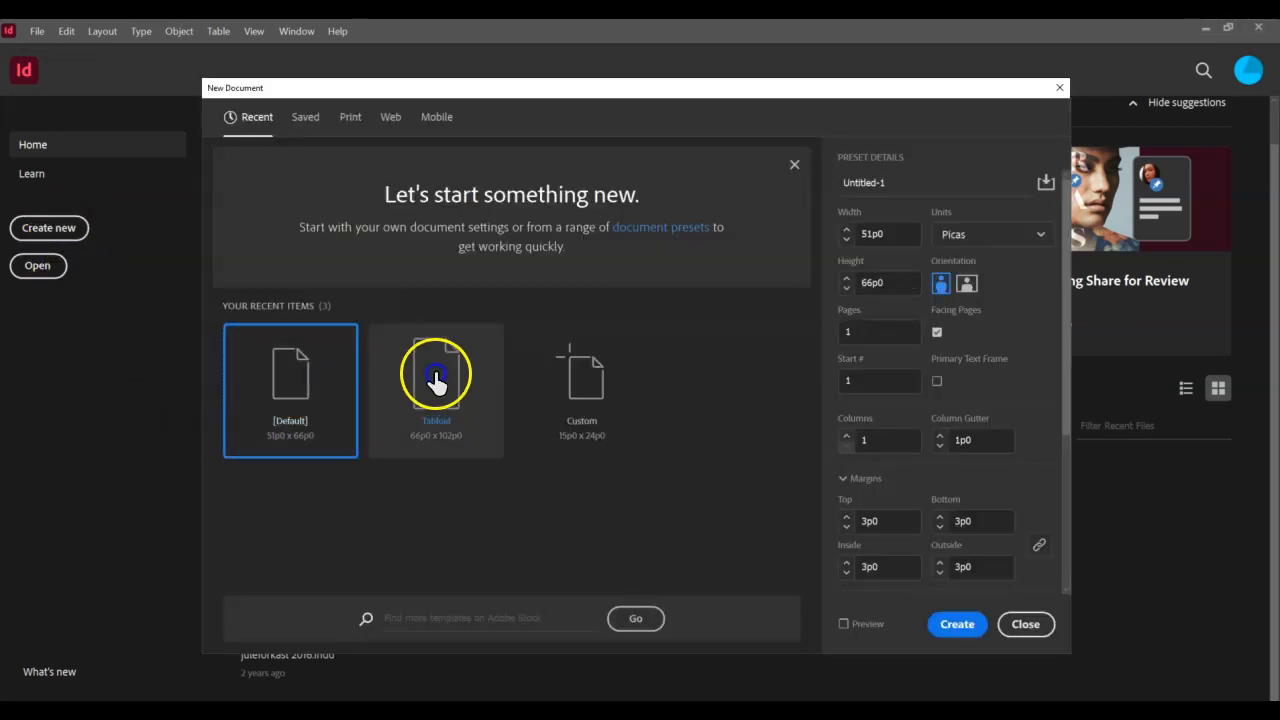
pyautogui.click(436, 373)
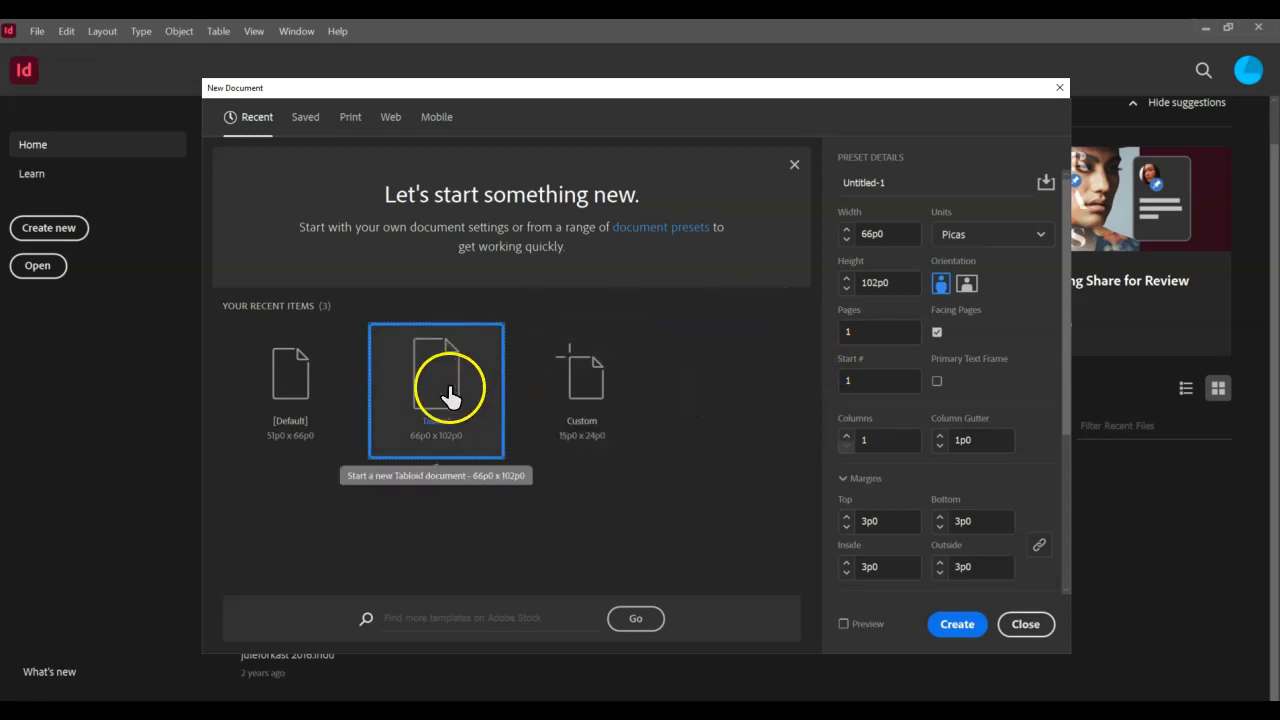
pyautogui.click(879, 185)
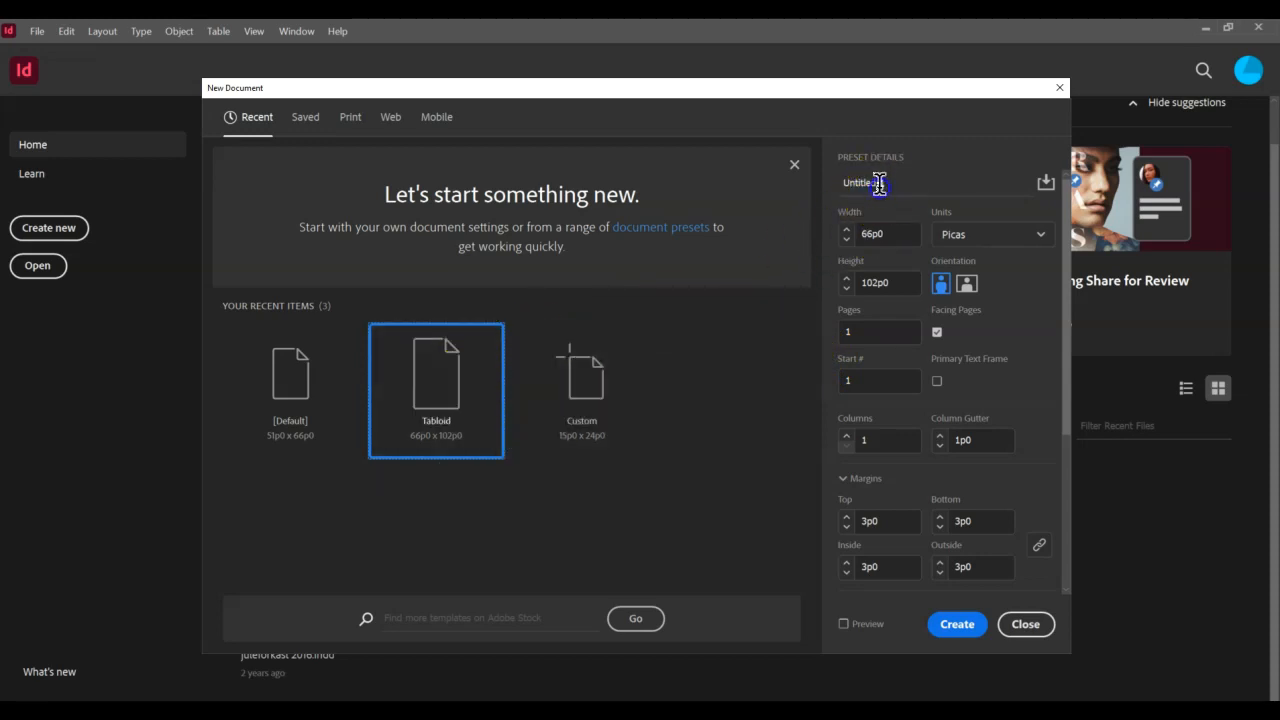
pyautogui.moveTo(894, 183); pyautogui.dragTo(833, 188)
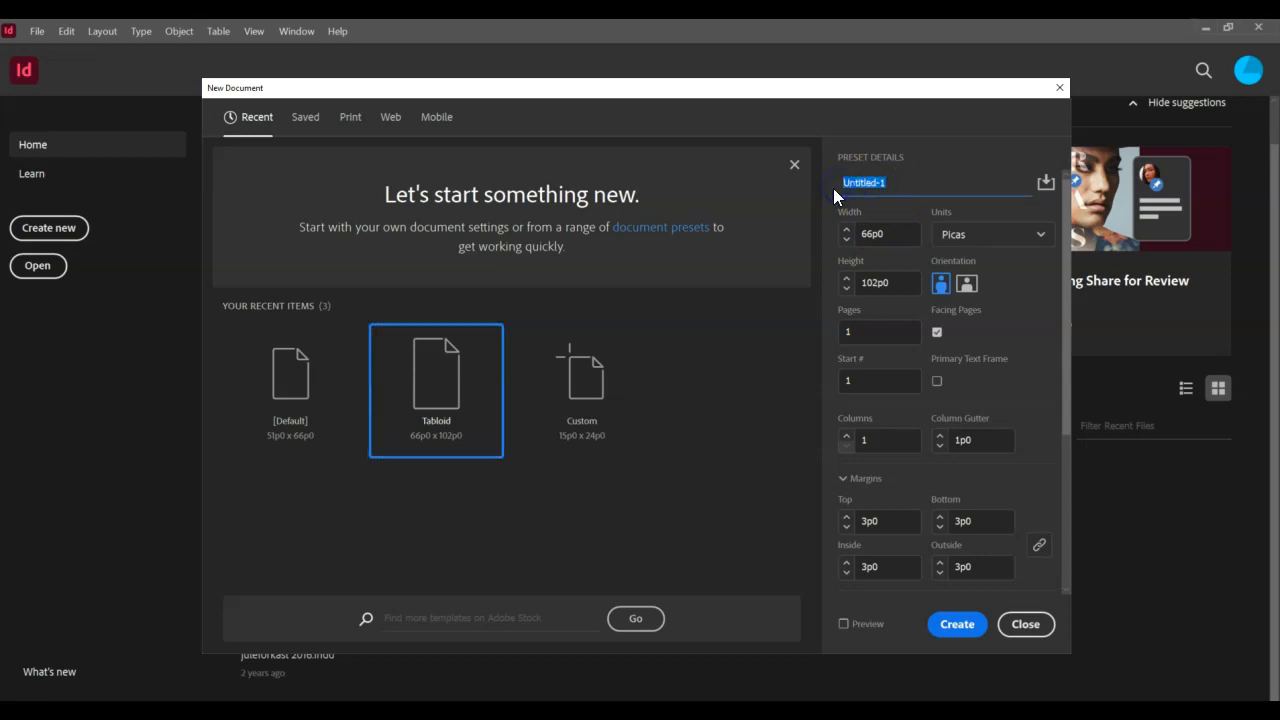
pyautogui.write('Practice')
pyautogui.click(990, 240)
pyautogui.click(985, 304)
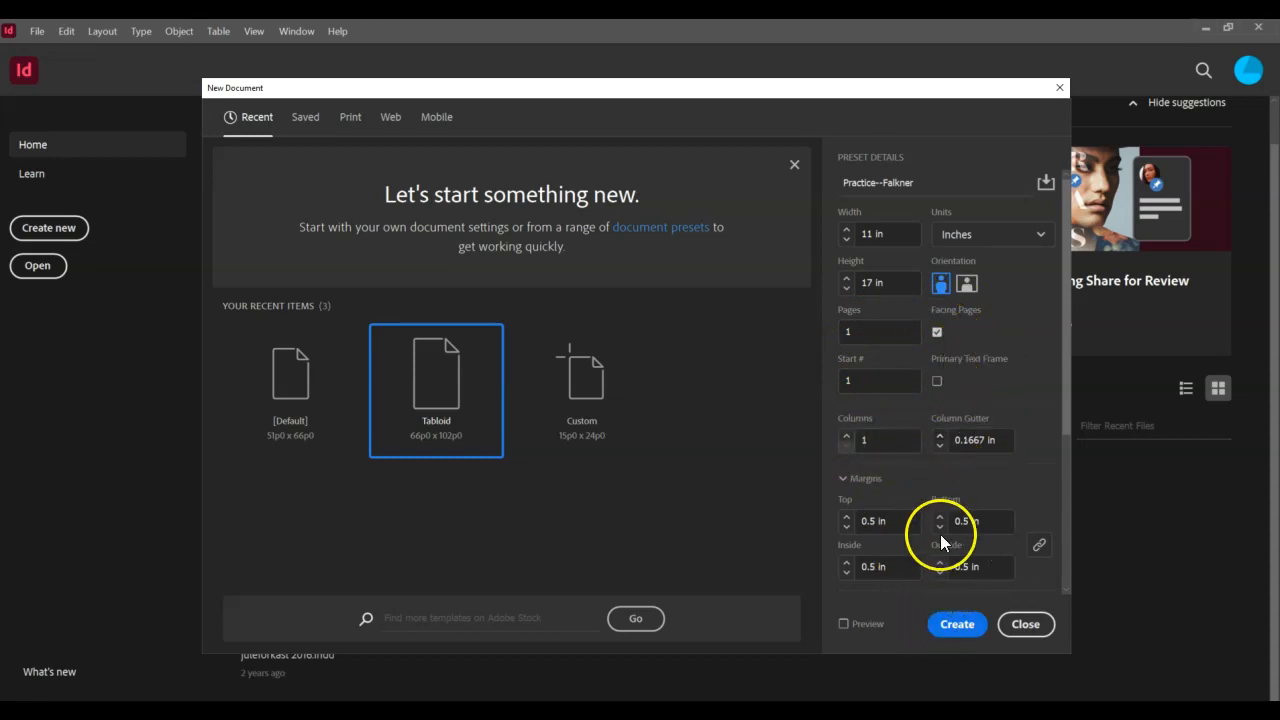
pyautogui.click(955, 625)
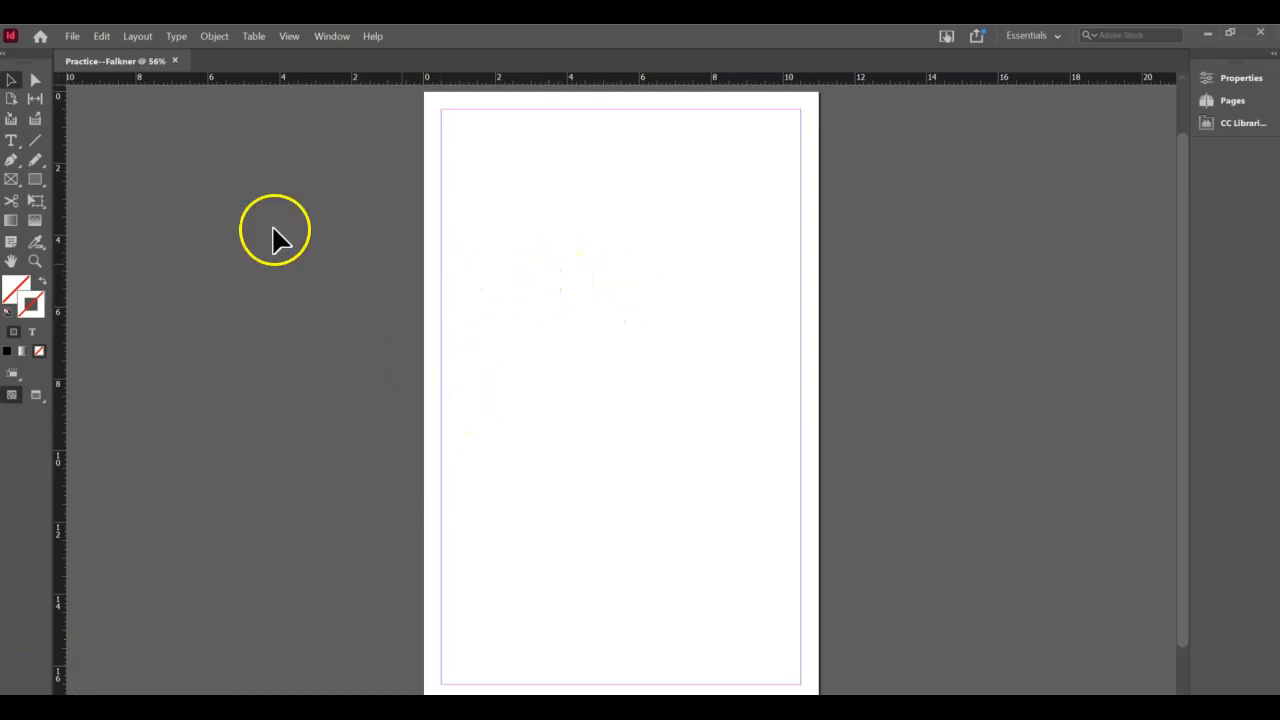
# - Try the Selection, Direct Selection and Rectangle tools, finishing with the Type tool active
pyautogui.click(11, 82)
pyautogui.click(450, 224)
pyautogui.click(496, 210)
pyautogui.click(35, 80)
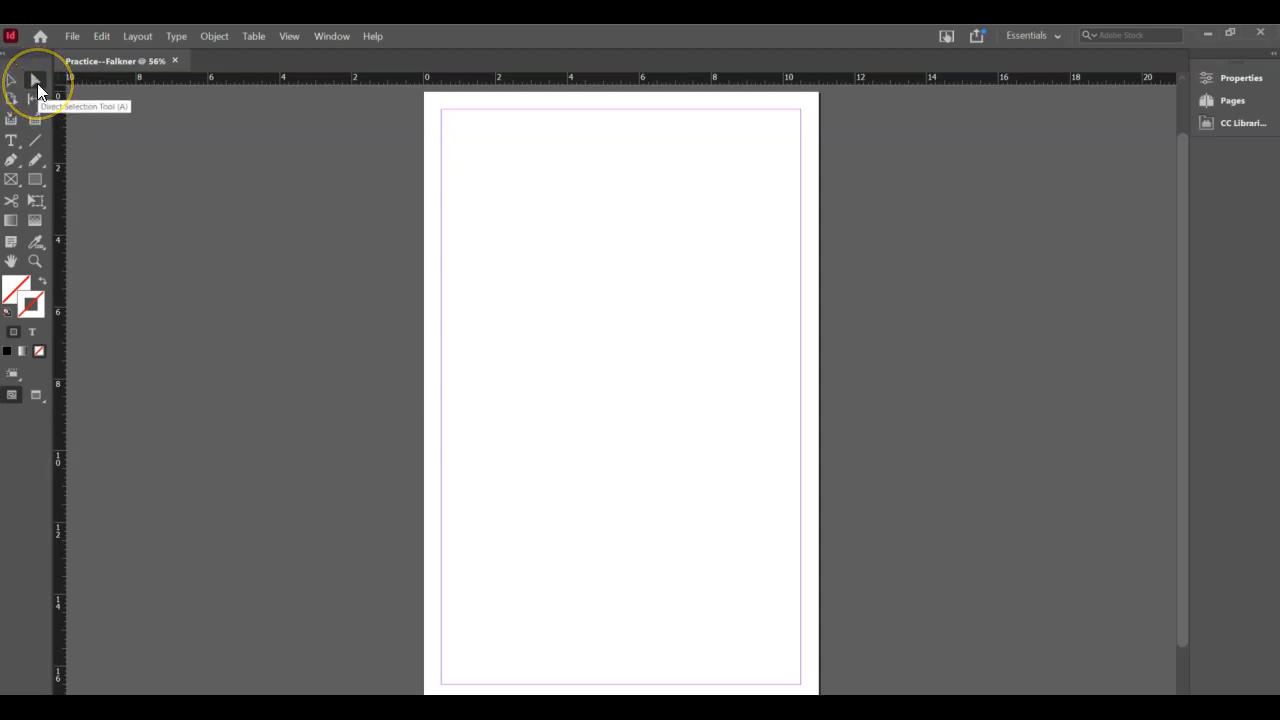
pyautogui.click(12, 82)
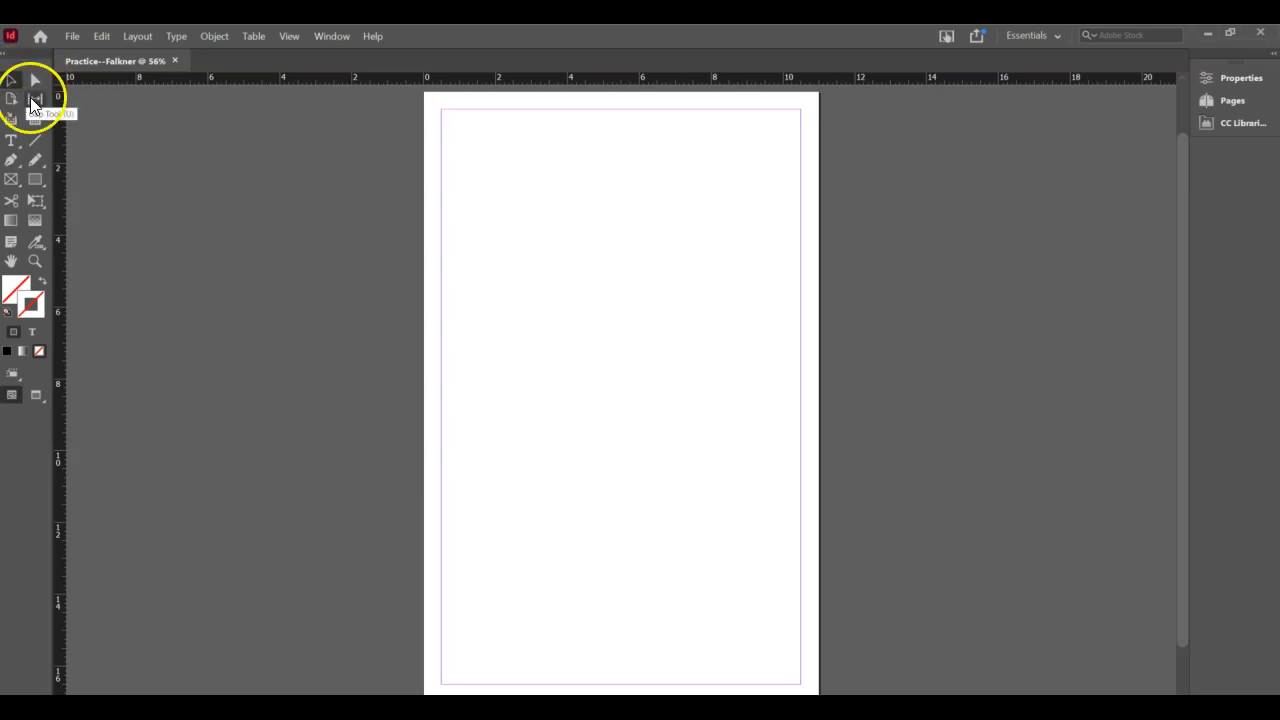
pyautogui.click(12, 148)
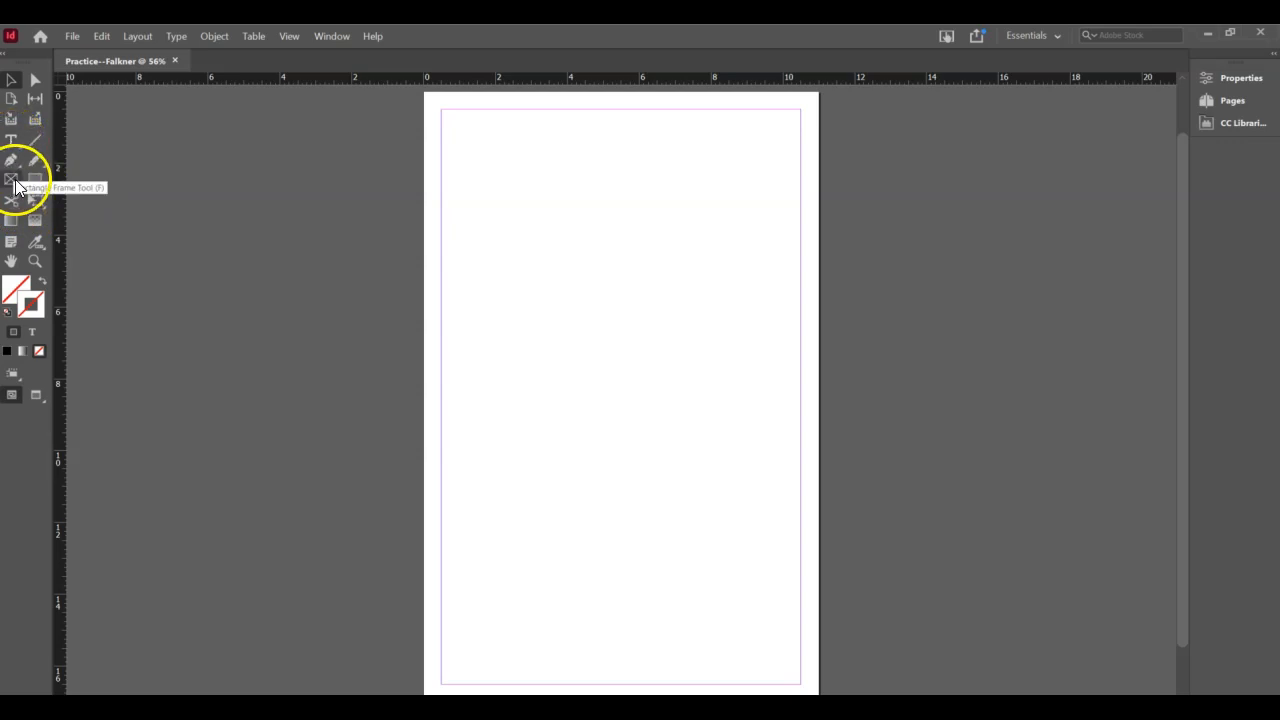
pyautogui.click(35, 180)
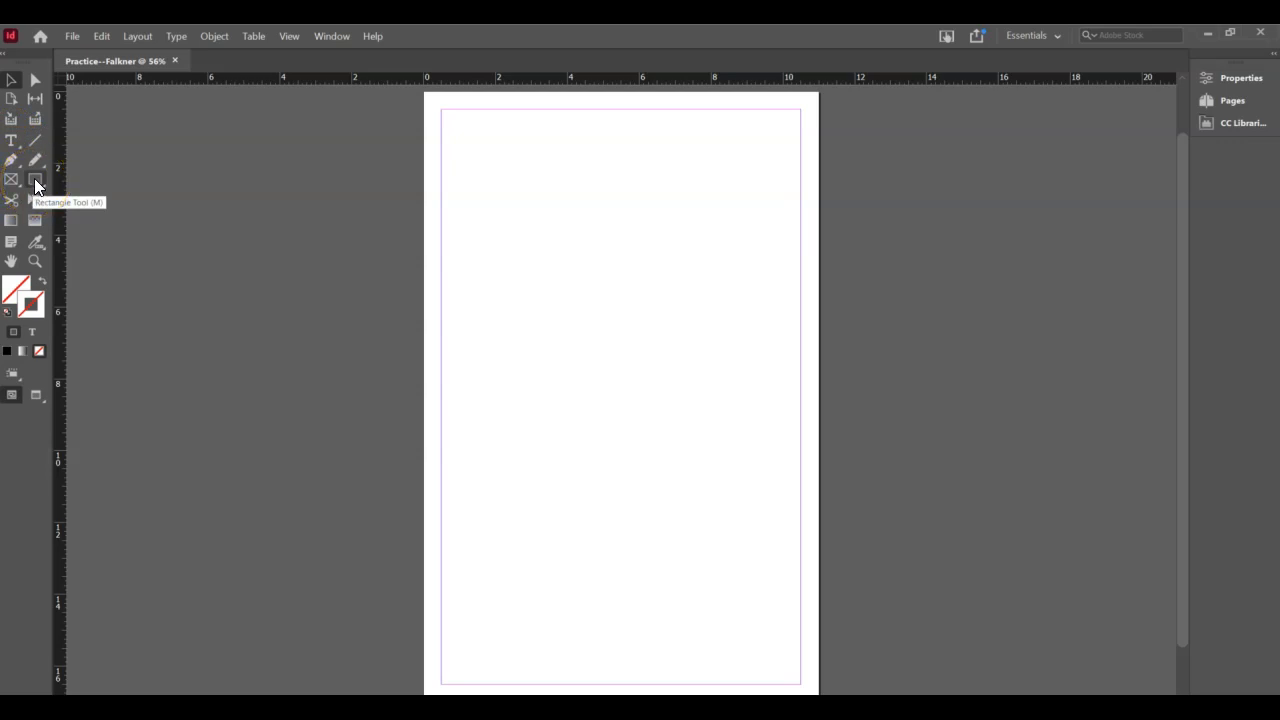
pyautogui.click(11, 141)
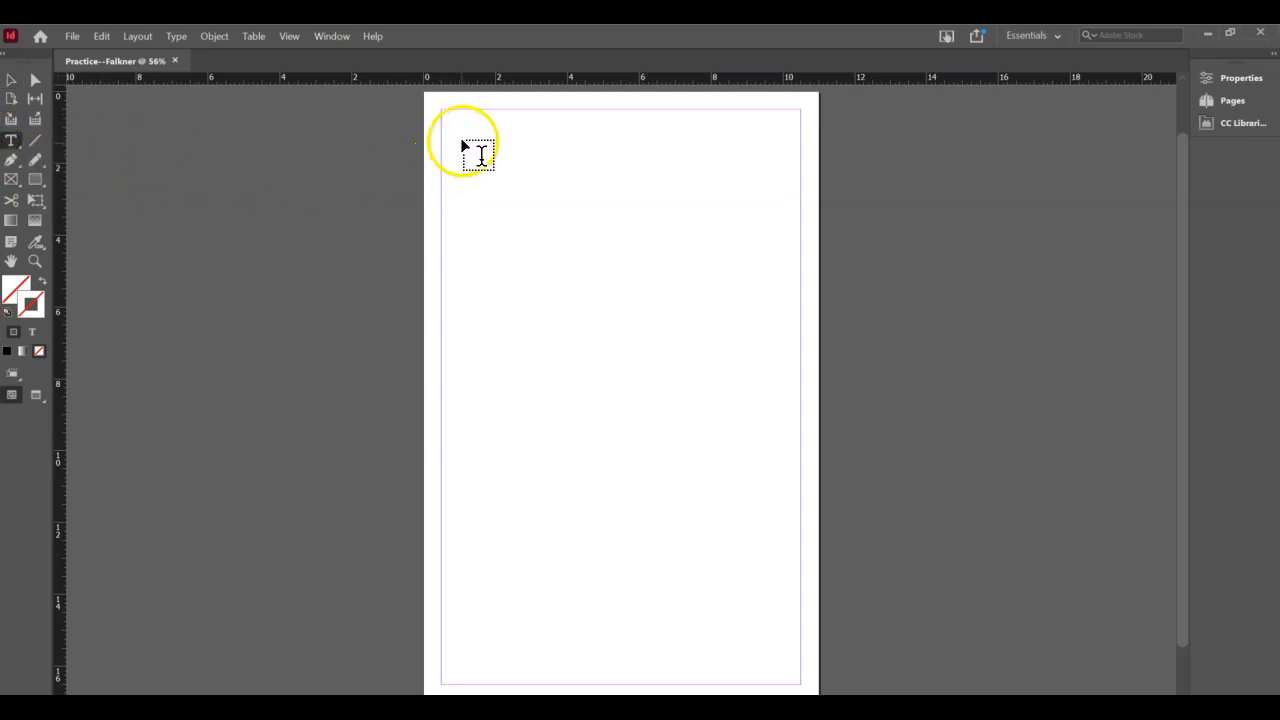
# - Drag a wide text frame across the top of the page and fill it with placeholder text
pyautogui.moveTo(459, 127); pyautogui.dragTo(791, 266)
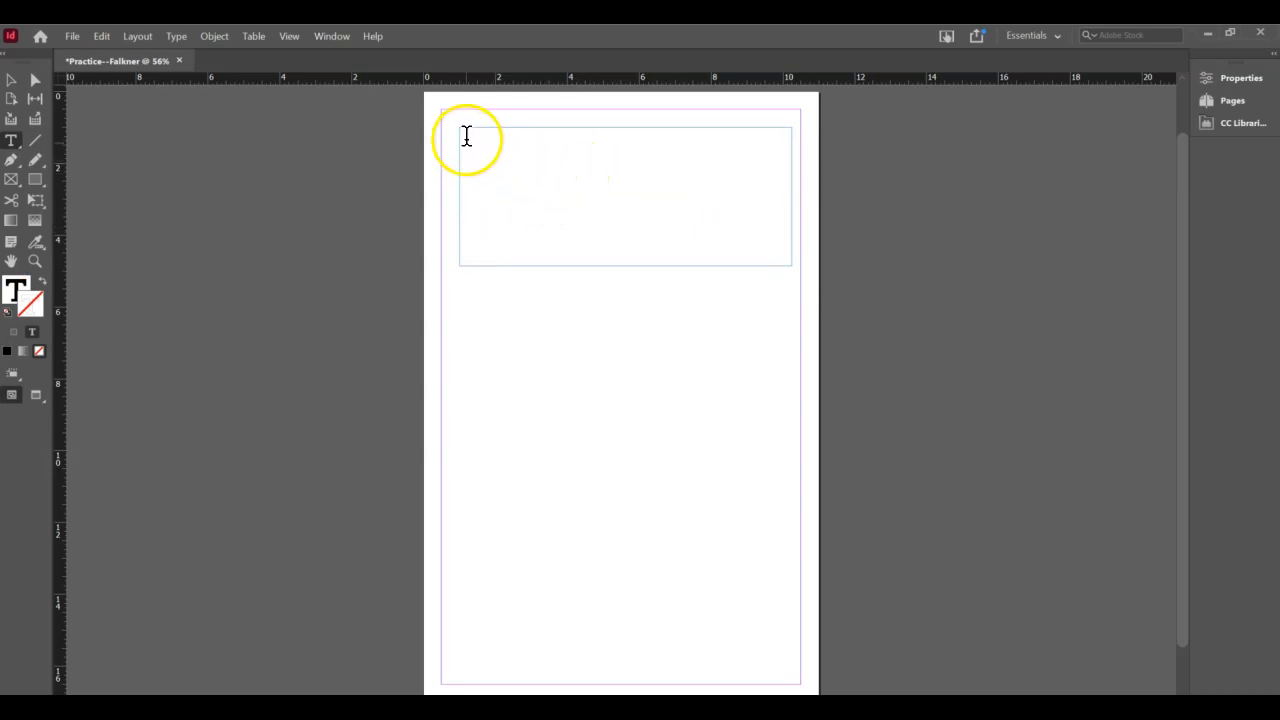
pyautogui.rightClick(466, 136)
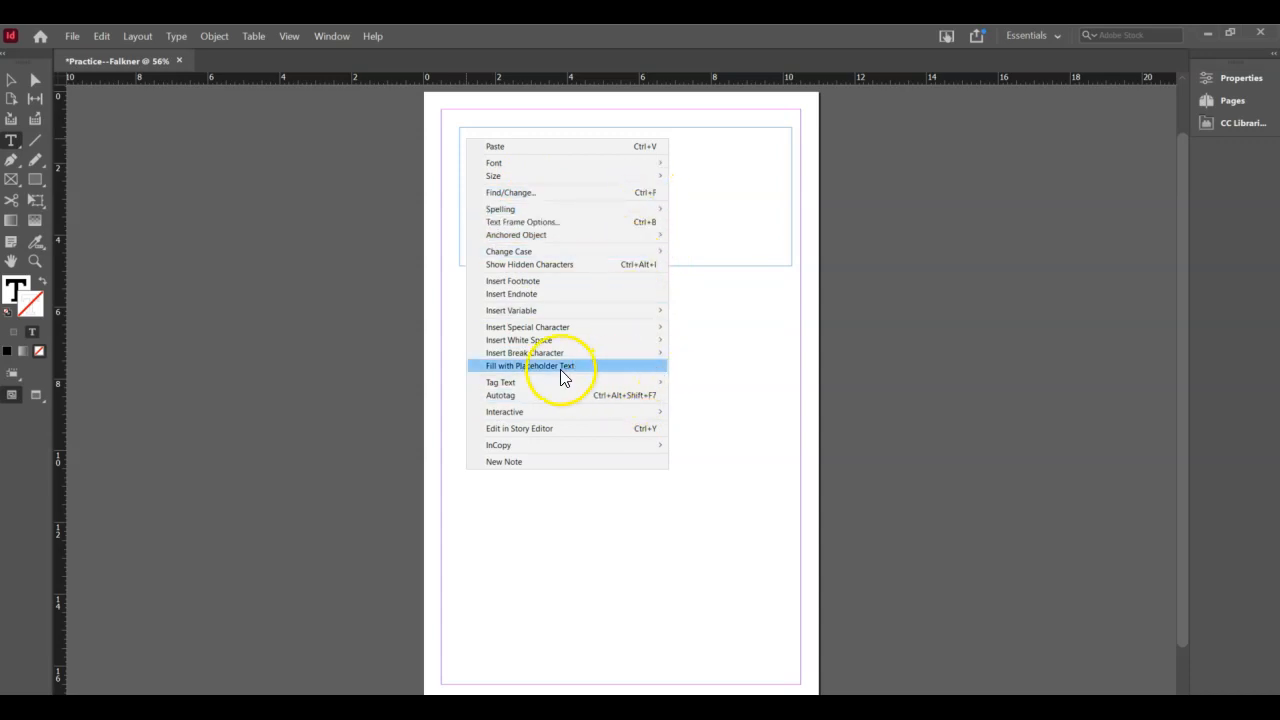
pyautogui.click(547, 367)
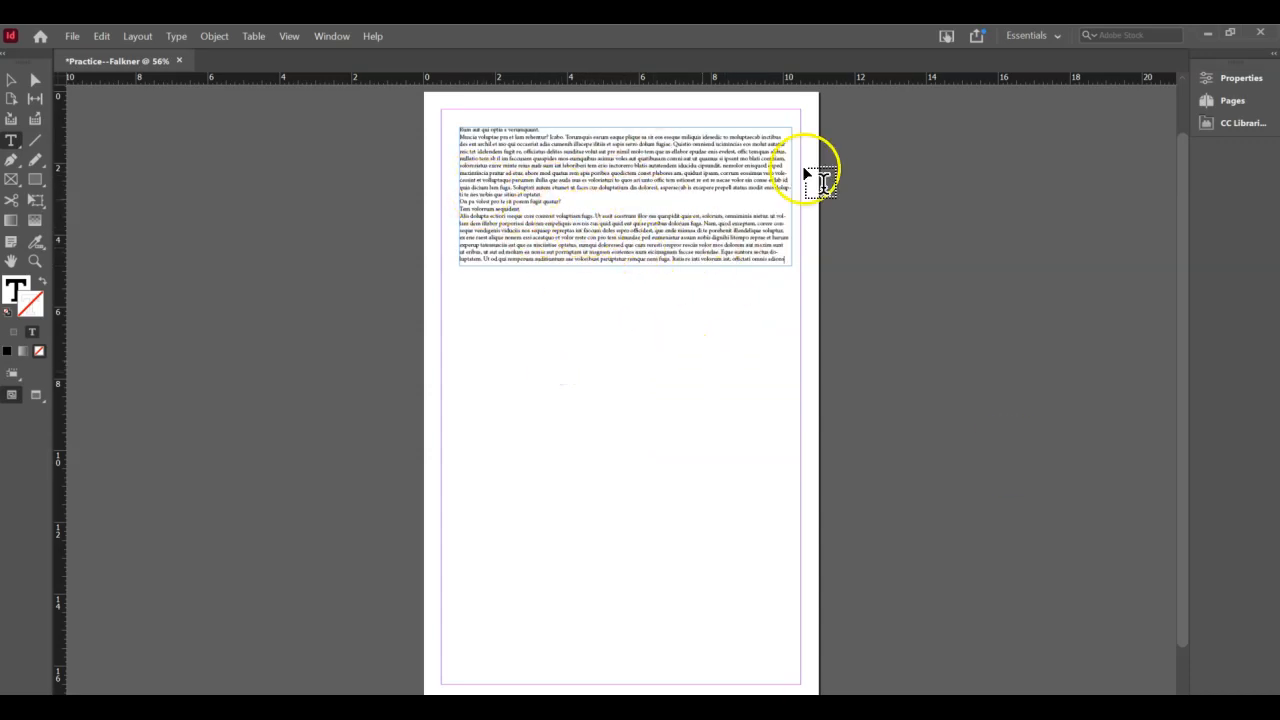
pyautogui.click(1050, 37)
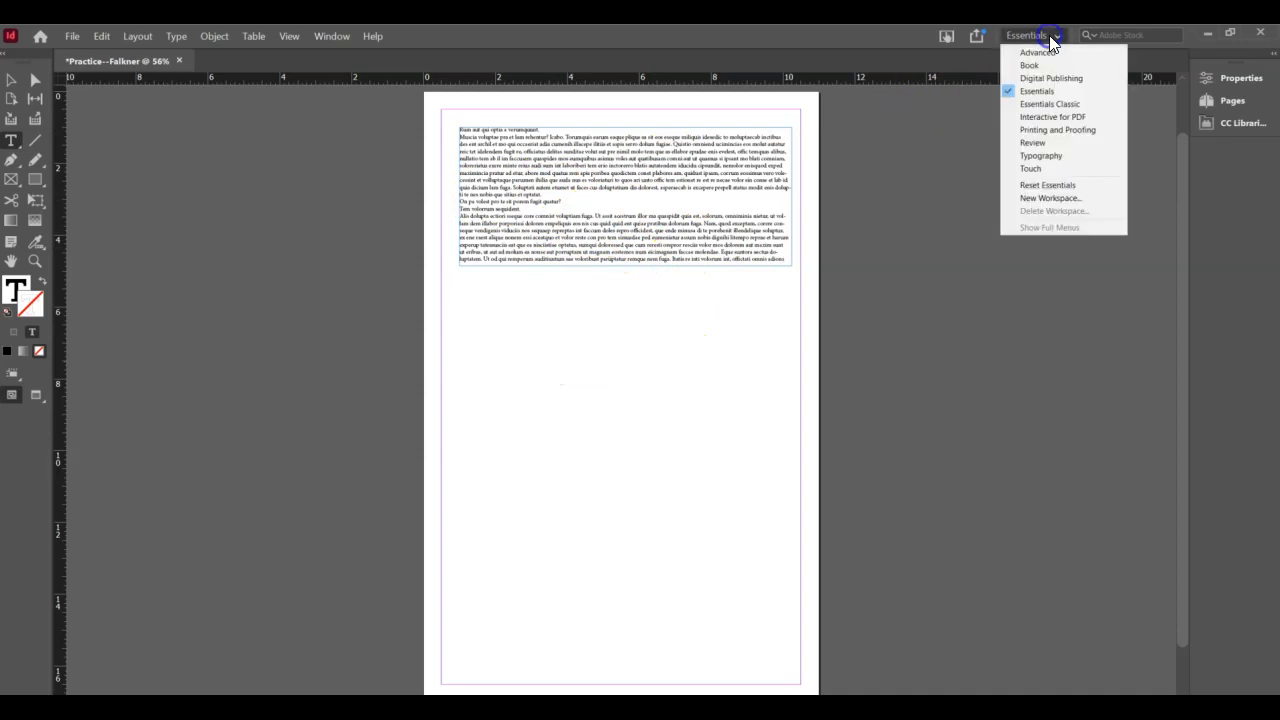
# - Switch the workspace to Essentials Classic
pyautogui.click(1055, 106)
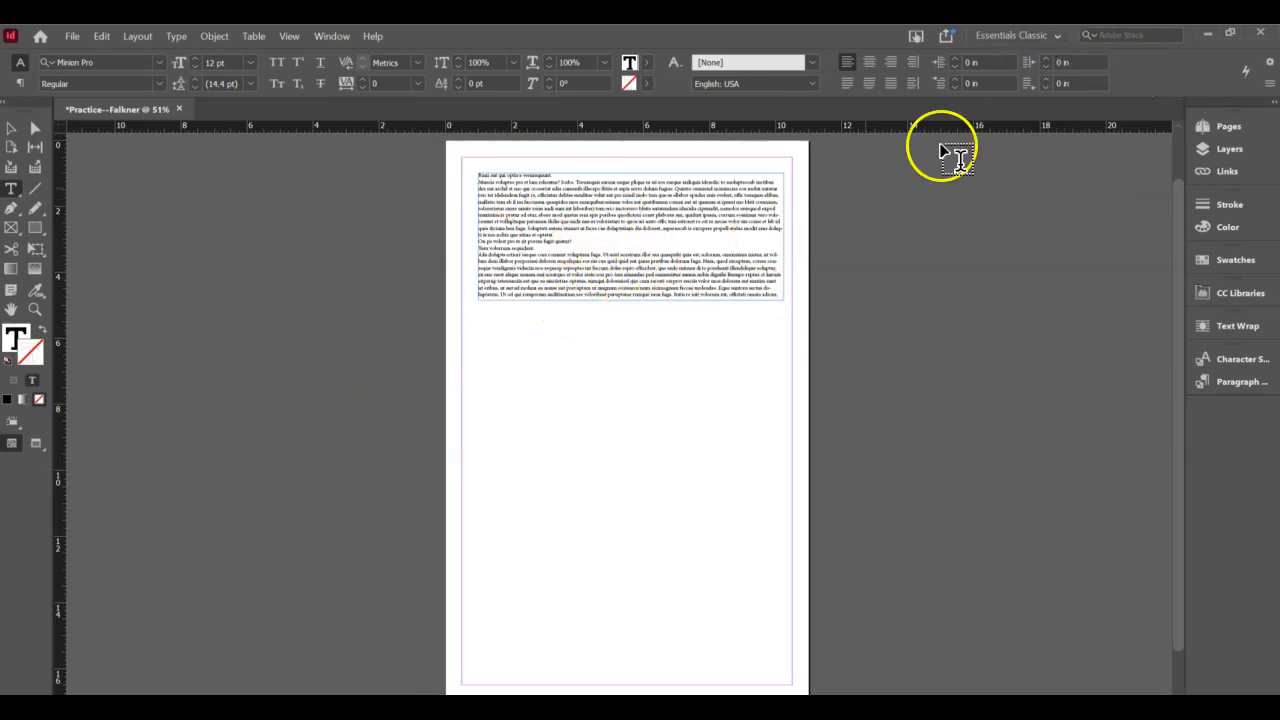
pyautogui.click(1057, 37)
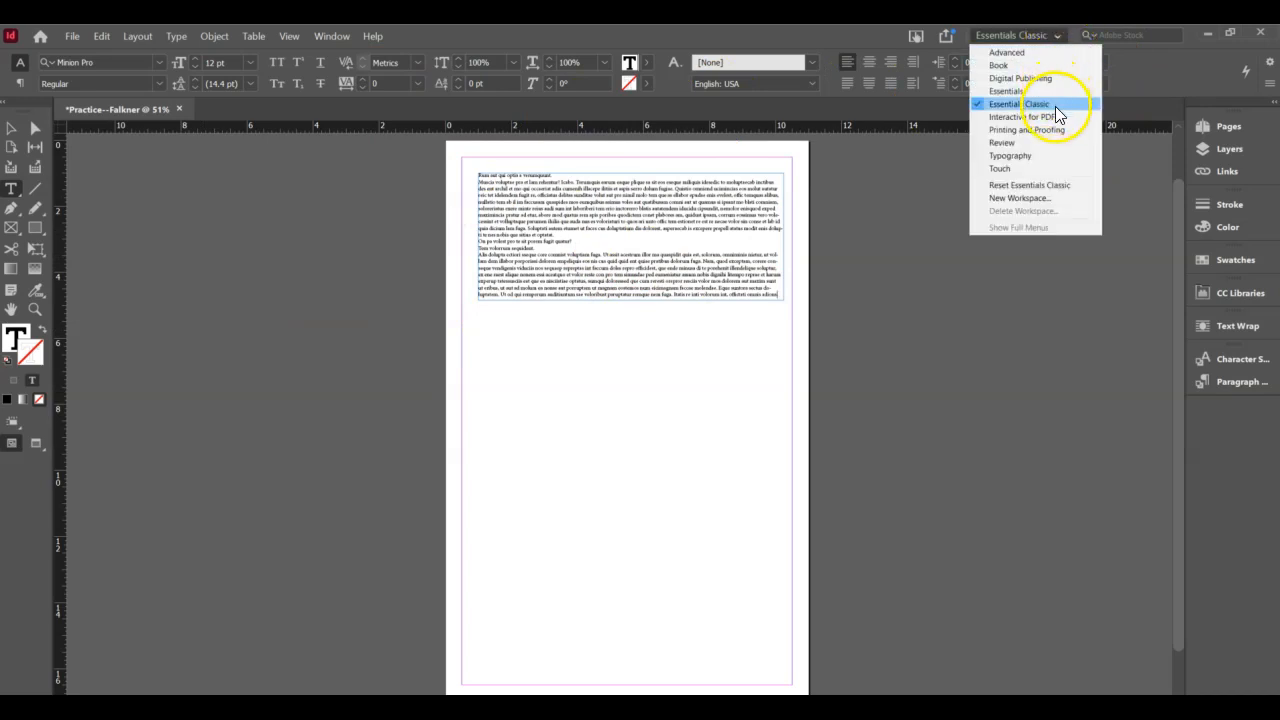
pyautogui.moveTo(820, 262); pyautogui.dragTo(755, 243)
# - Select most of the placeholder text, then deselect it and return to the Selection tool
pyautogui.click(619, 243)
pyautogui.click(730, 268)
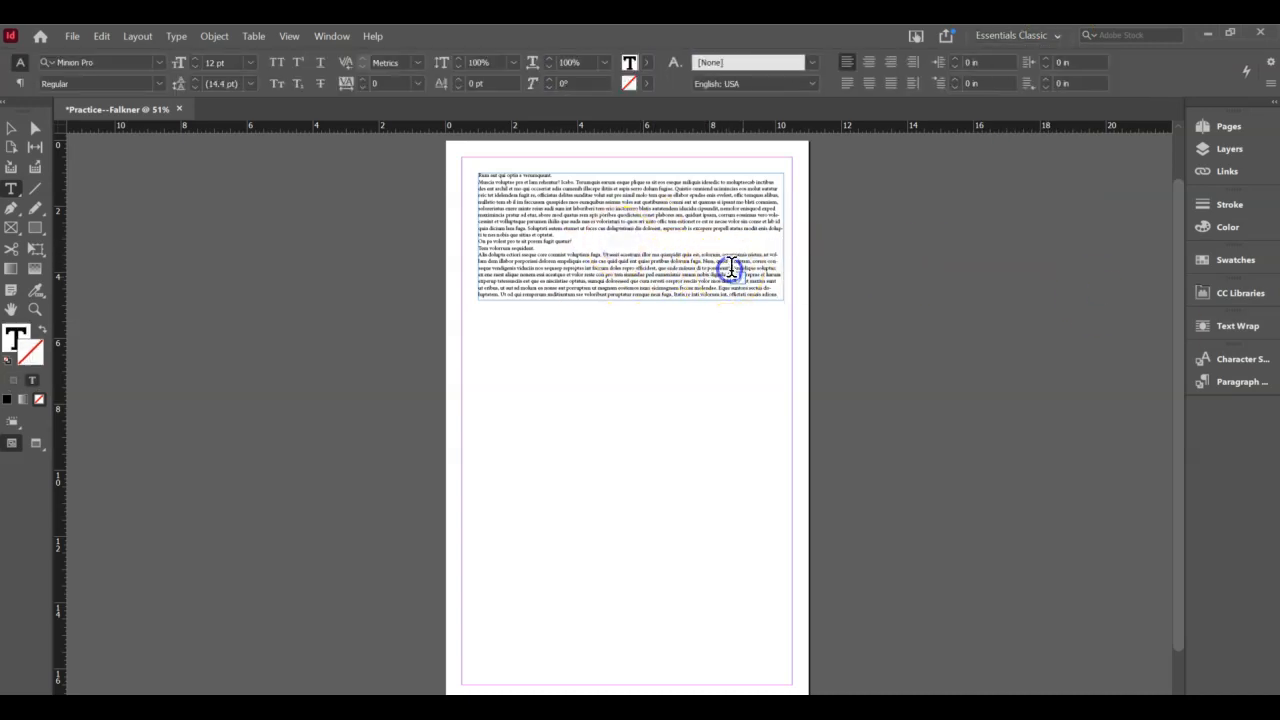
pyautogui.moveTo(775, 292); pyautogui.dragTo(478, 173)
pyautogui.click(441, 271)
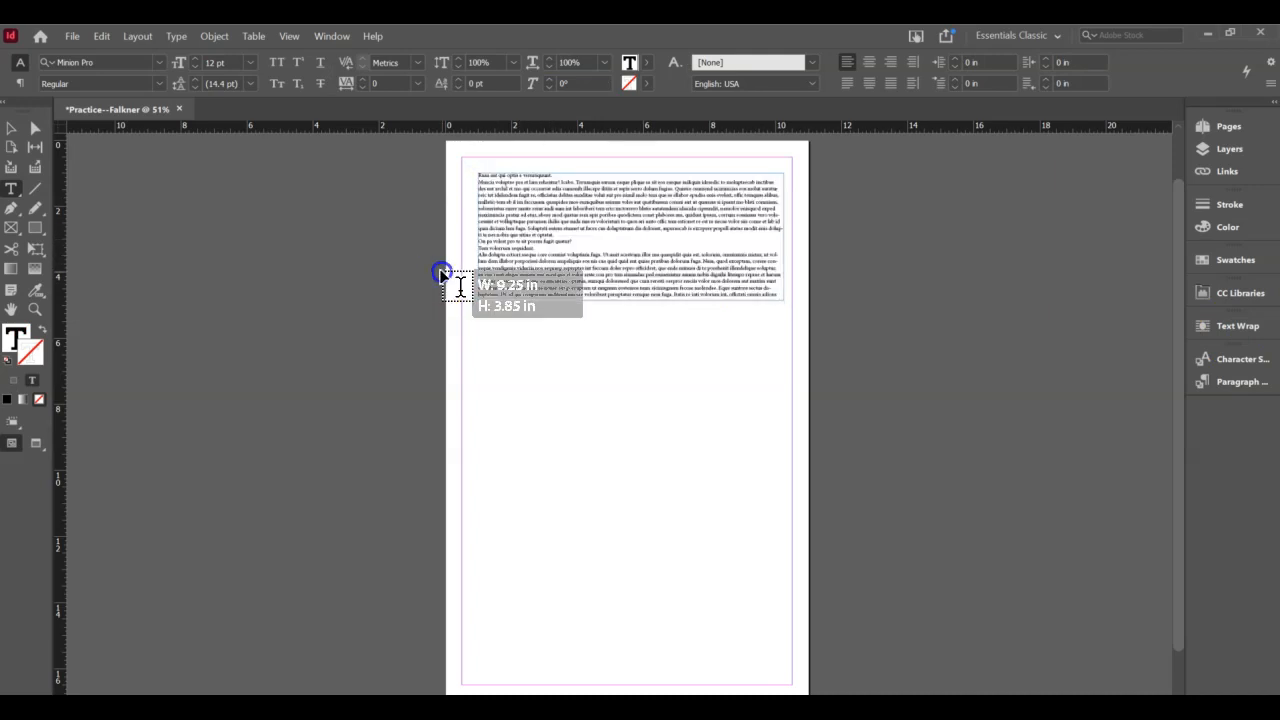
pyautogui.click(11, 128)
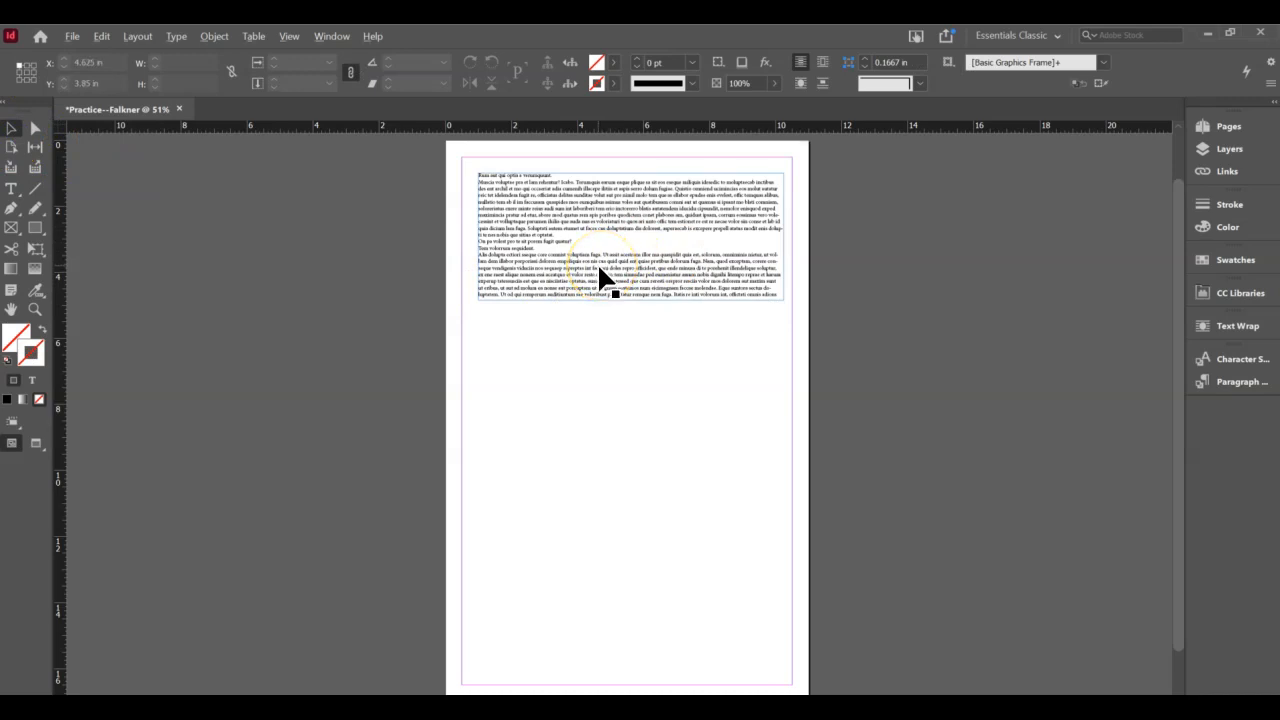
# - Zoom in on the placeholder text frame at the top of the page
pyautogui.scroll(3, 597, 262)
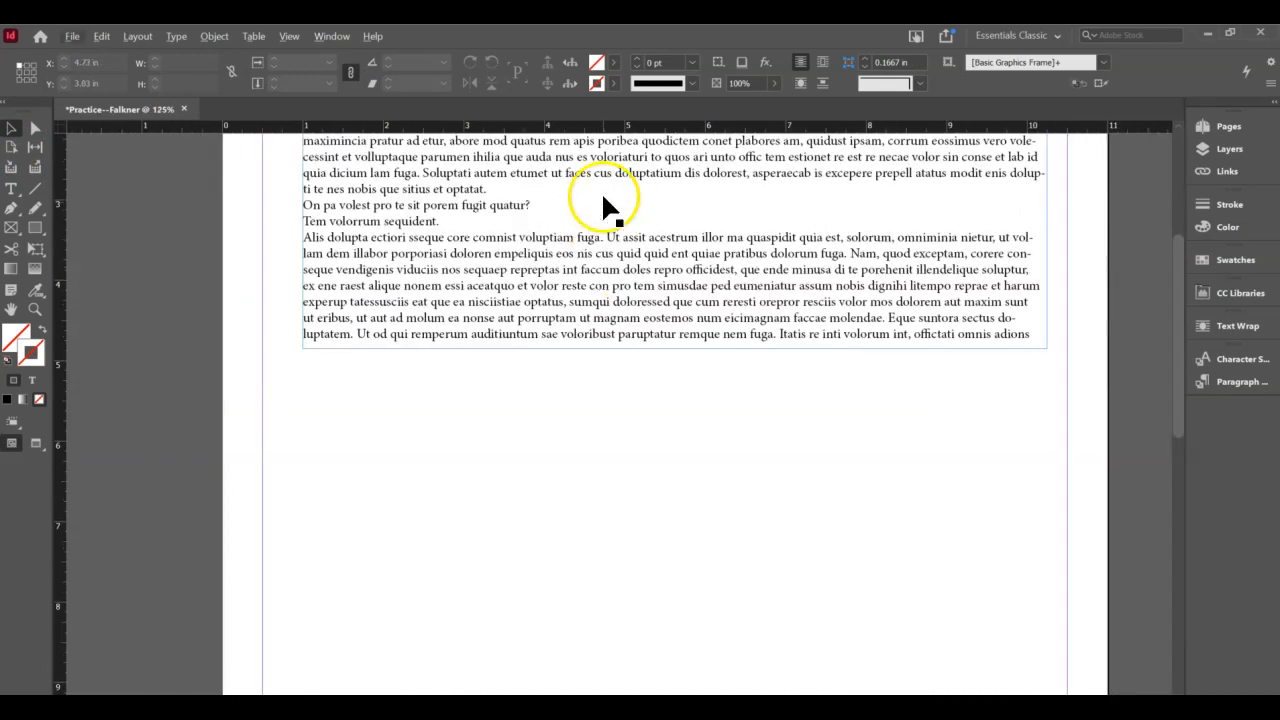
pyautogui.scroll(4, 601, 205)
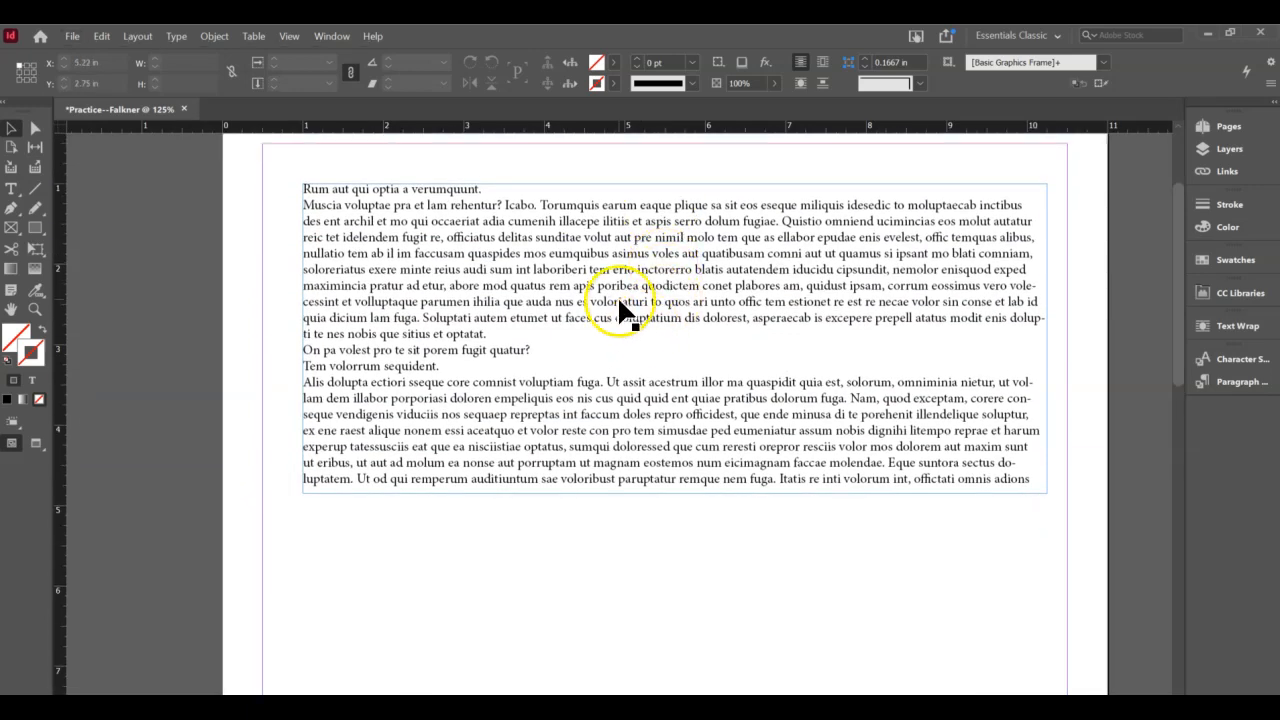
pyautogui.scroll(3, 617, 295)
pyautogui.scroll(-3, 617, 295)
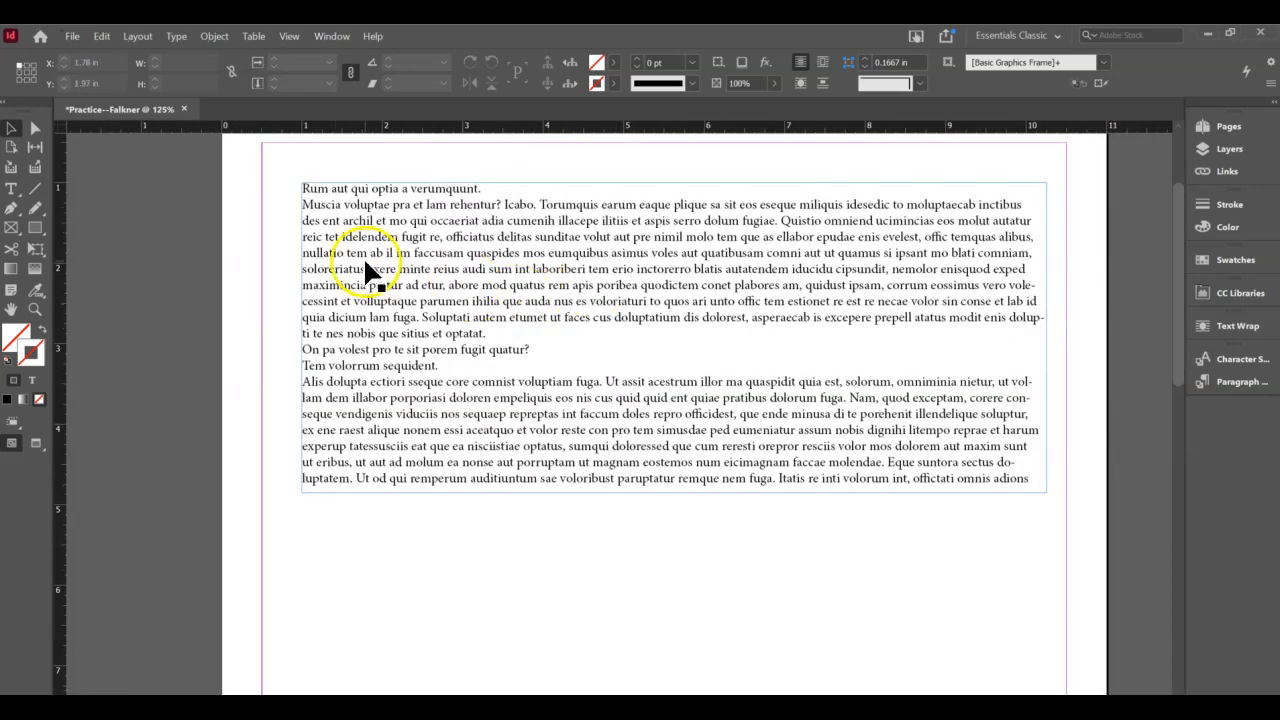
pyautogui.scroll(5, 363, 256)
pyautogui.scroll(1, 528, 526)
pyautogui.scroll(-3, 528, 526)
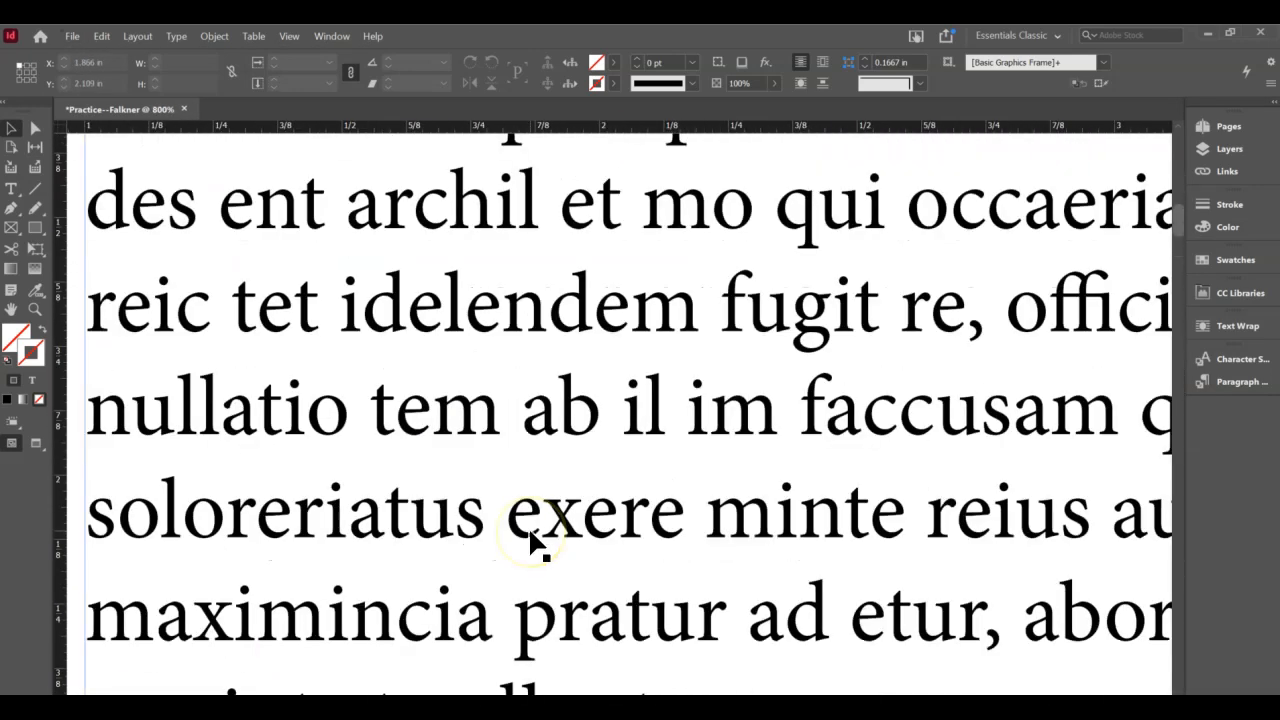
pyautogui.scroll(-4, 528, 526)
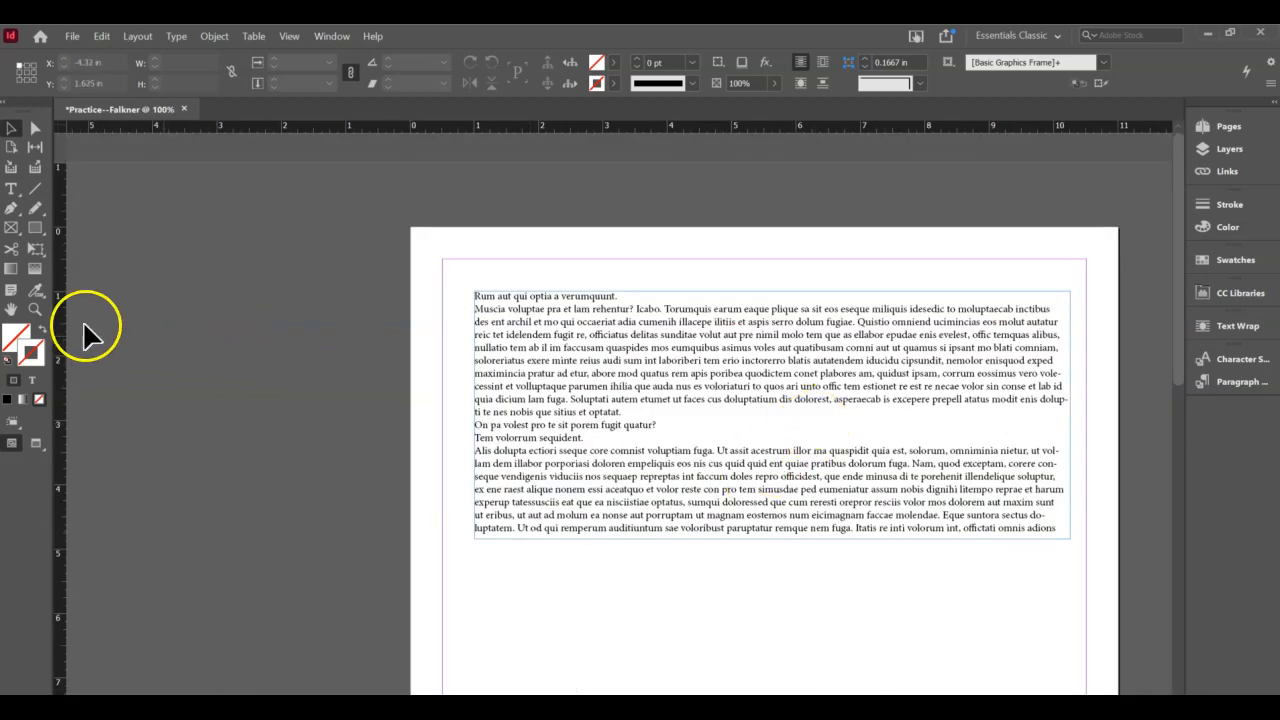
pyautogui.click(35, 310)
pyautogui.click(537, 363)
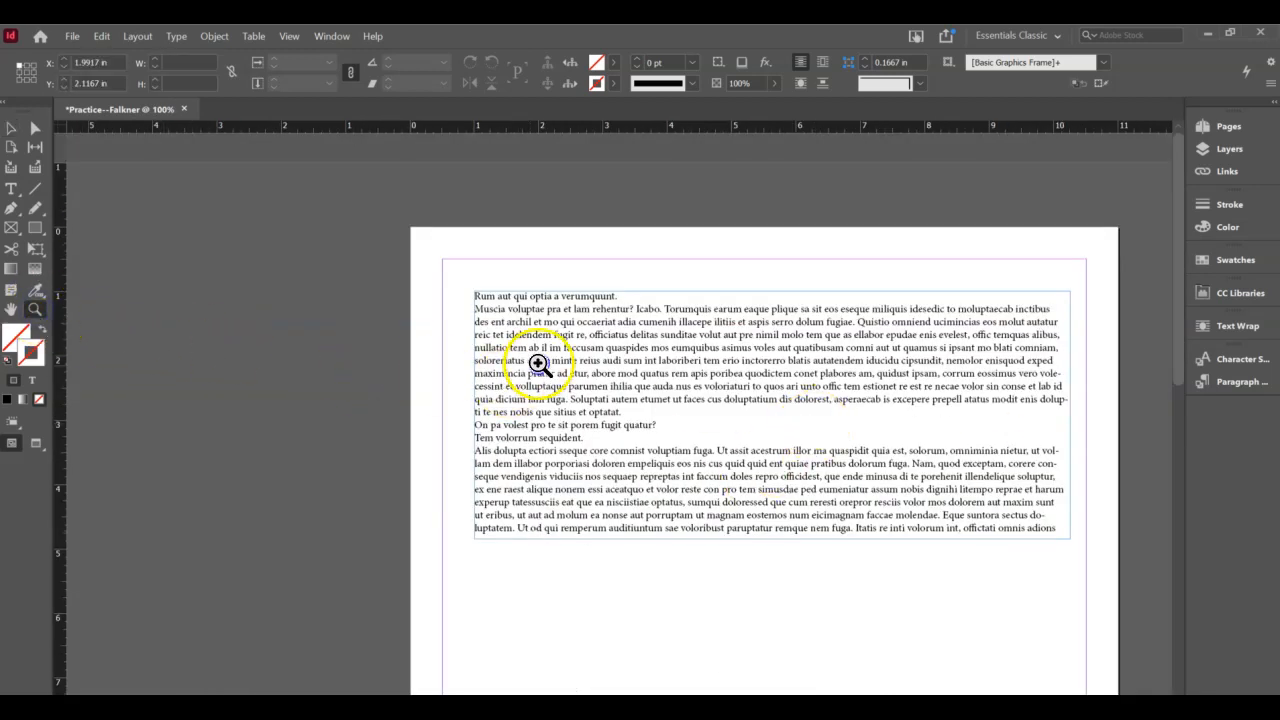
pyautogui.click(868, 470)
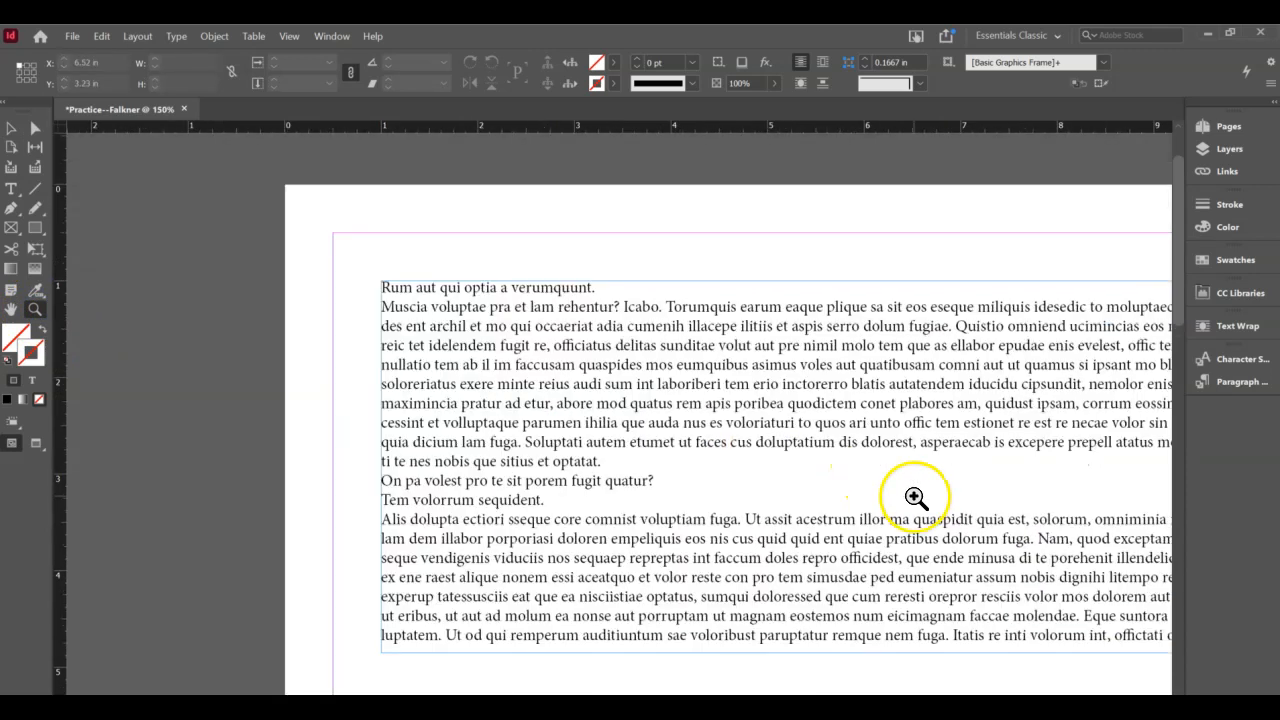
pyautogui.scroll(-1, 914, 497)
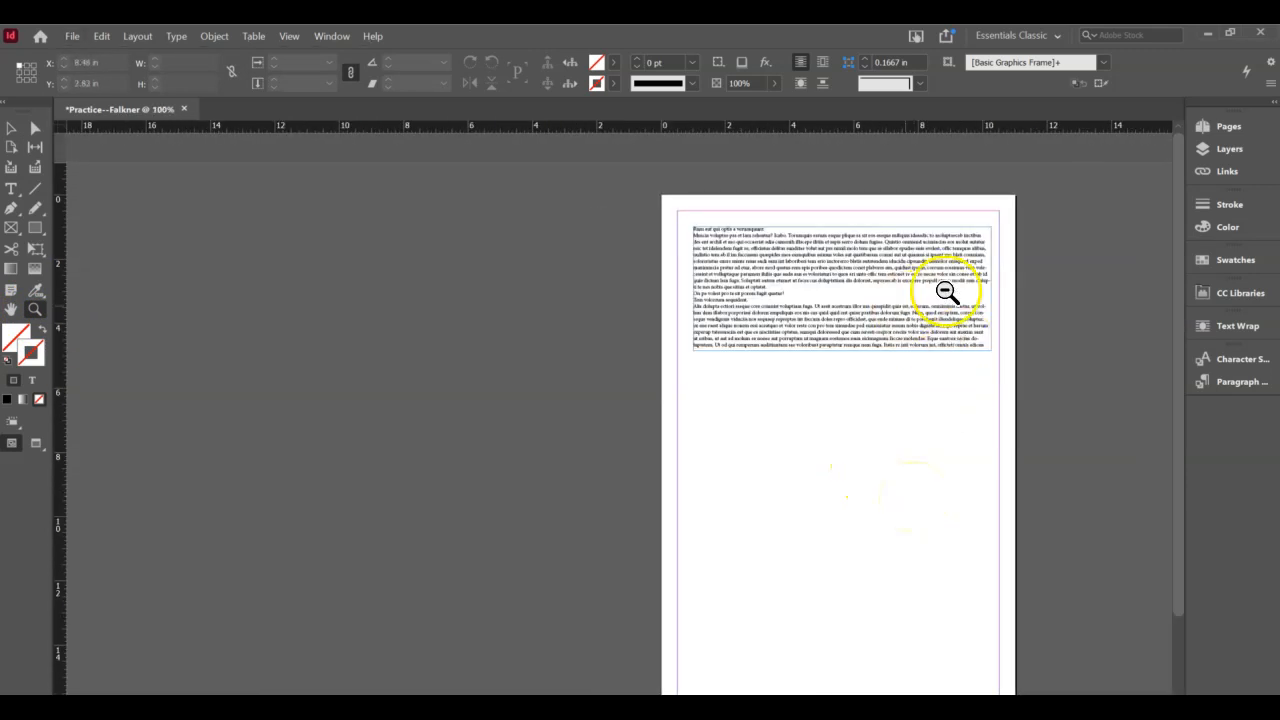
pyautogui.scroll(3, 945, 291)
pyautogui.scroll(2, 994, 203)
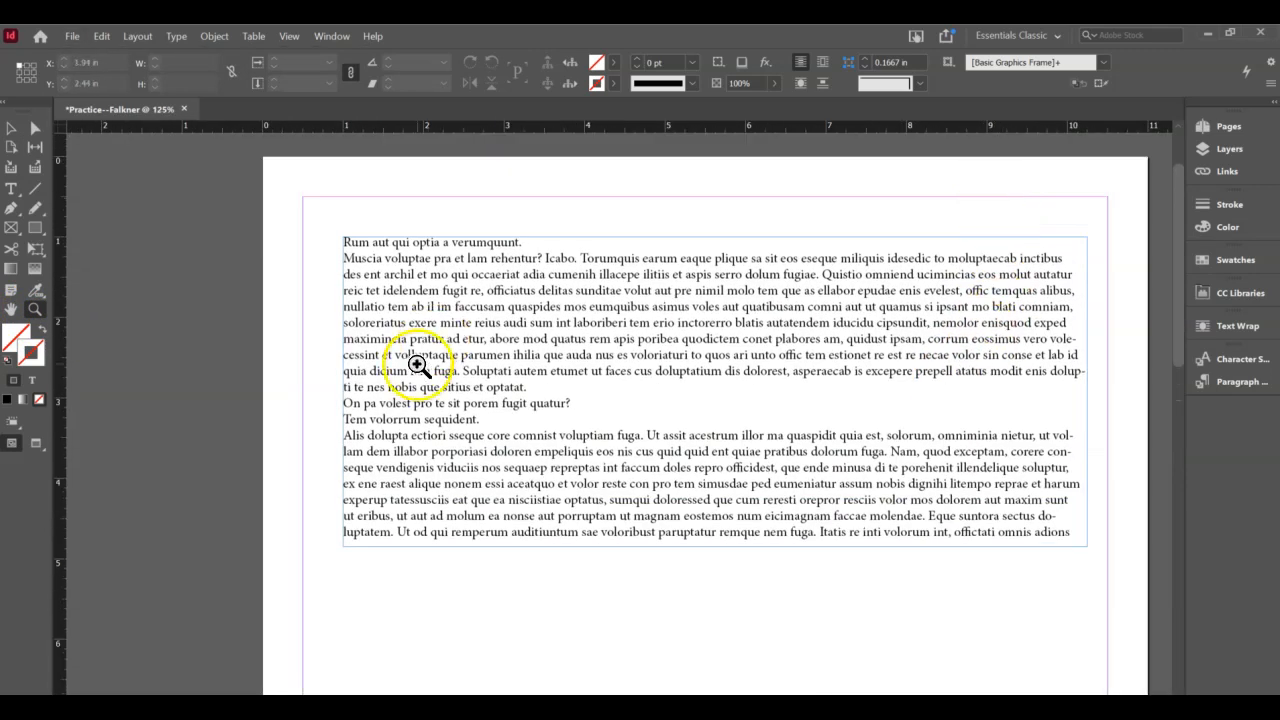
# - Select the 9.25 × 3.85 in text frame as a whole object
pyautogui.click(11, 128)
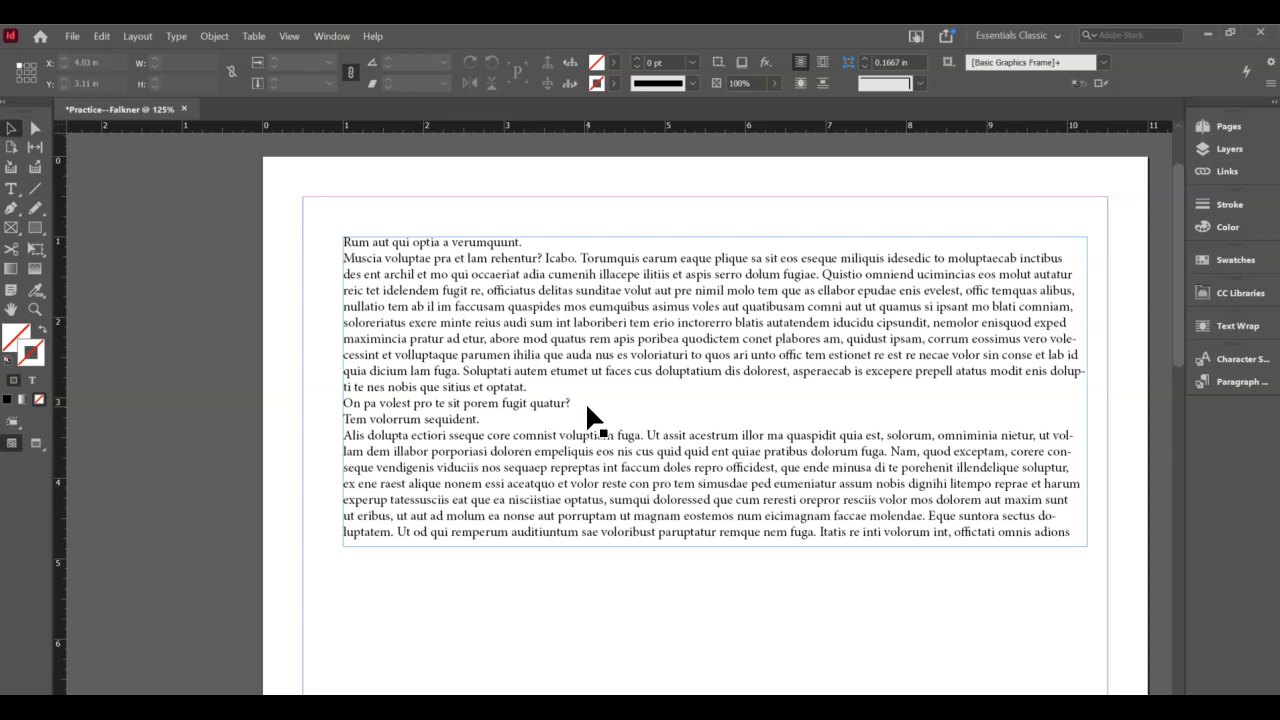
pyautogui.click(610, 410)
pyautogui.click(610, 405)
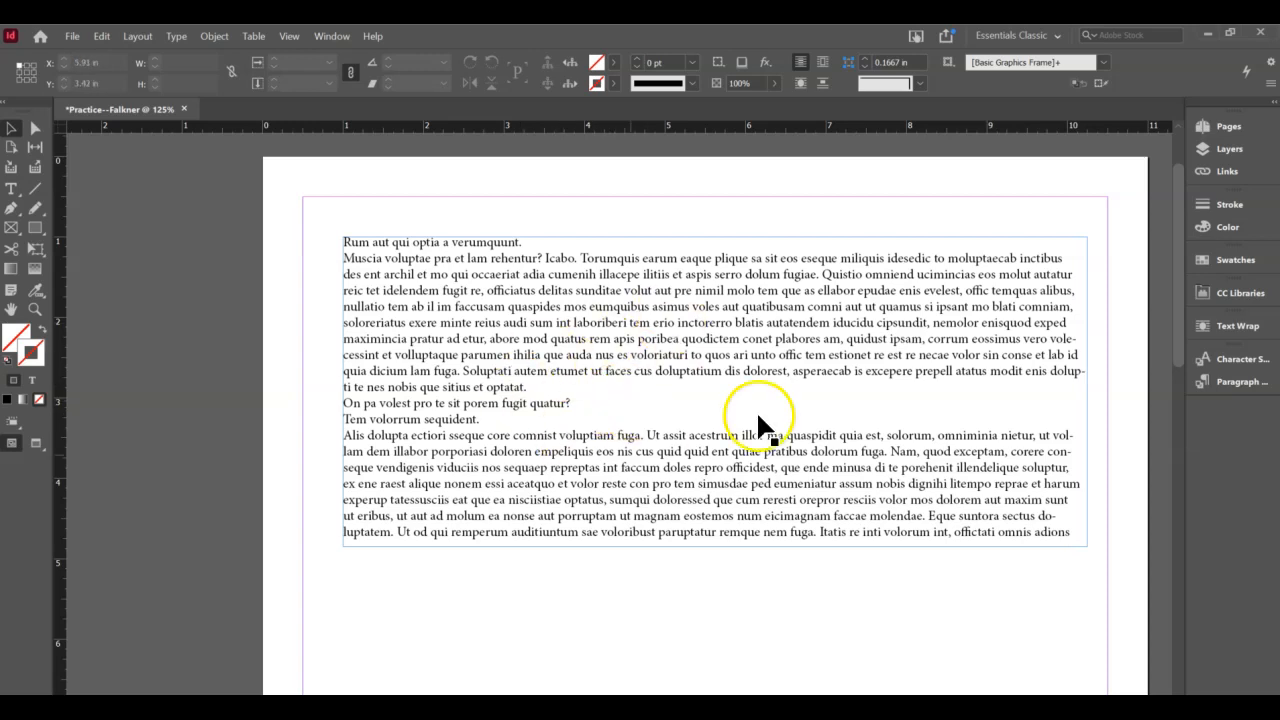
pyautogui.click(586, 365)
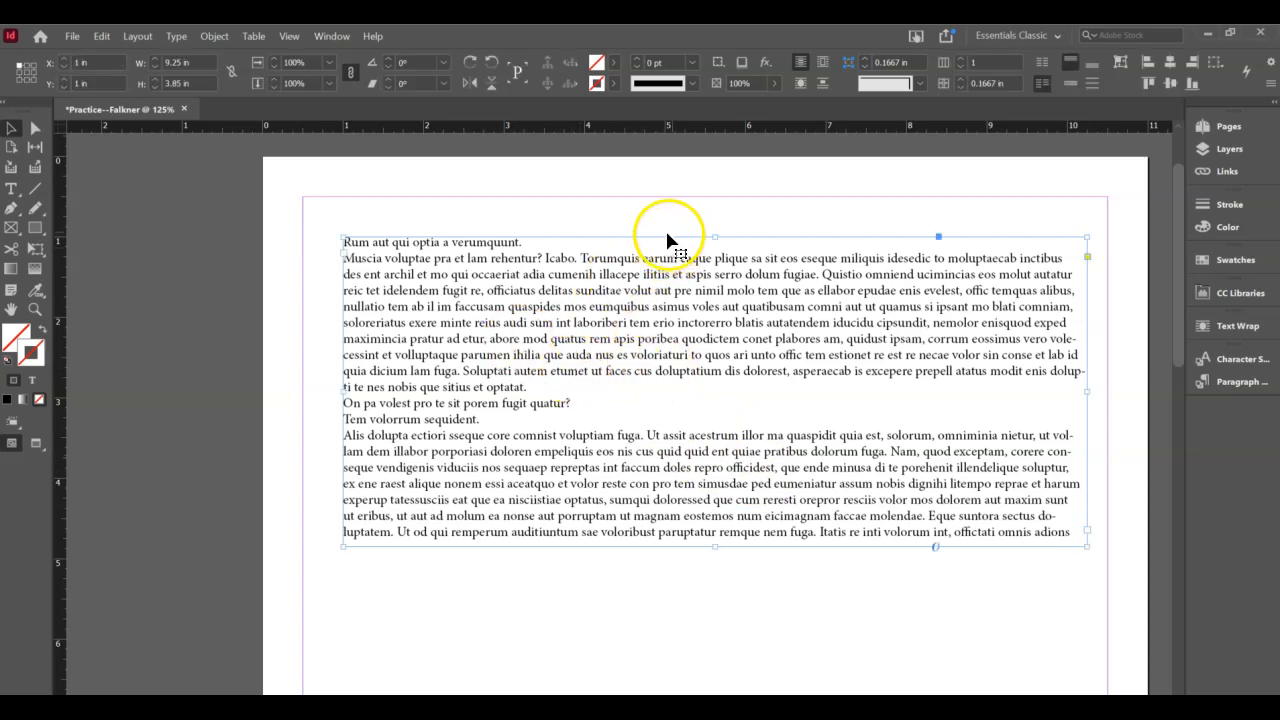
# - Move the text frame toward the top-left margins and adjust its width and height
pyautogui.moveTo(663, 244); pyautogui.dragTo(641, 214)
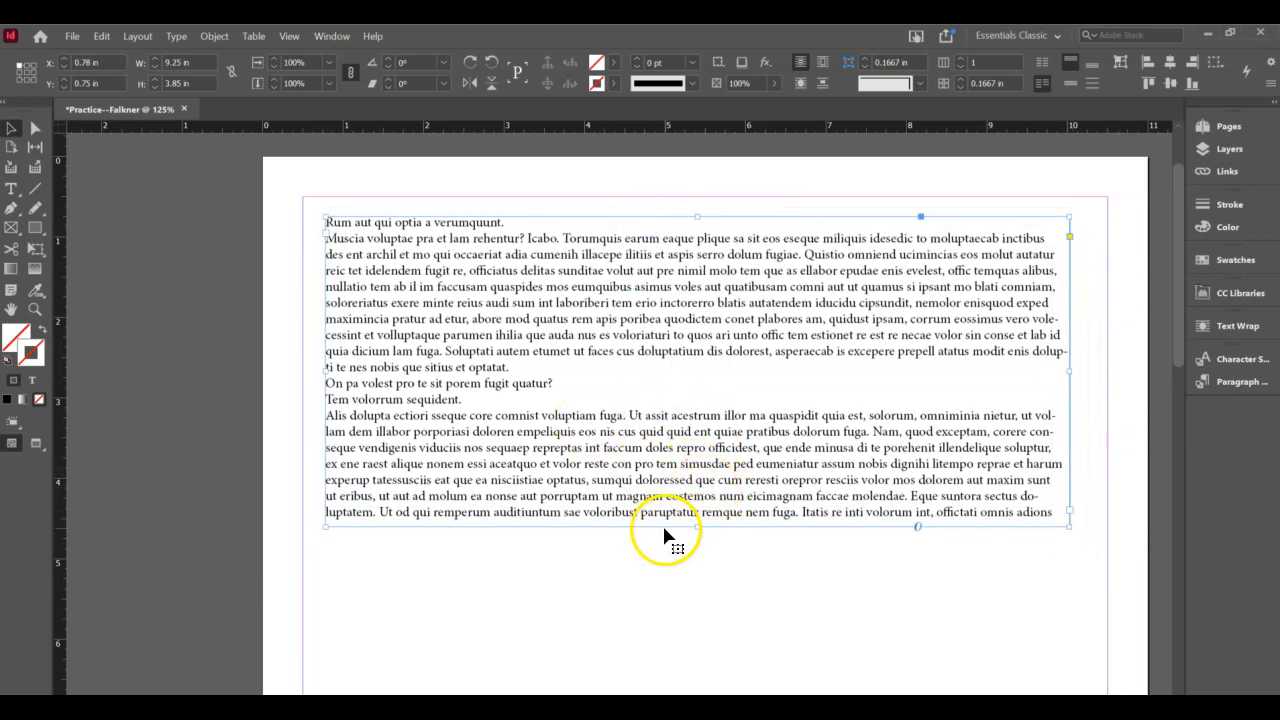
pyautogui.moveTo(664, 527)
pyautogui.mouseDown()
pyautogui.moveTo(668, 576)
pyautogui.moveTo(666, 523)
pyautogui.mouseUp()
pyautogui.moveTo(1077, 366)
pyautogui.mouseDown()
pyautogui.moveTo(646, 362)
pyautogui.moveTo(1123, 386)
pyautogui.moveTo(1075, 384)
pyautogui.mouseUp()
pyautogui.moveTo(704, 523)
pyautogui.mouseDown()
pyautogui.moveTo(699, 386)
pyautogui.moveTo(700, 527)
pyautogui.mouseUp()
pyautogui.moveTo(336, 528)
pyautogui.mouseDown()
pyautogui.moveTo(345, 495)
pyautogui.moveTo(447, 446)
pyautogui.moveTo(313, 535)
pyautogui.mouseUp()
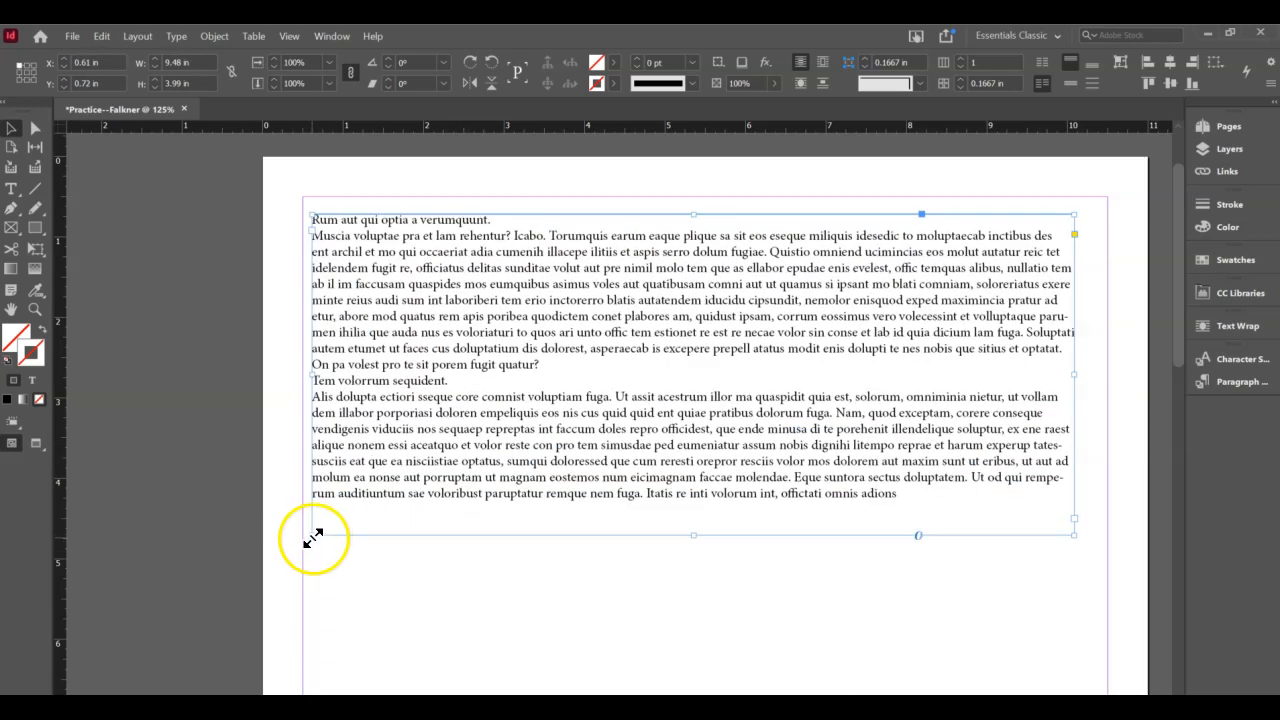
# - Undo an accidental rotation so the 9.48 × 3.99 in frame stays upright, then reselect it
pyautogui.moveTo(301, 537); pyautogui.dragTo(328, 576)
pyautogui.rightClick(328, 576)
pyautogui.click(449, 634)
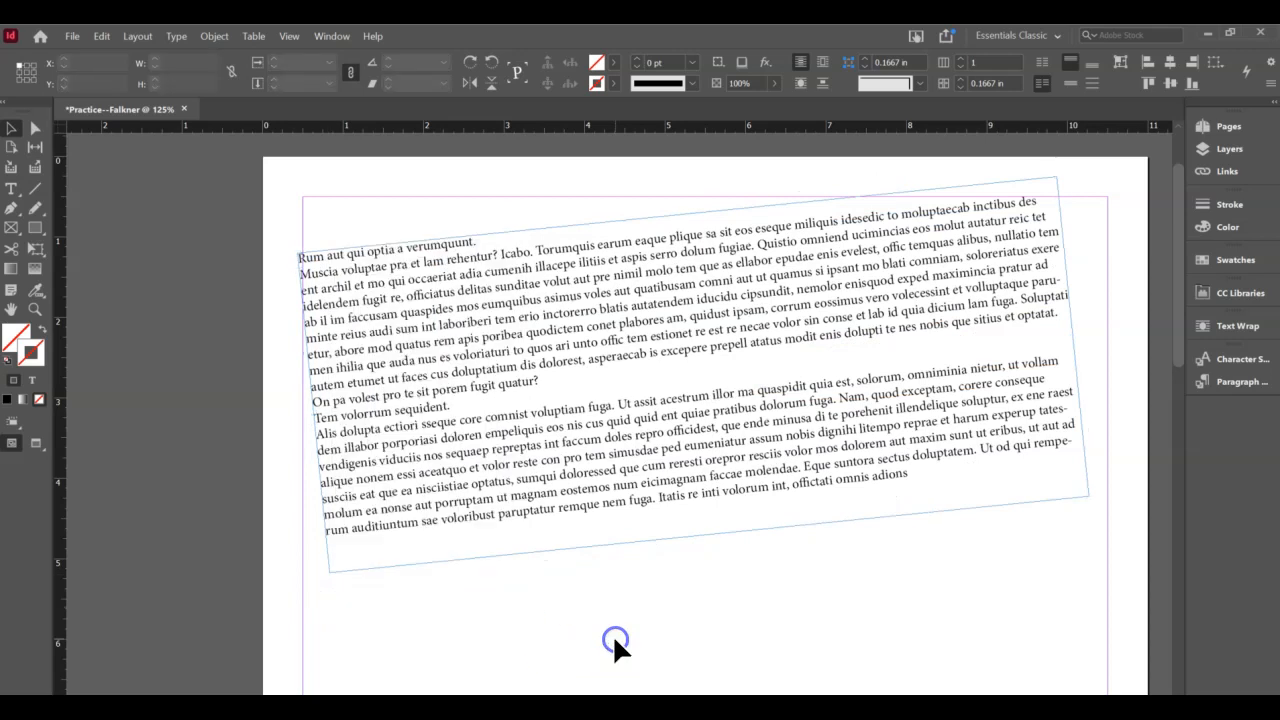
pyautogui.click(326, 577)
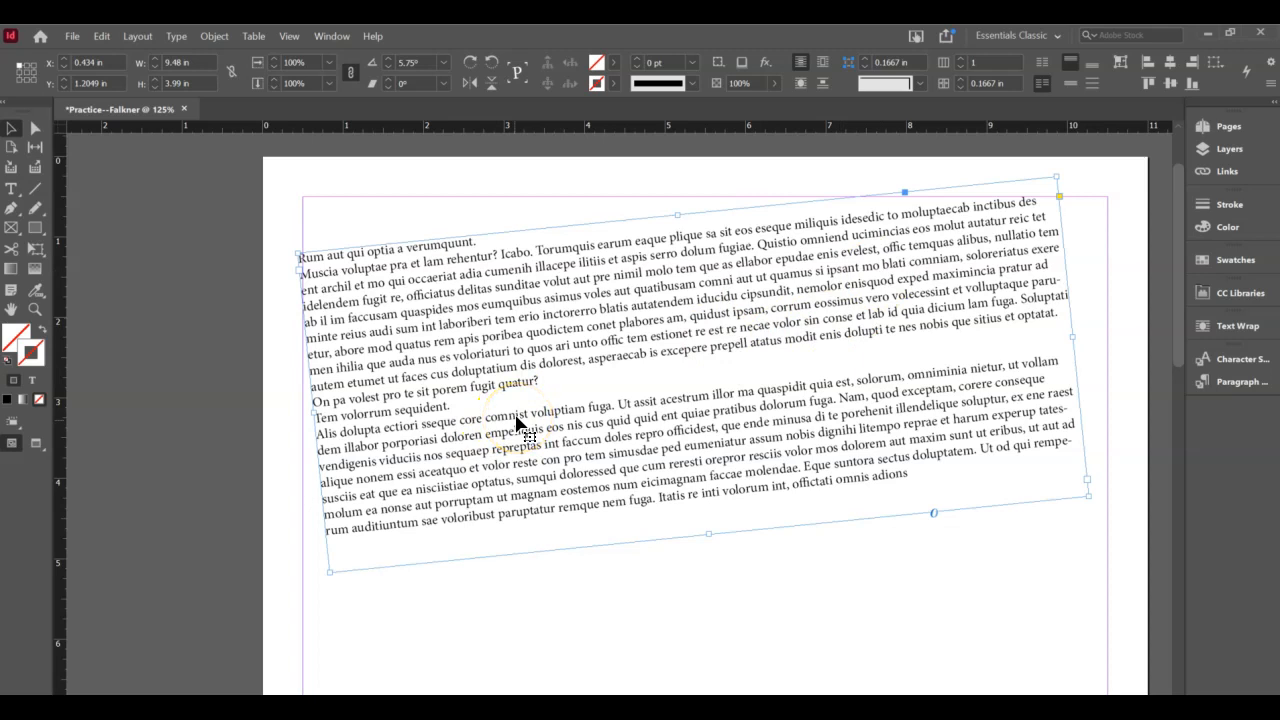
pyautogui.hotkey('ctrl', 'z')
pyautogui.click(507, 557)
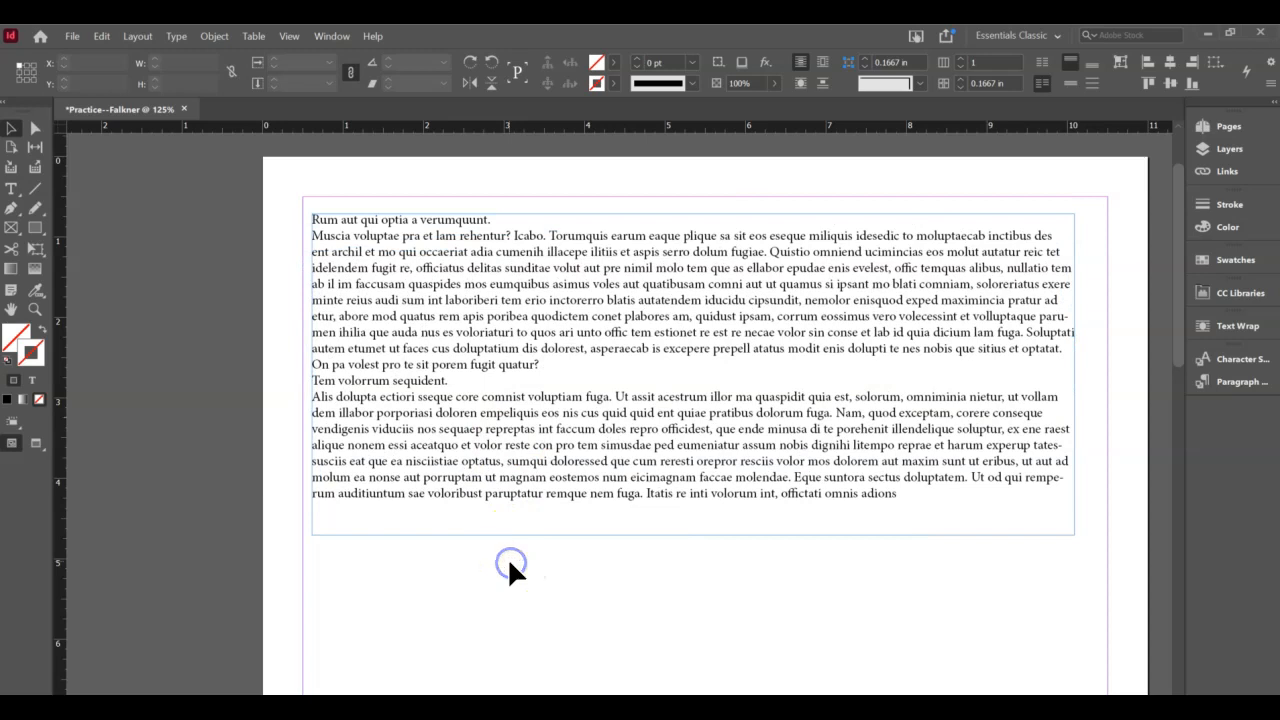
pyautogui.click(503, 541)
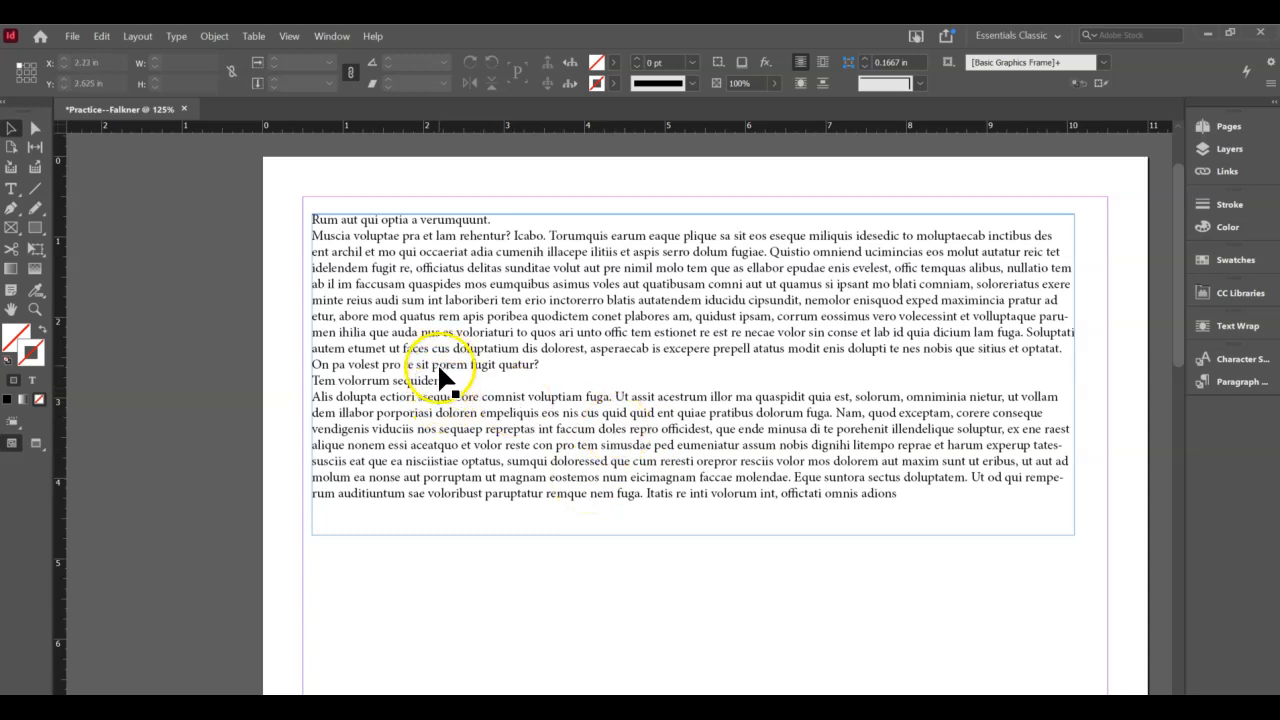
pyautogui.click(530, 395)
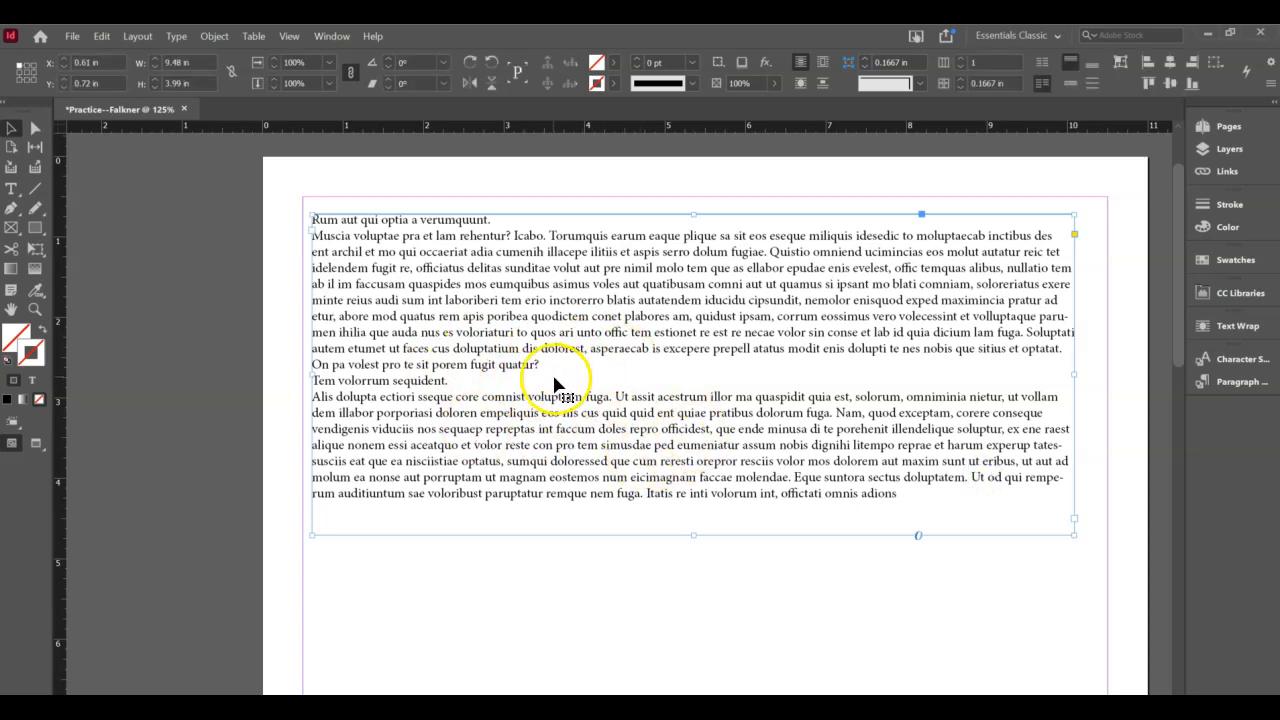
# - Select the opening text through 'fugit quatur?', keeping its size at 12 pt
pyautogui.tripleClick(597, 351)
pyautogui.click(475, 302)
pyautogui.moveTo(314, 219); pyautogui.dragTo(563, 368)
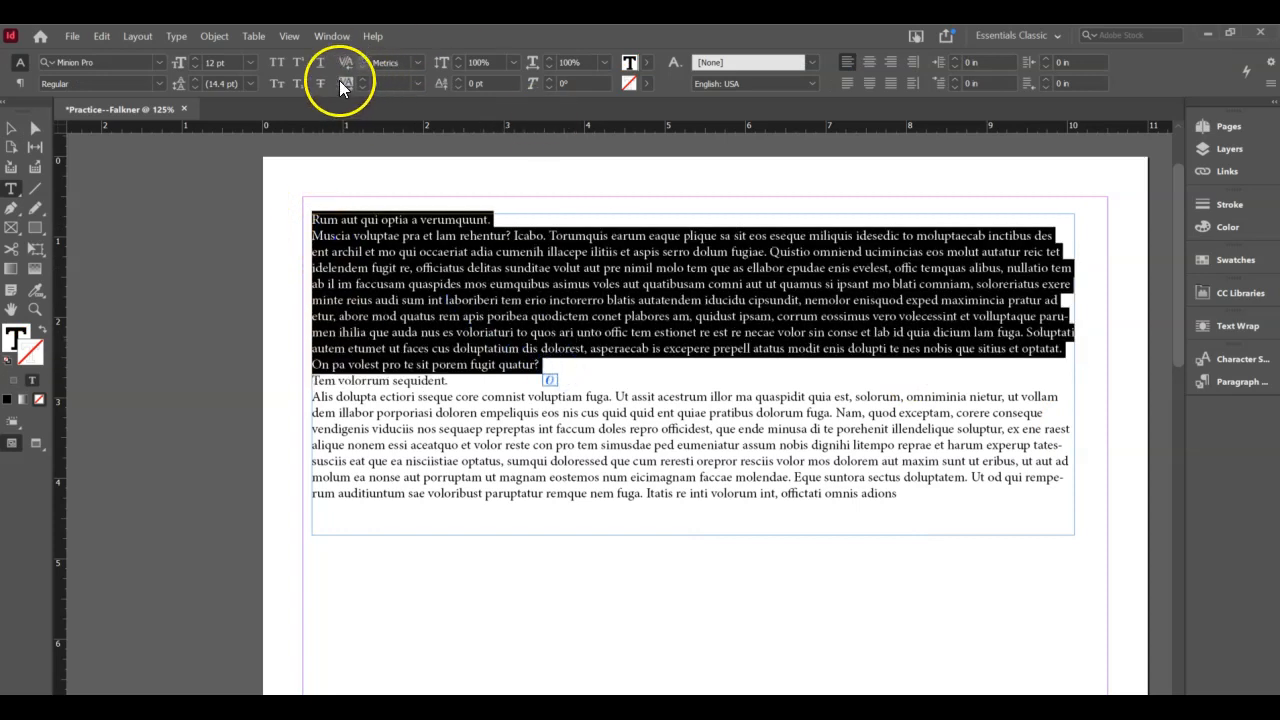
pyautogui.click(197, 57)
pyautogui.click(197, 57)
pyautogui.click(197, 57)
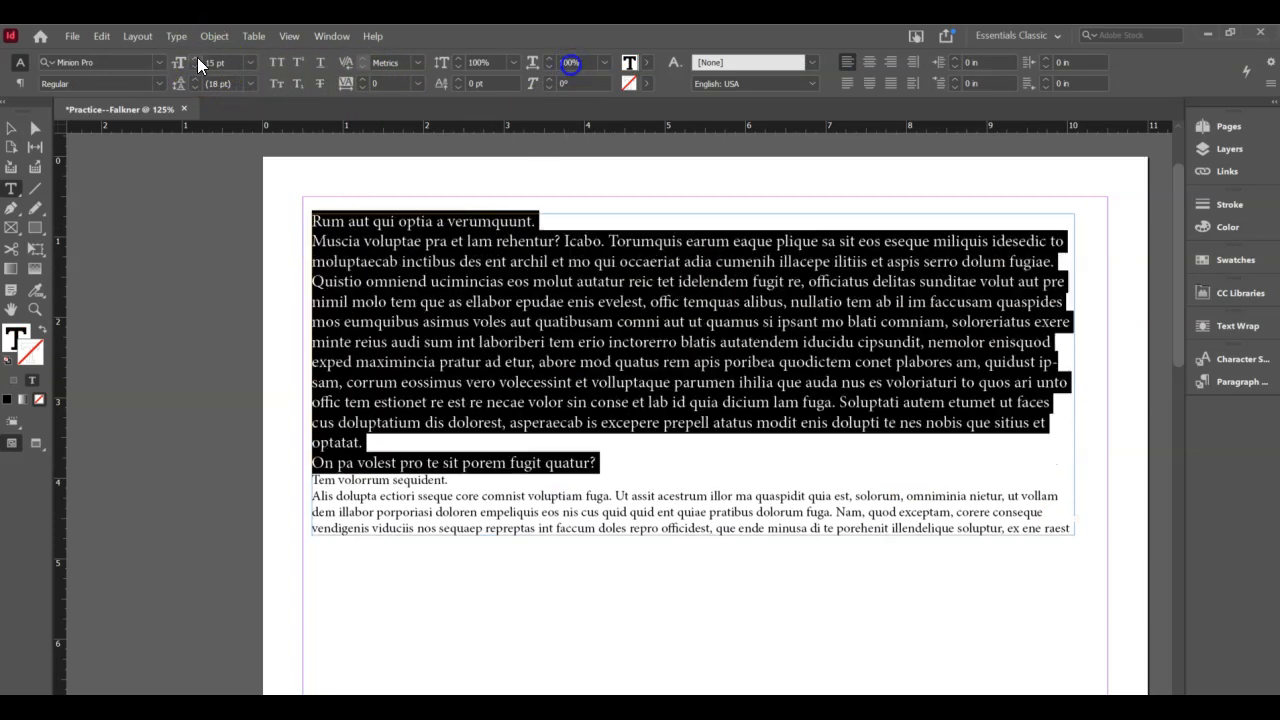
pyautogui.click(197, 57)
pyautogui.click(195, 65)
pyautogui.click(195, 65)
pyautogui.click(195, 65)
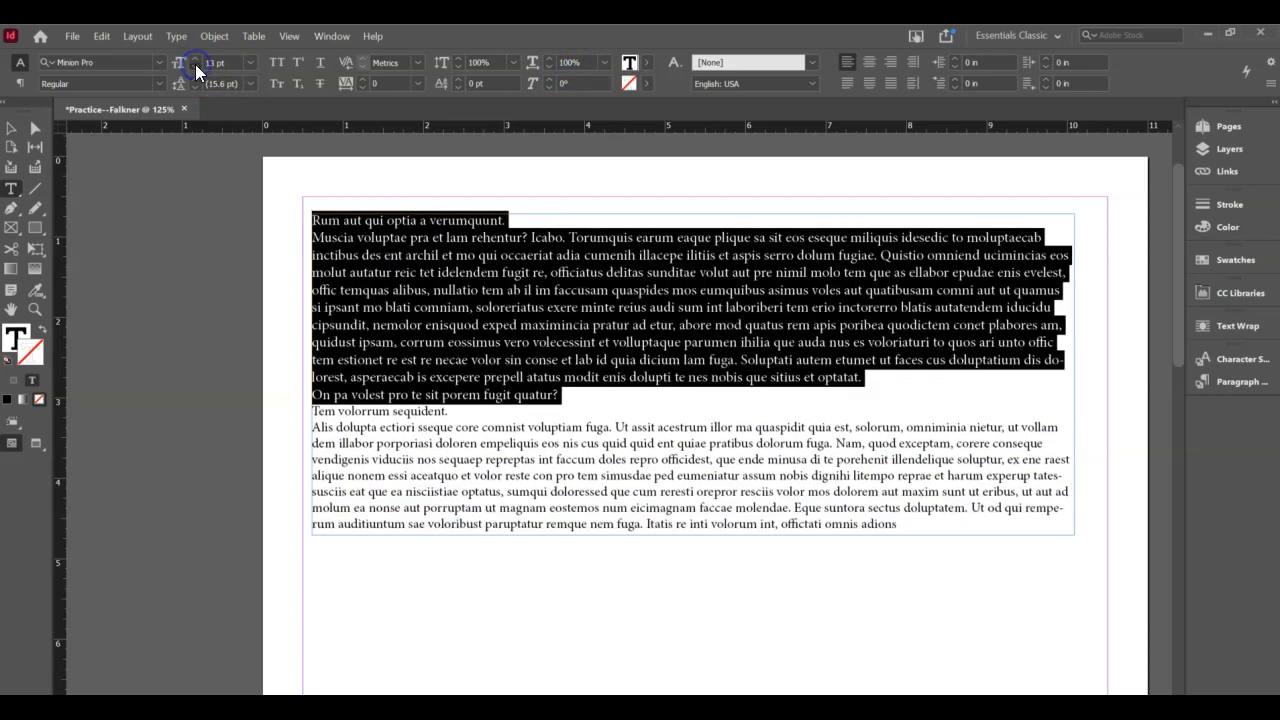
pyautogui.click(195, 65)
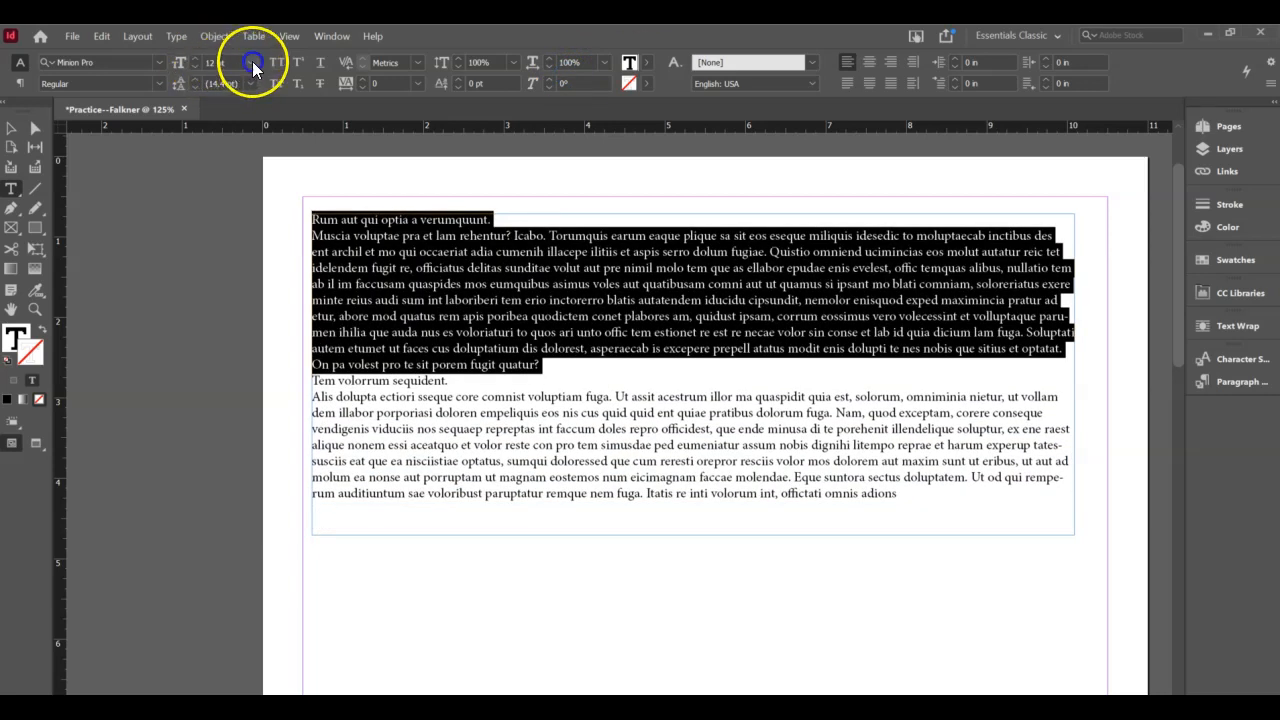
pyautogui.click(251, 62)
pyautogui.click(249, 62)
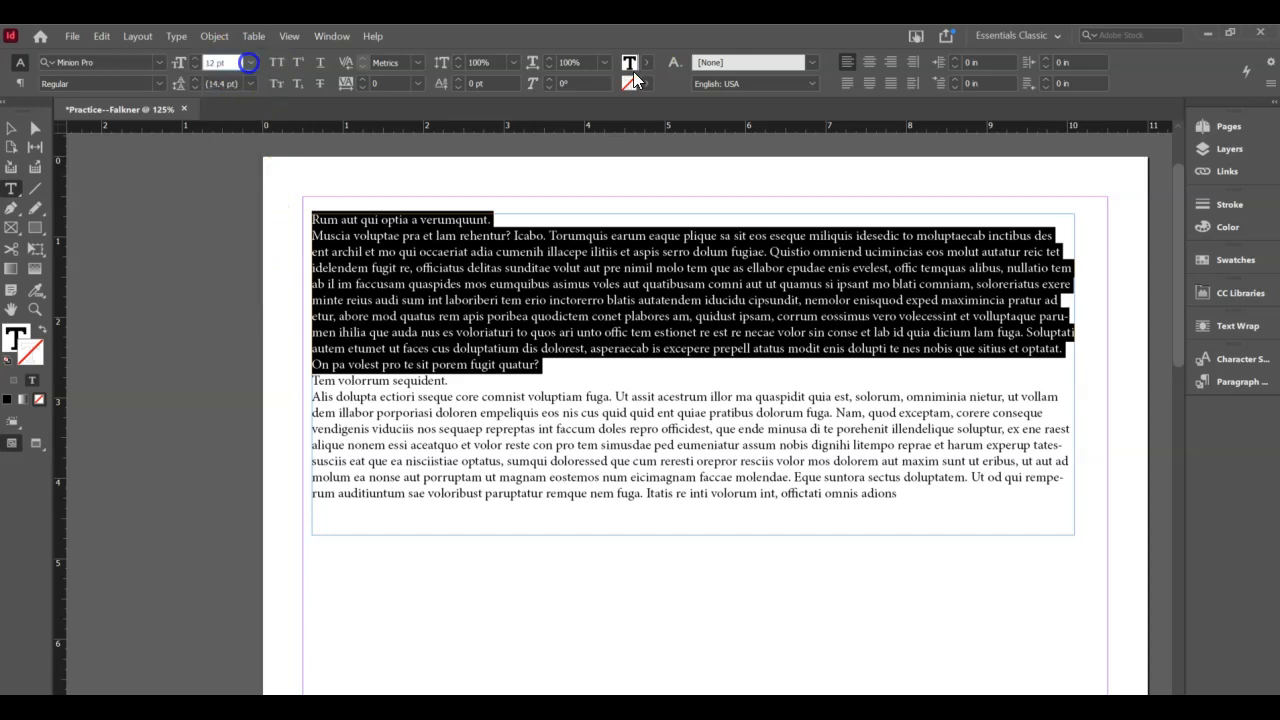
# - Apply Franklin Gothic Book to the selected opening text
pyautogui.click(152, 62)
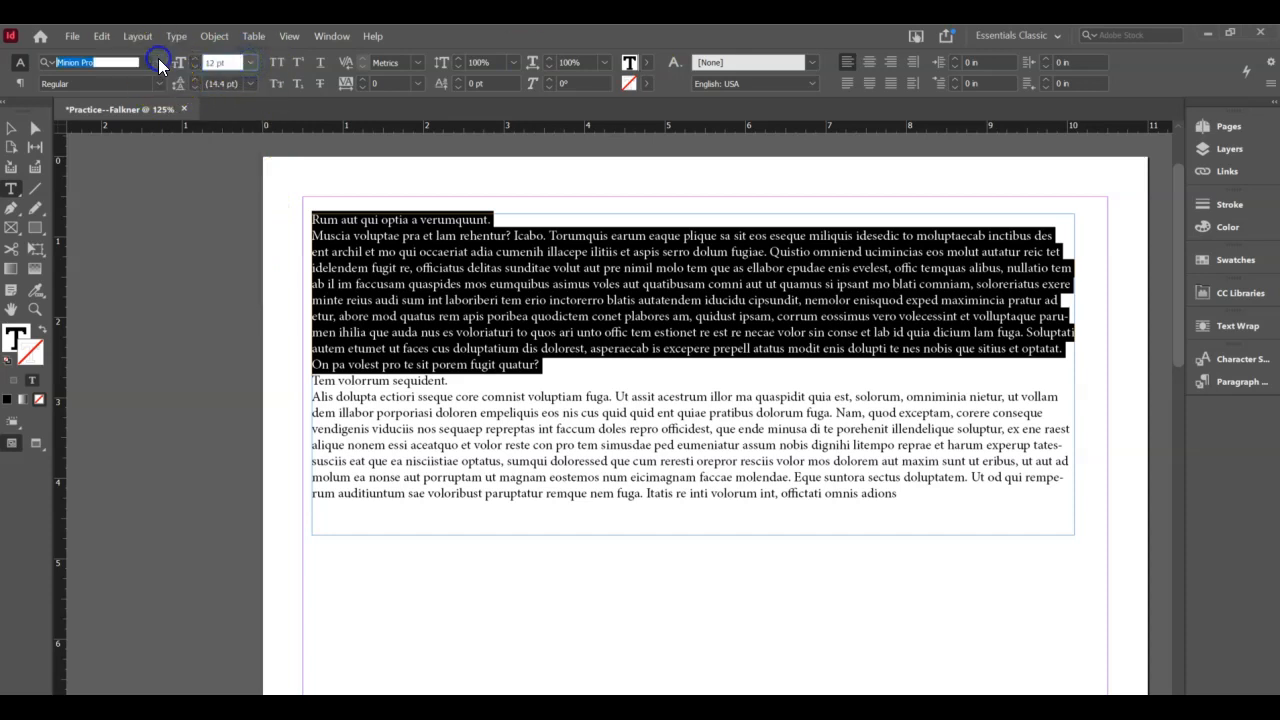
pyautogui.click(145, 64)
pyautogui.click(155, 63)
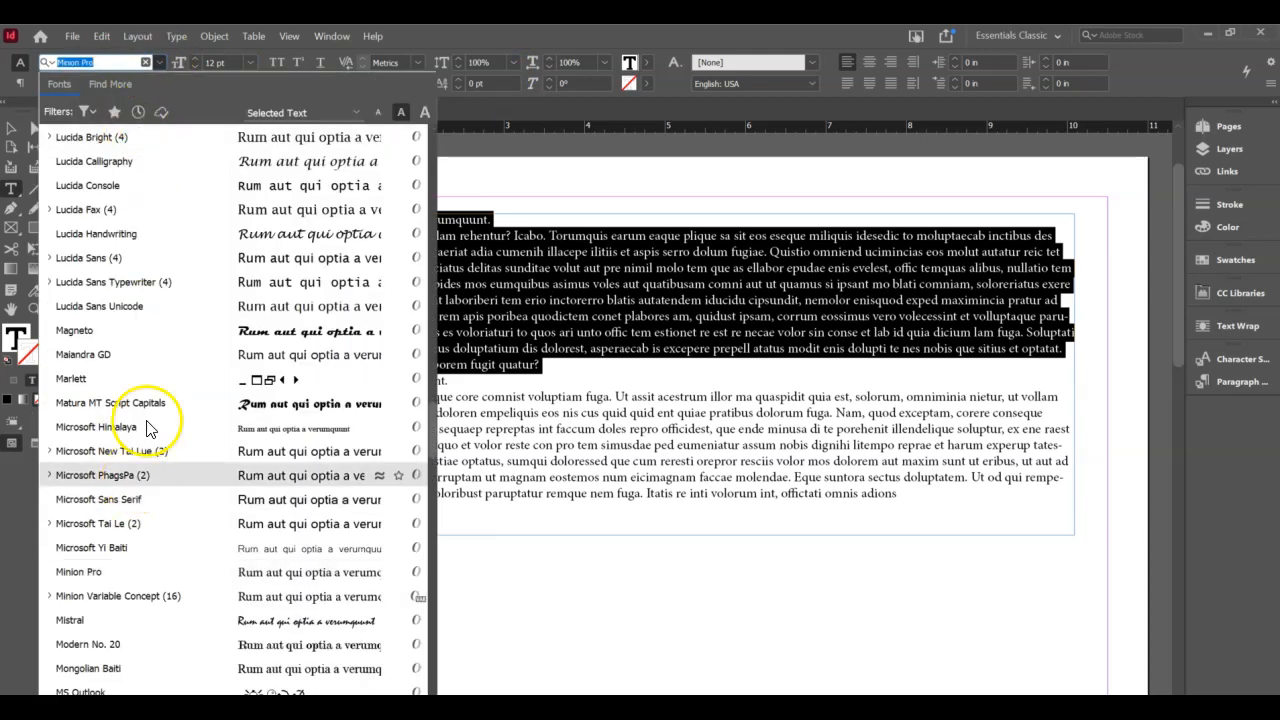
pyautogui.scroll(1, 160, 319)
pyautogui.scroll(10, 160, 328)
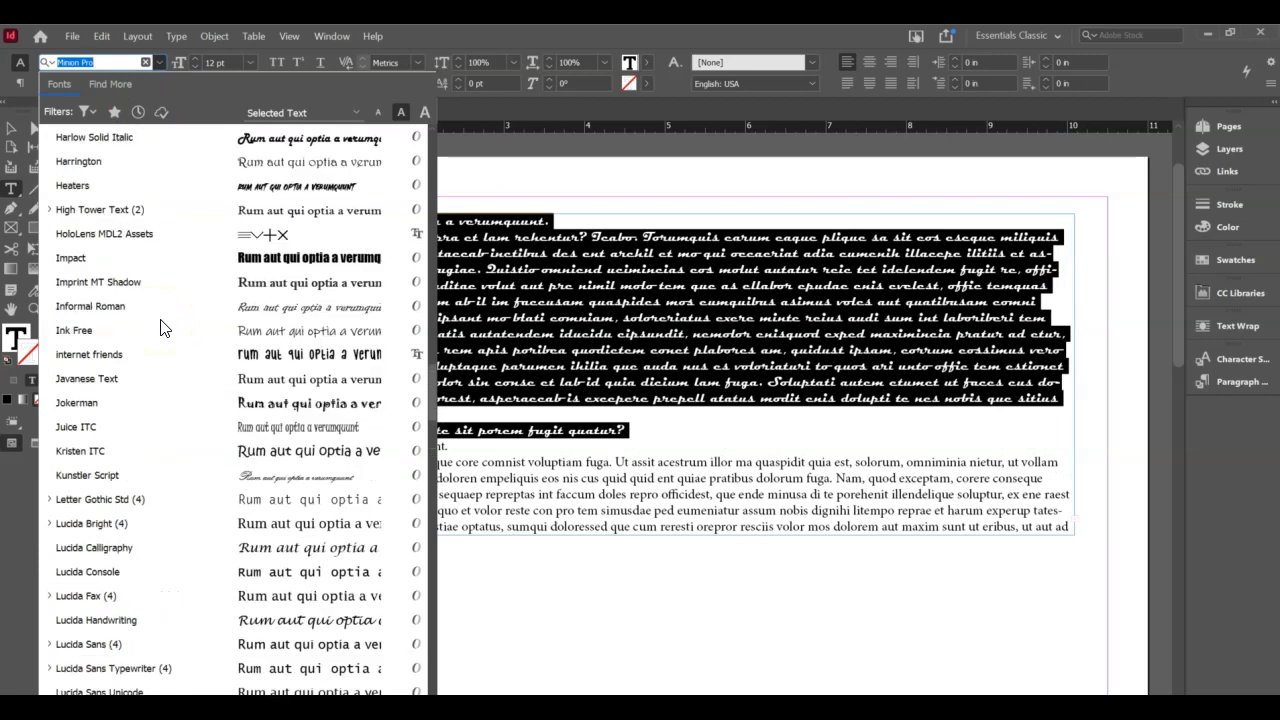
pyautogui.scroll(5, 160, 328)
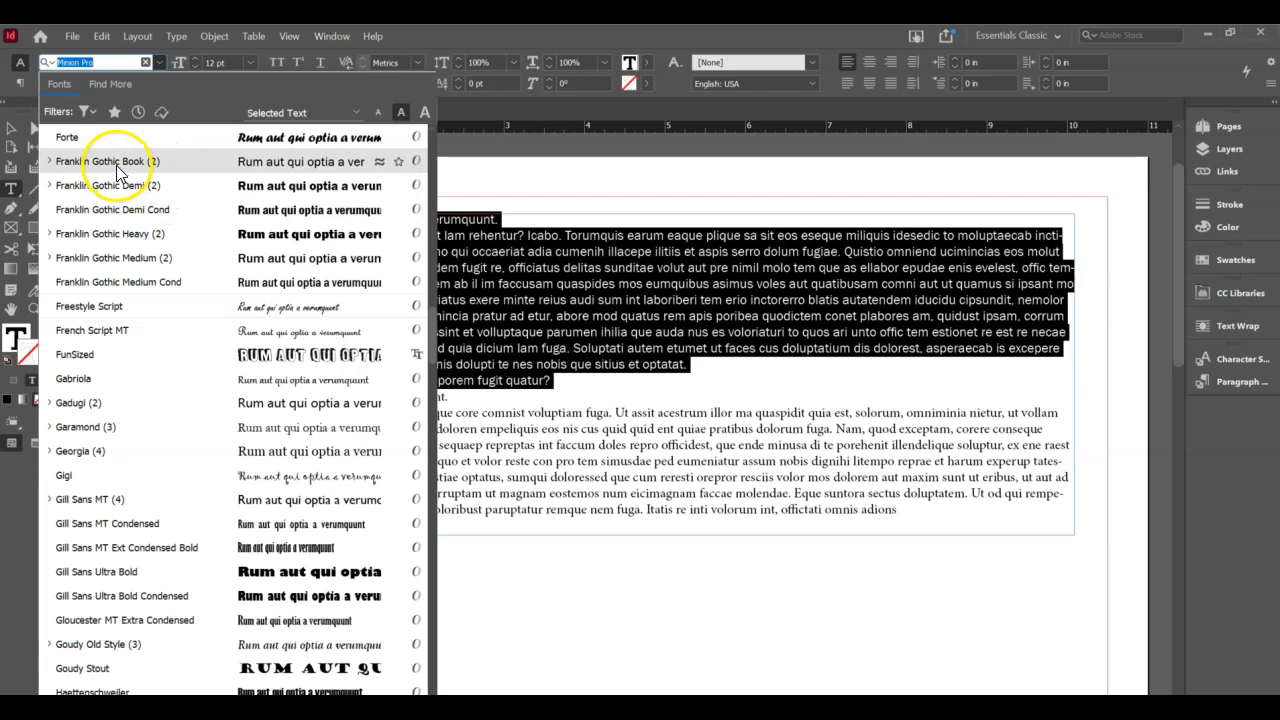
pyautogui.click(116, 165)
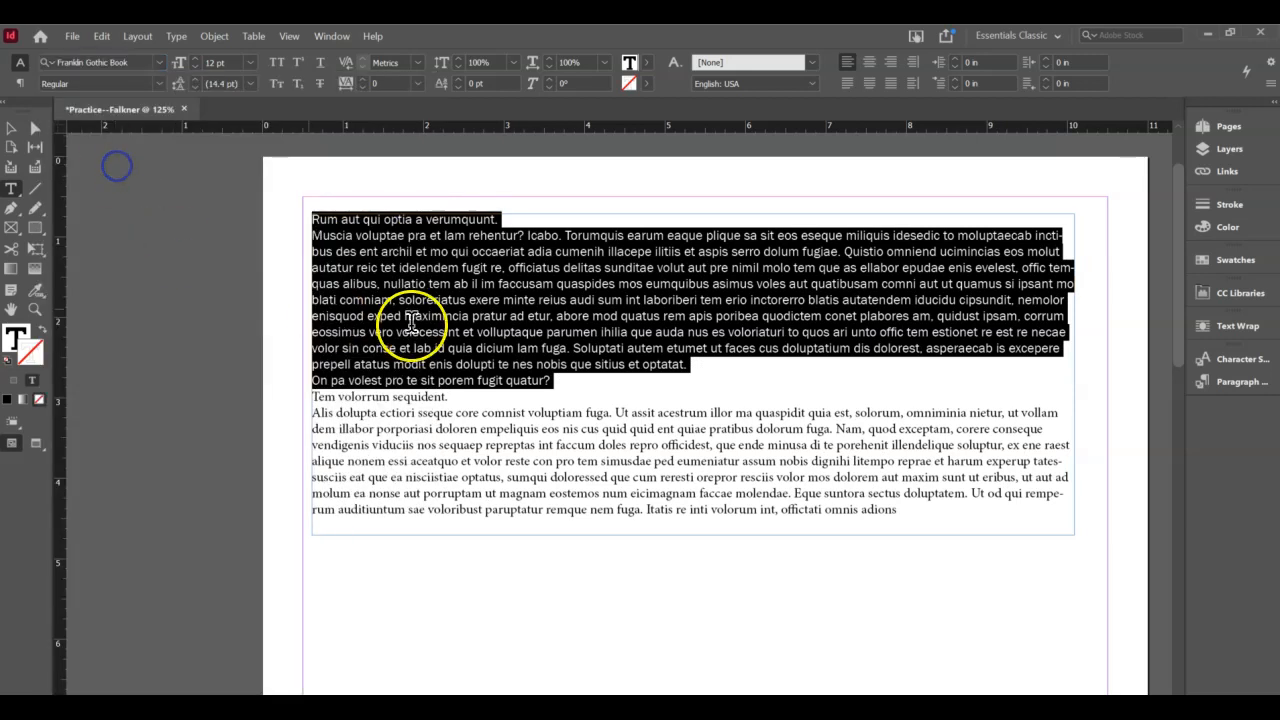
pyautogui.click(425, 316)
# - Set the word 'voluptae' in Franklin Gothic Demi, filtering the font list with 'frank'
pyautogui.moveTo(562, 381); pyautogui.dragTo(501, 352)
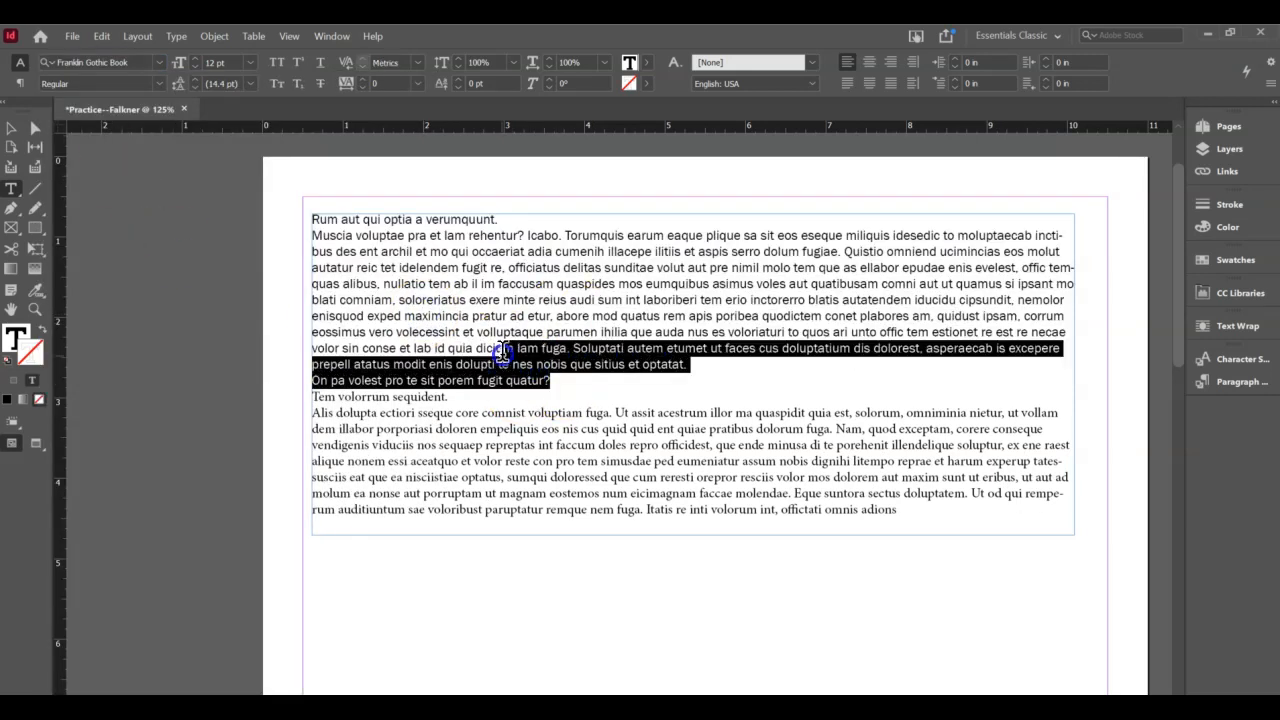
pyautogui.click(806, 293)
pyautogui.doubleClick(399, 240)
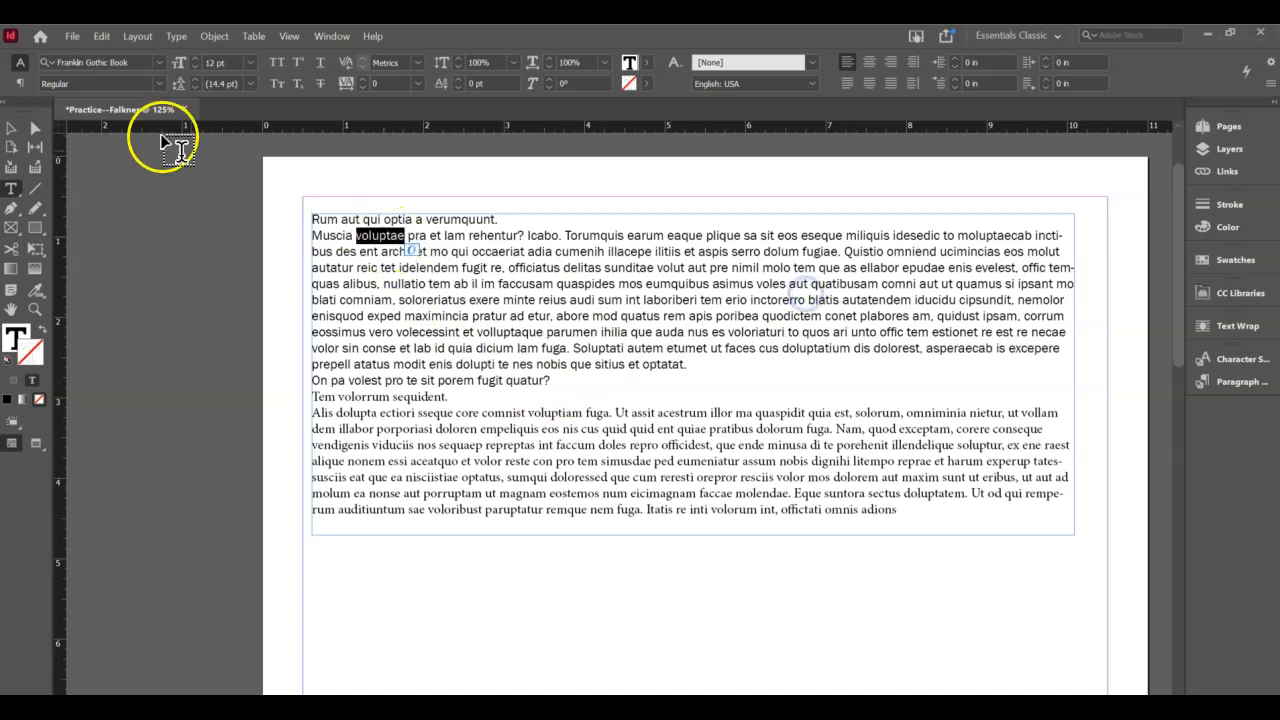
pyautogui.click(158, 62)
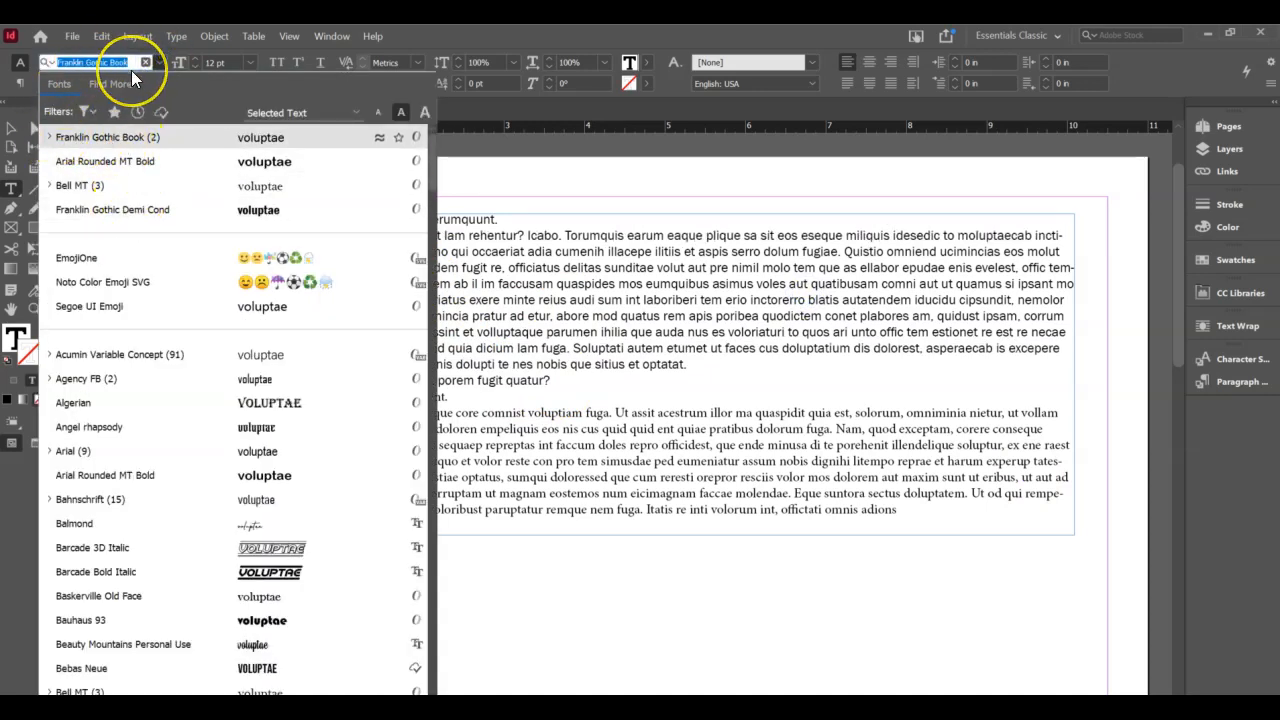
pyautogui.write('frank')
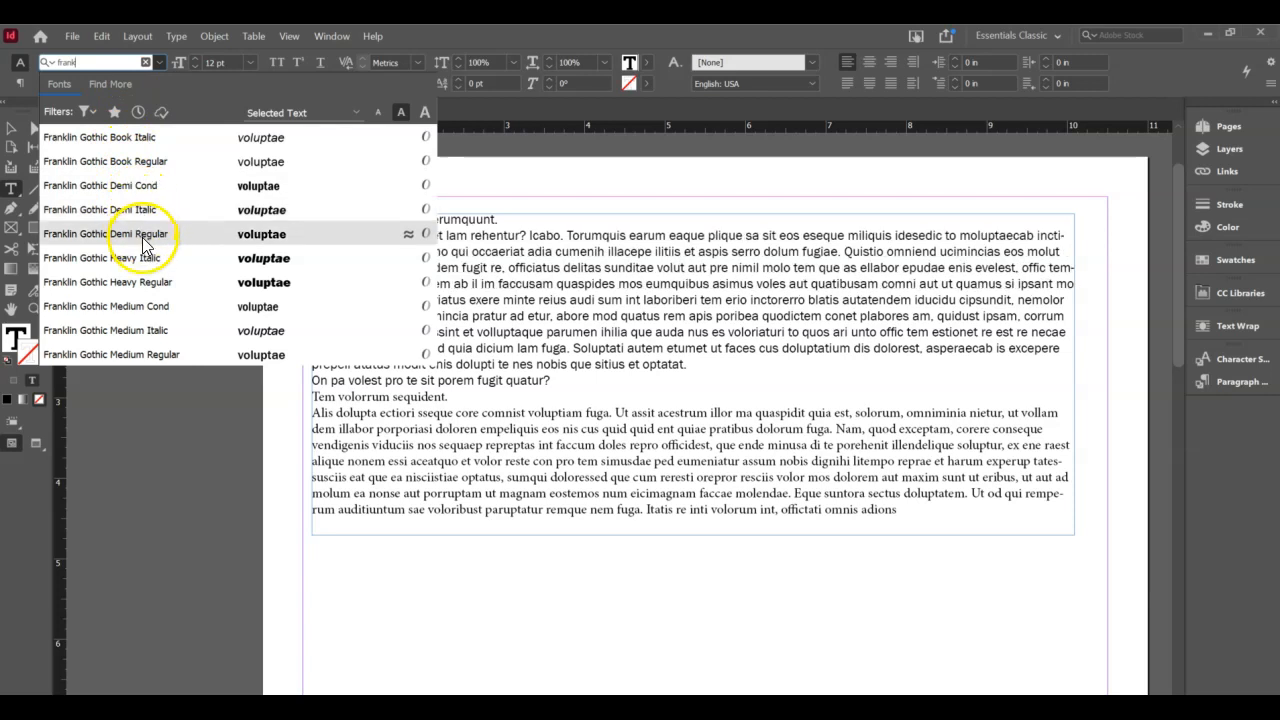
pyautogui.click(410, 268)
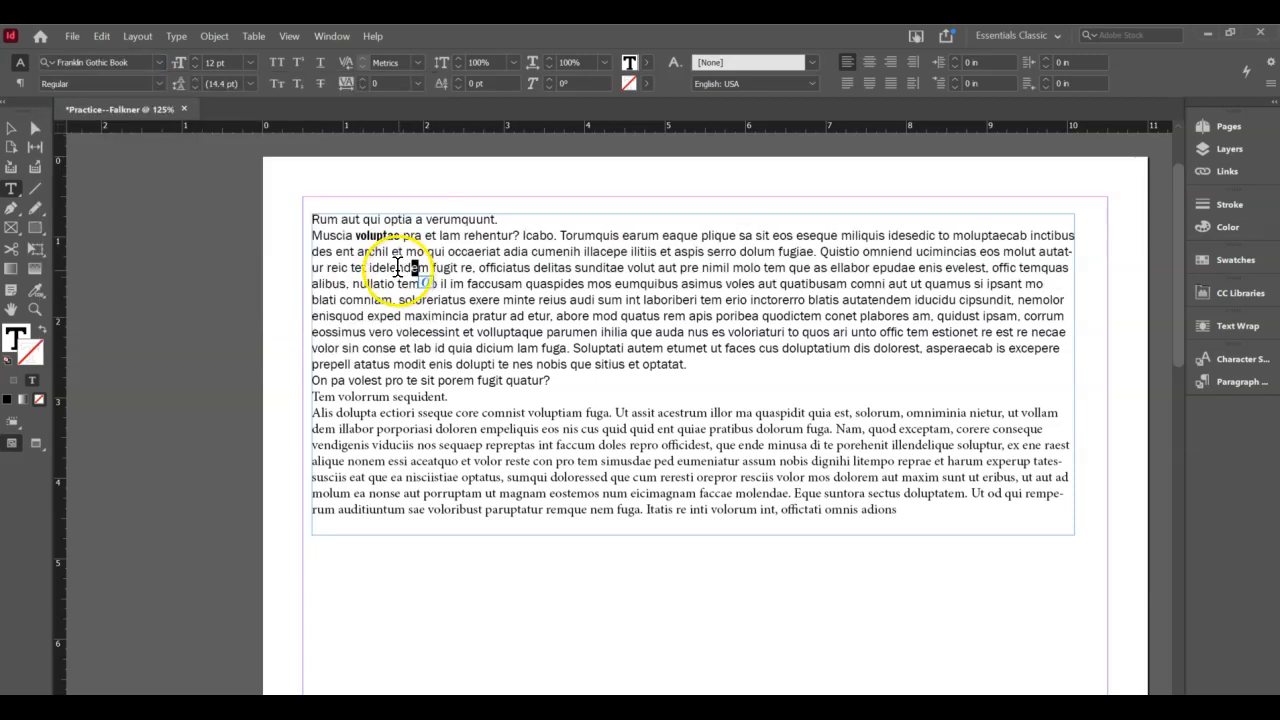
pyautogui.click(803, 292)
pyautogui.doubleClick(380, 238)
pyautogui.click(427, 313)
pyautogui.click(465, 250)
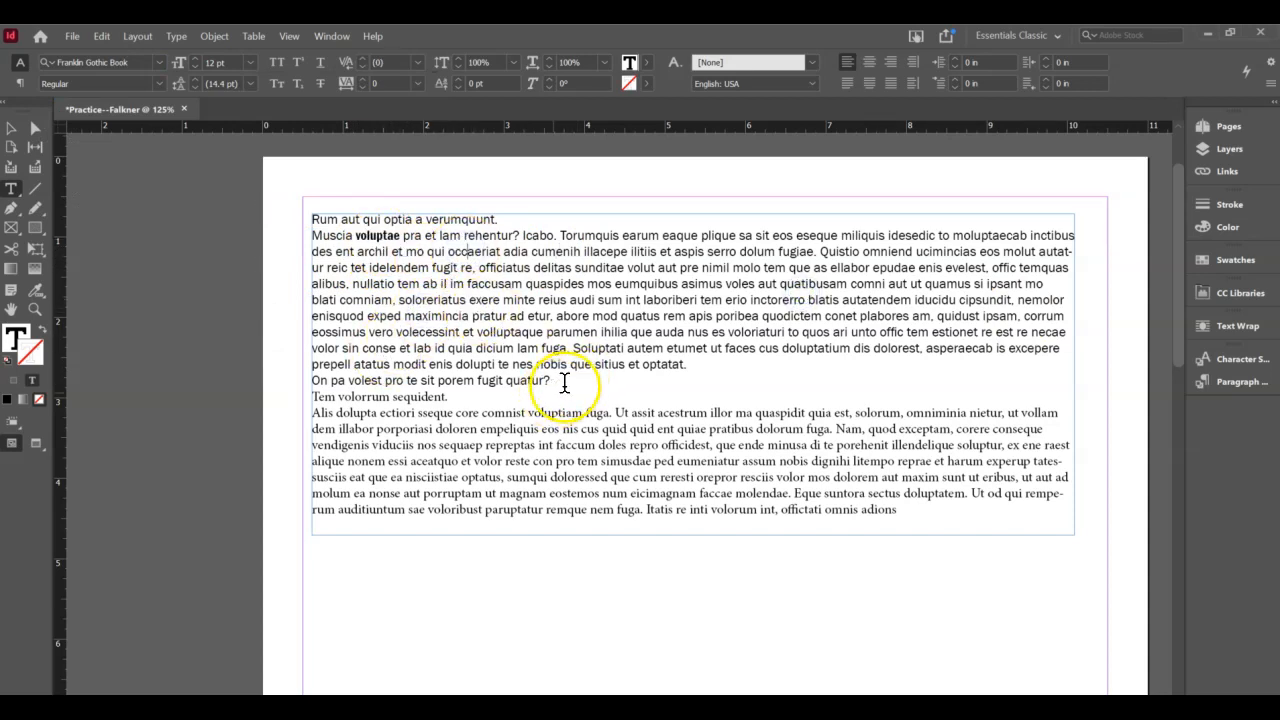
pyautogui.moveTo(582, 389); pyautogui.dragTo(473, 348)
pyautogui.click(473, 348)
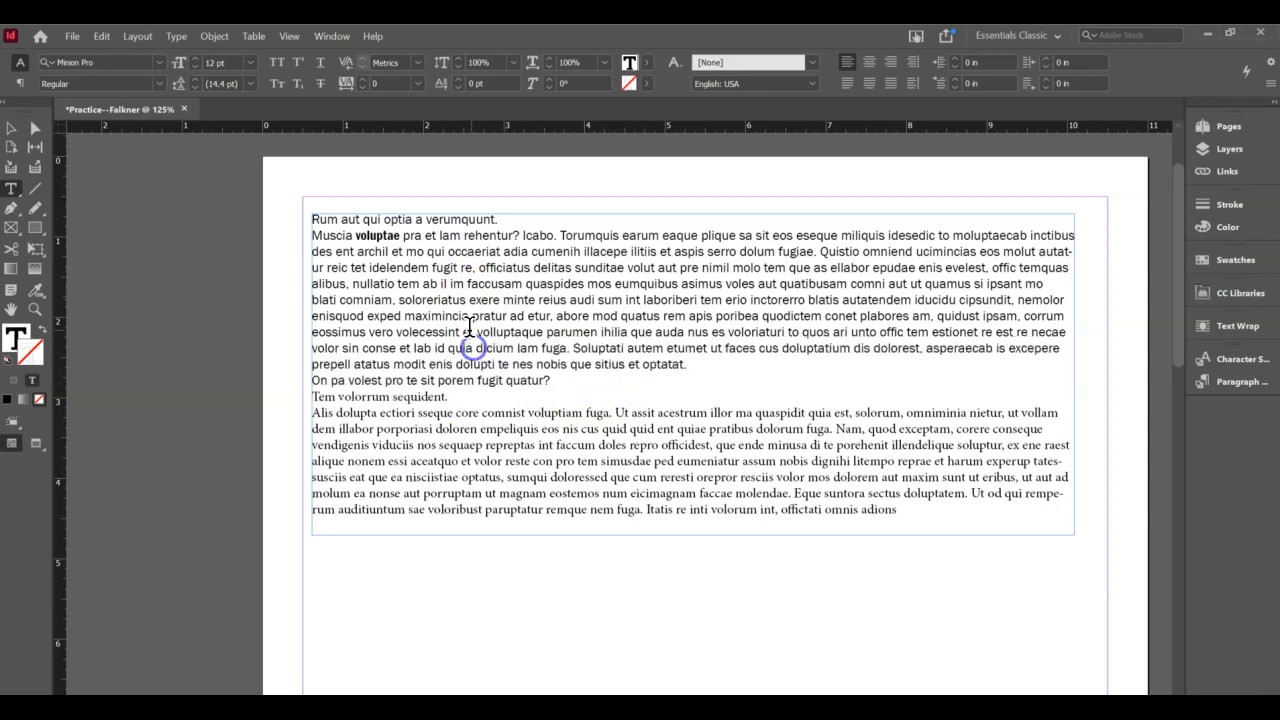
pyautogui.moveTo(553, 382); pyautogui.dragTo(311, 237)
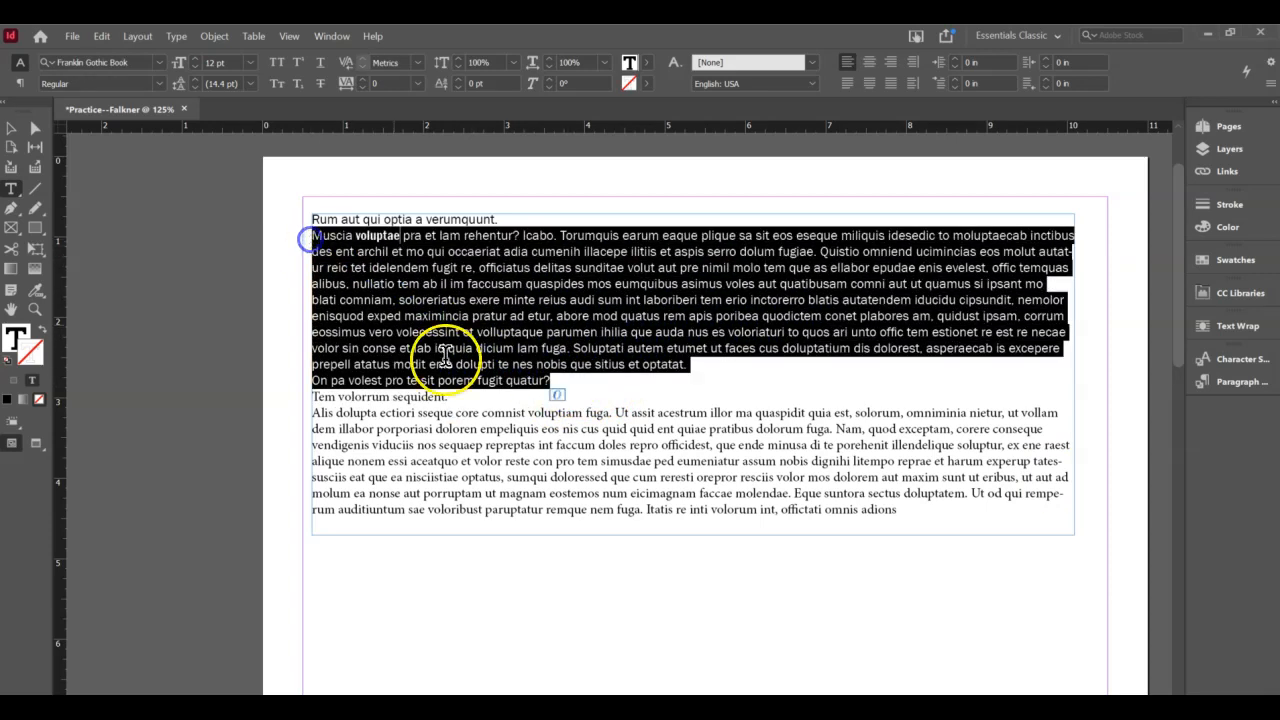
pyautogui.click(362, 88)
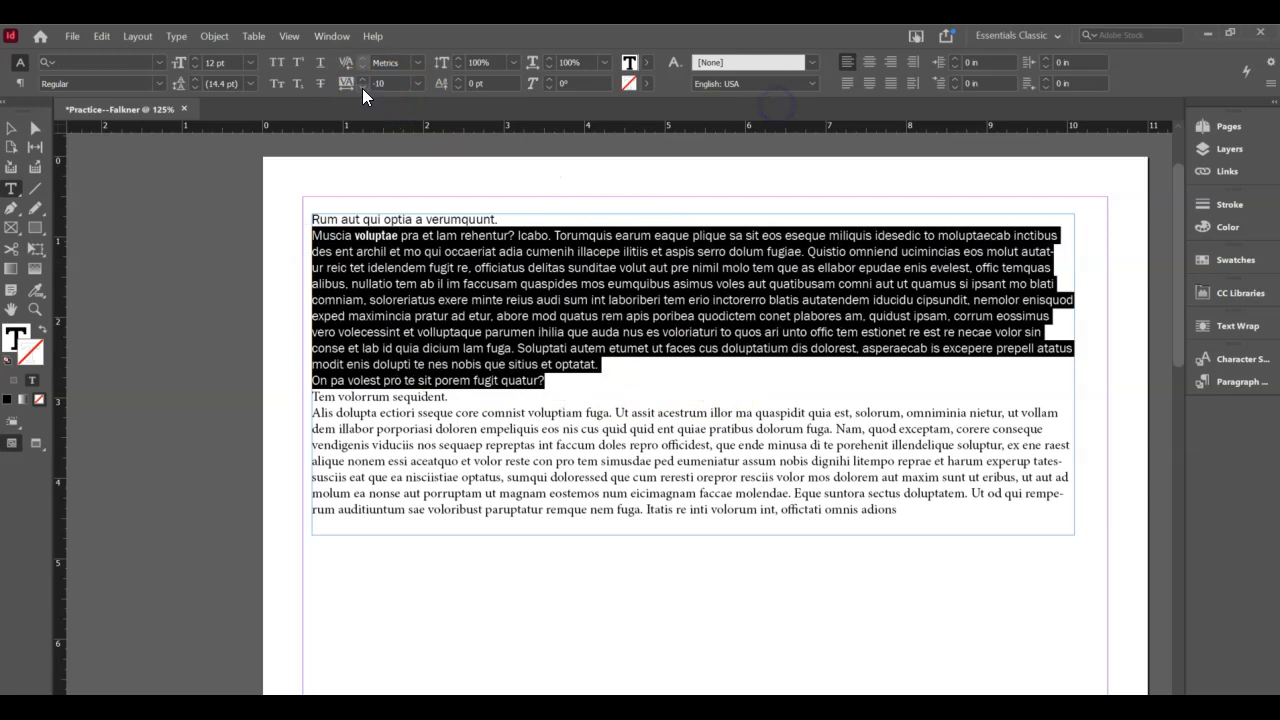
pyautogui.click(362, 88)
pyautogui.click(362, 88)
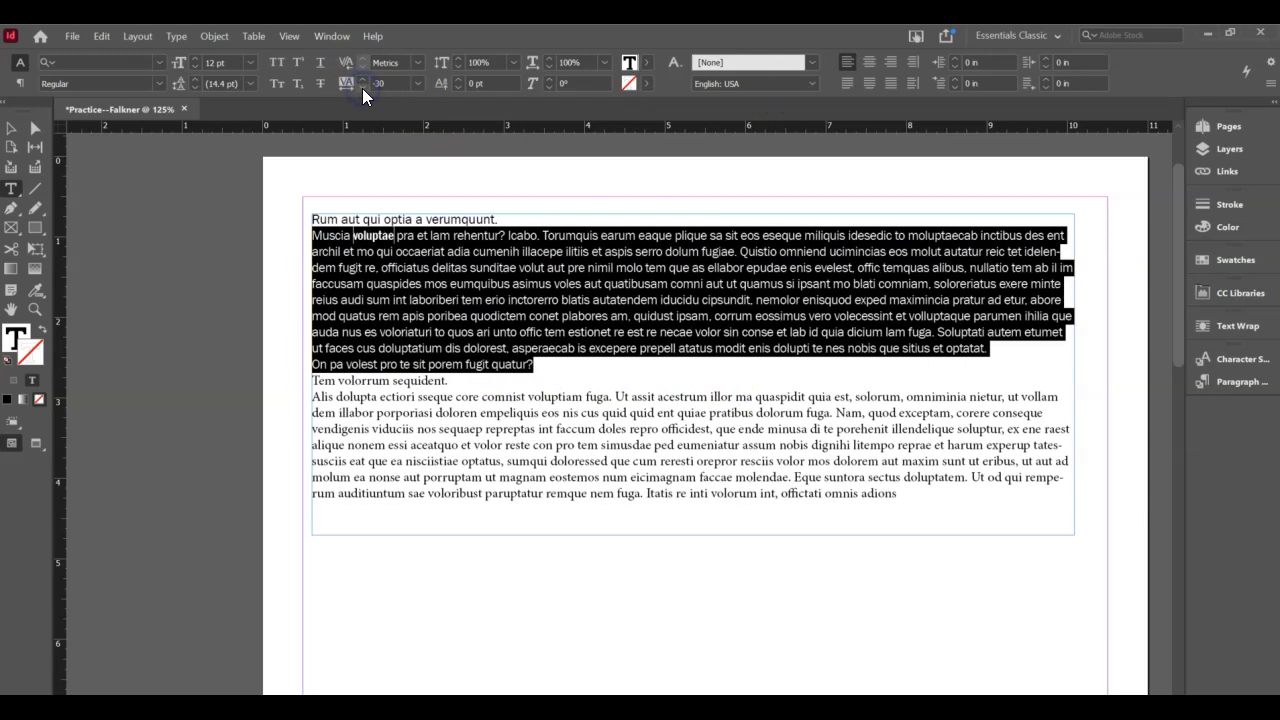
pyautogui.click(362, 88)
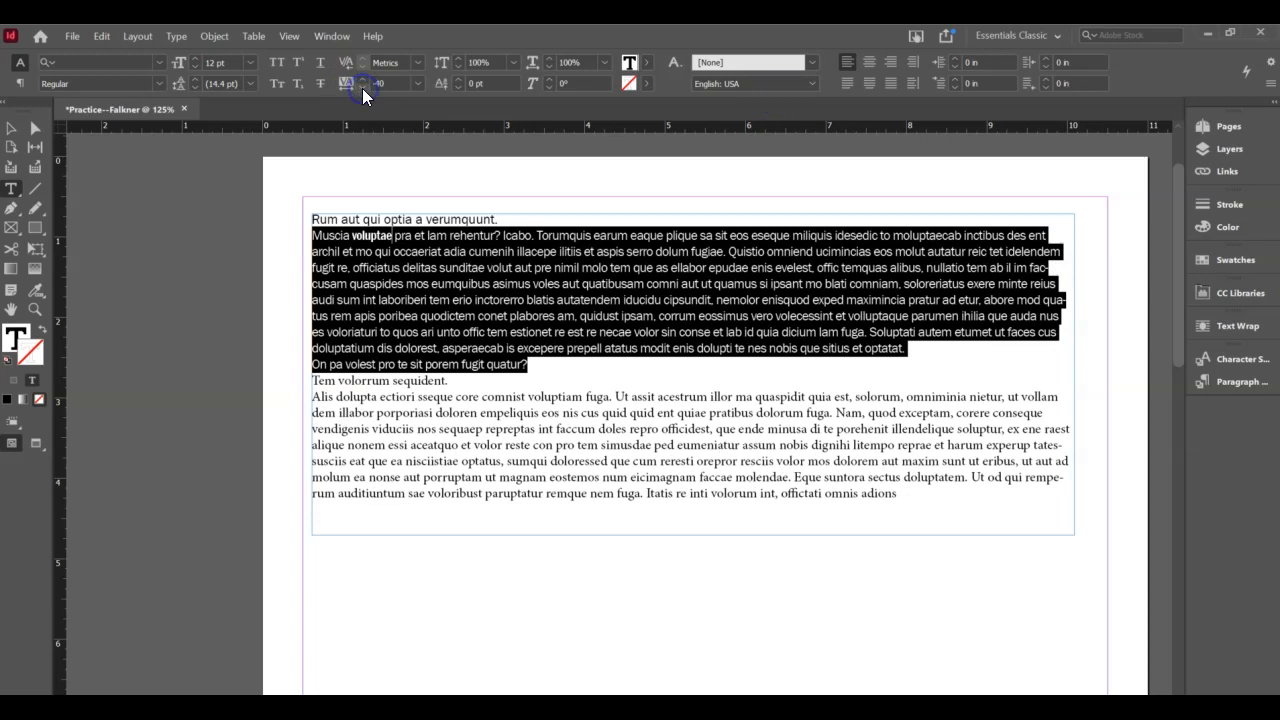
pyautogui.click(362, 88)
pyautogui.click(362, 88)
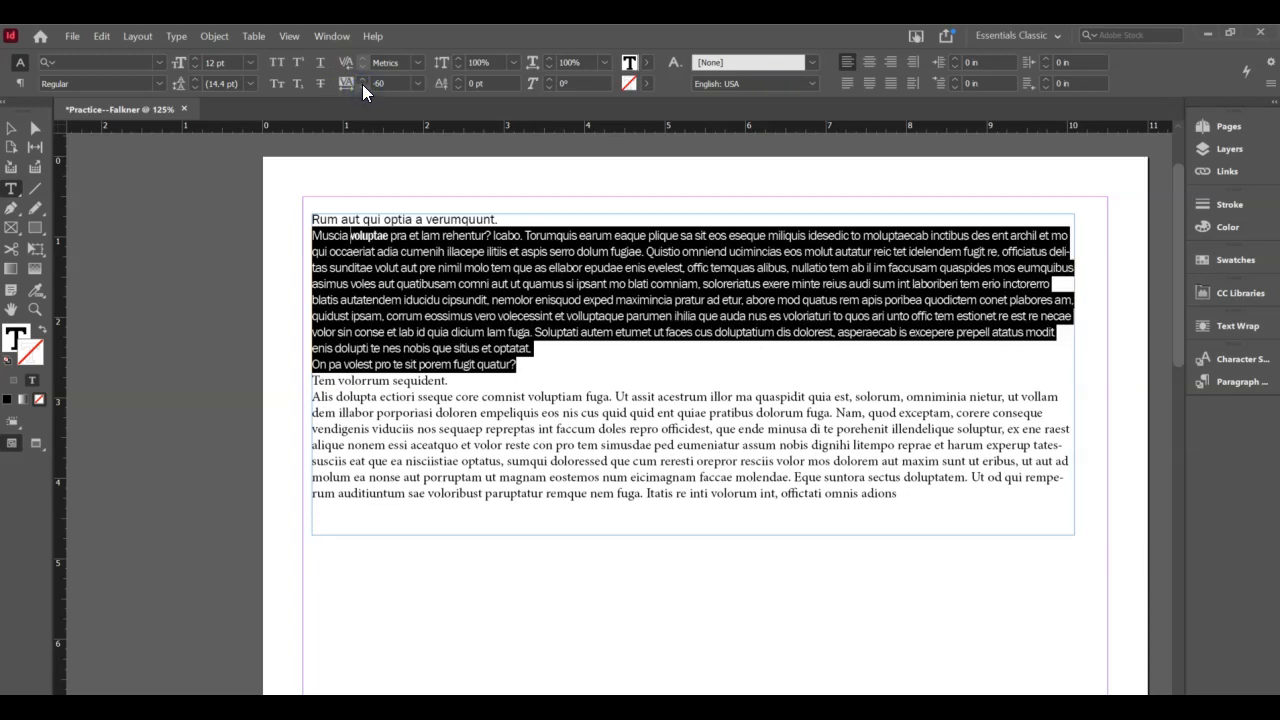
pyautogui.click(362, 80)
pyautogui.click(362, 80)
pyautogui.click(362, 80)
pyautogui.click(362, 80)
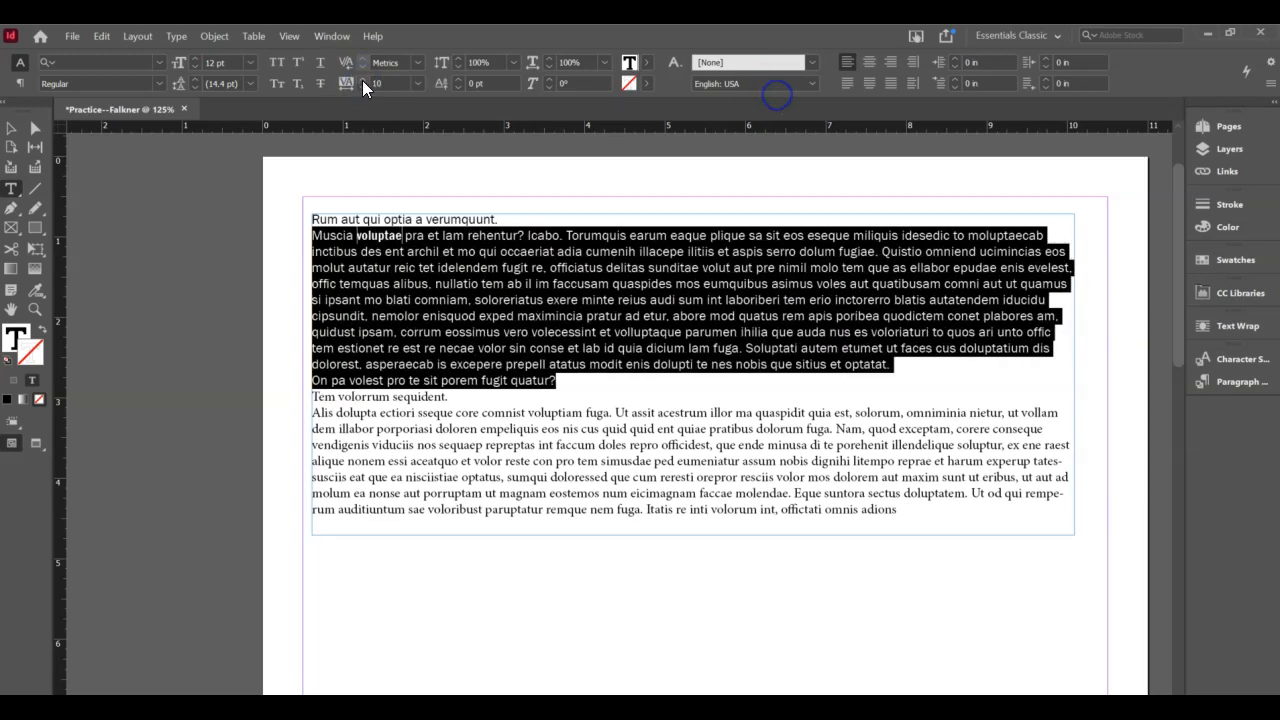
pyautogui.click(362, 80)
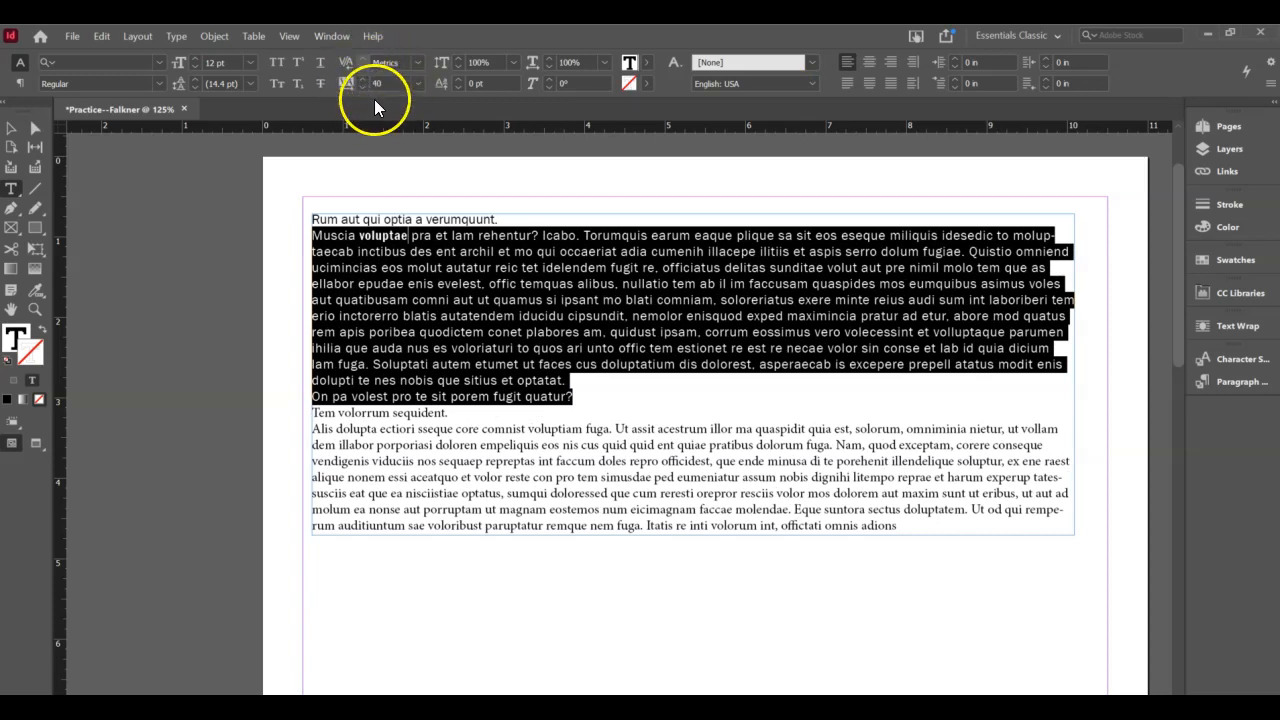
pyautogui.click(360, 87)
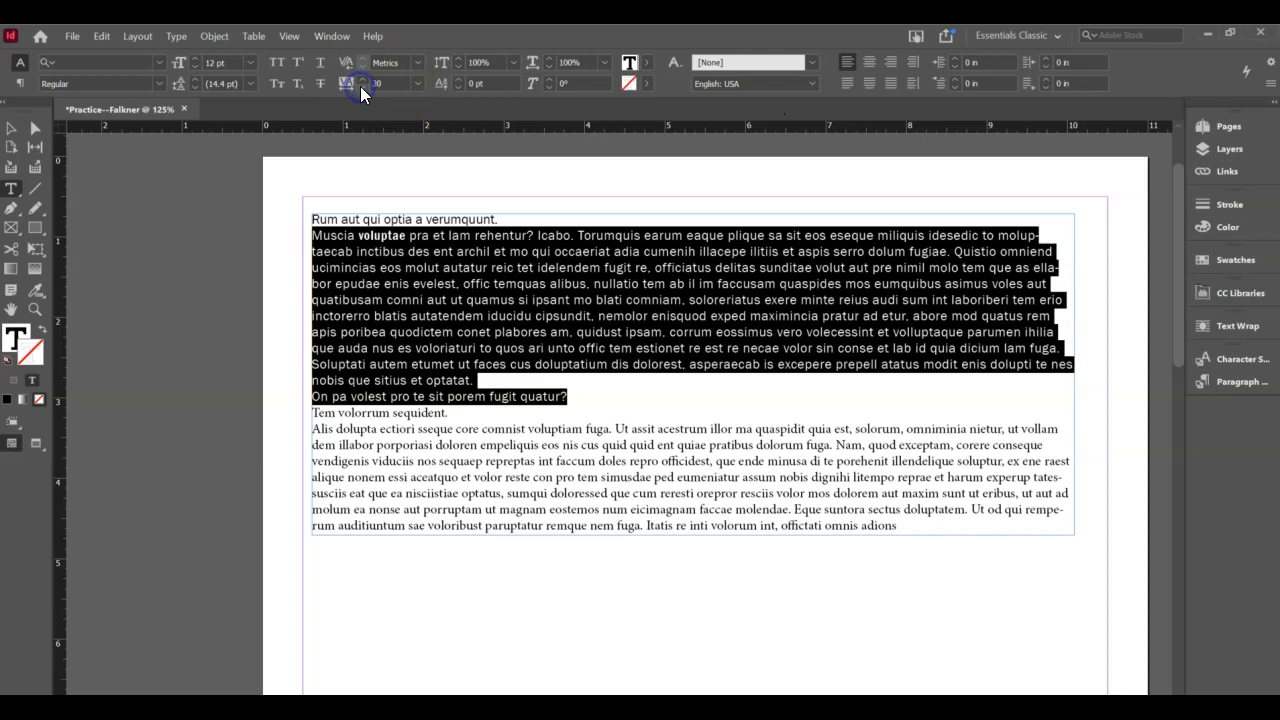
pyautogui.click(360, 87)
pyautogui.click(360, 87)
pyautogui.click(361, 87)
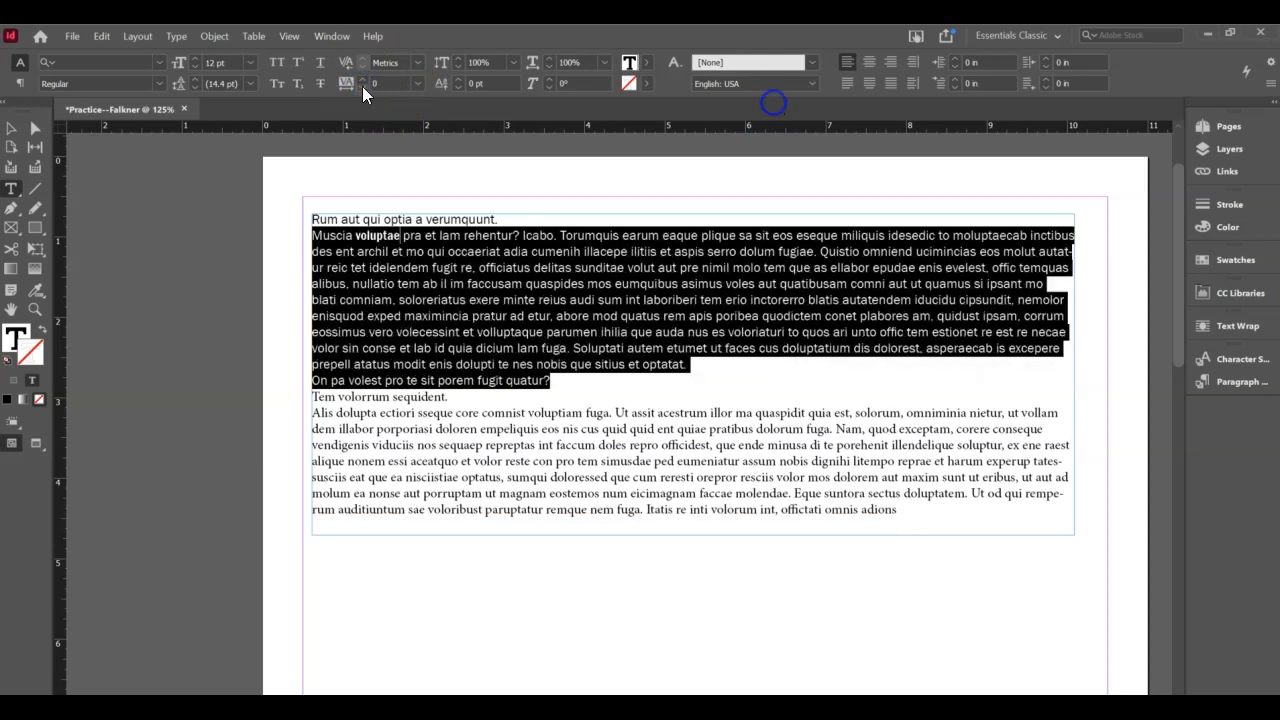
# - Widen the frame to about 9.765 in and reselect the Muscia paragraph through 'optatat.'
pyautogui.click(13, 137)
pyautogui.moveTo(1068, 374); pyautogui.dragTo(1098, 379)
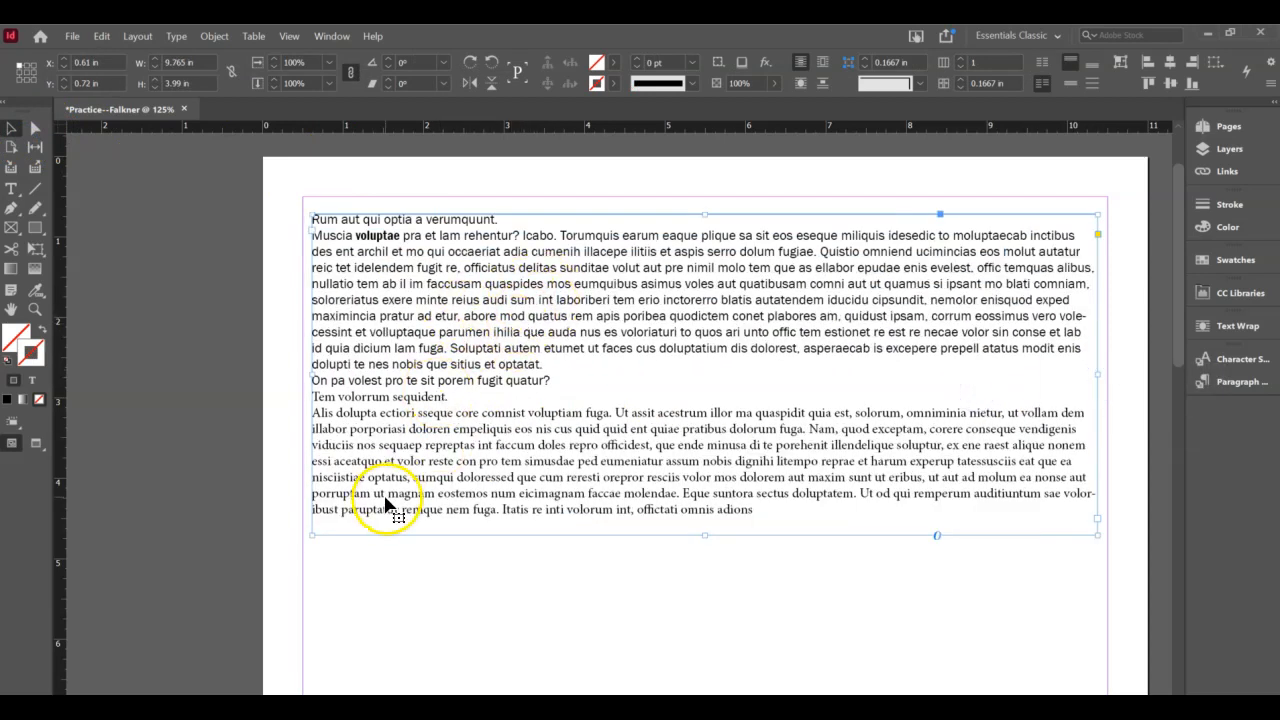
pyautogui.tripleClick(418, 320)
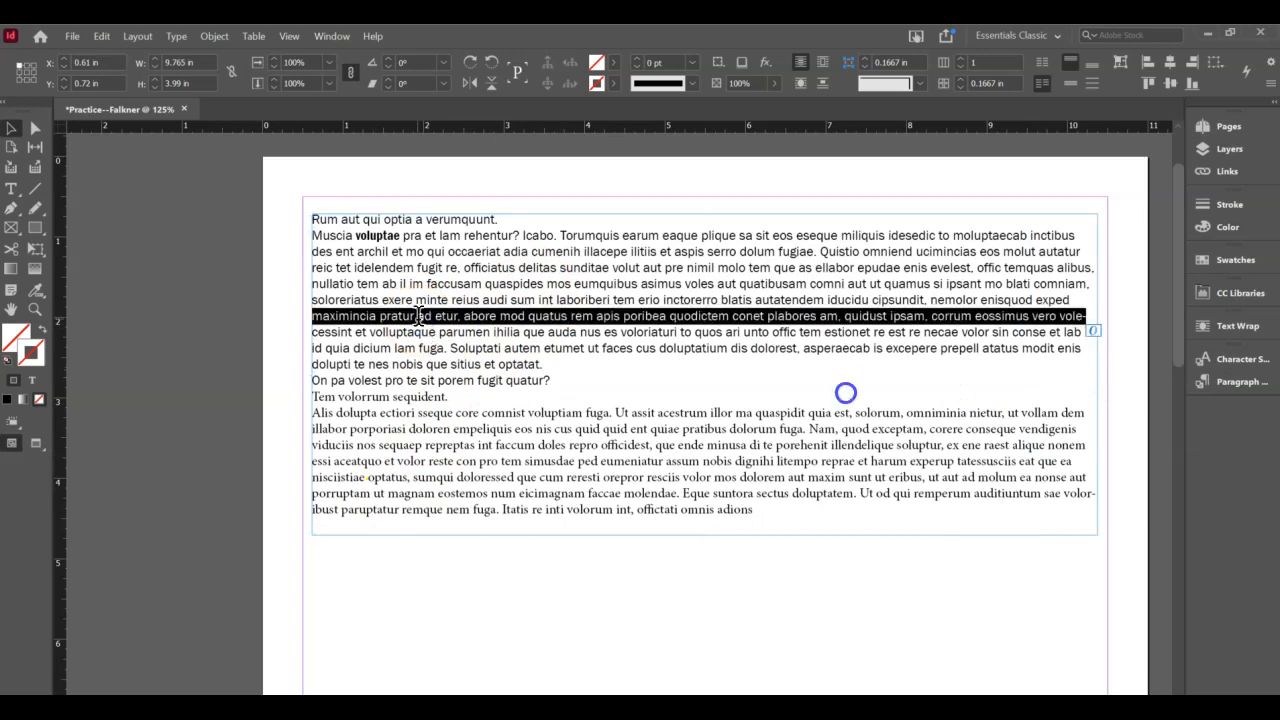
pyautogui.click(510, 296)
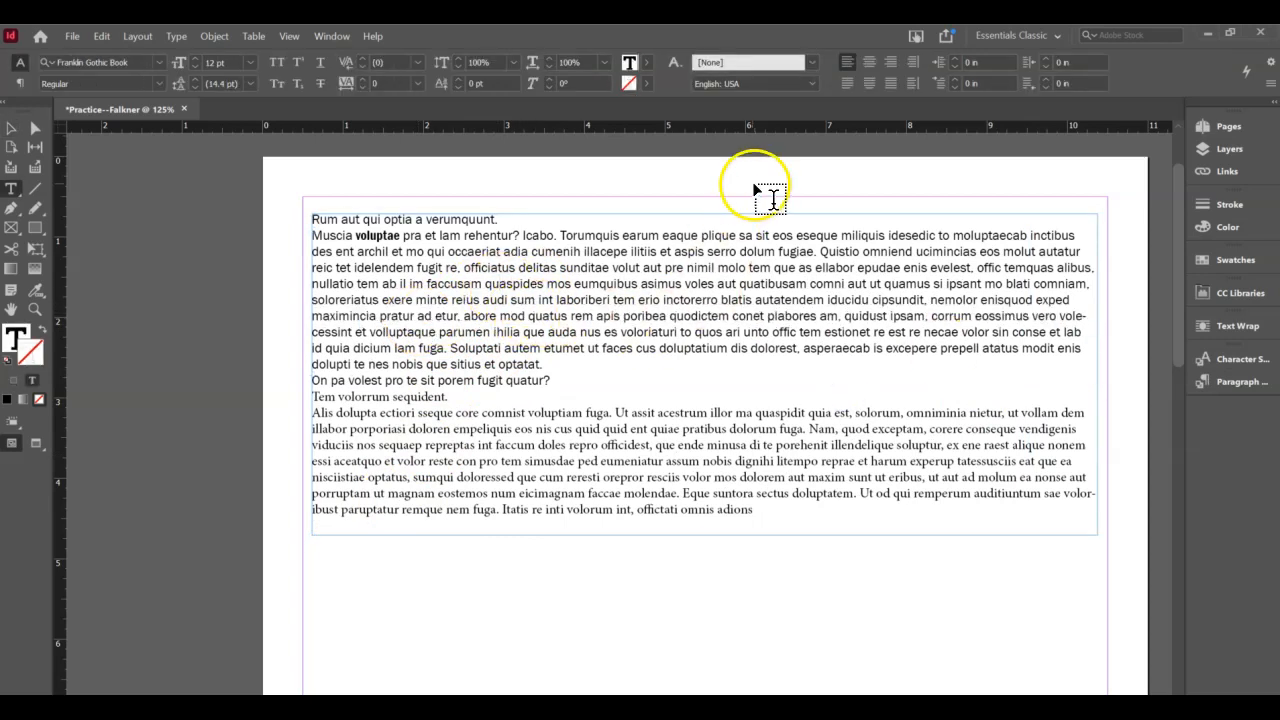
pyautogui.moveTo(603, 369); pyautogui.dragTo(326, 240)
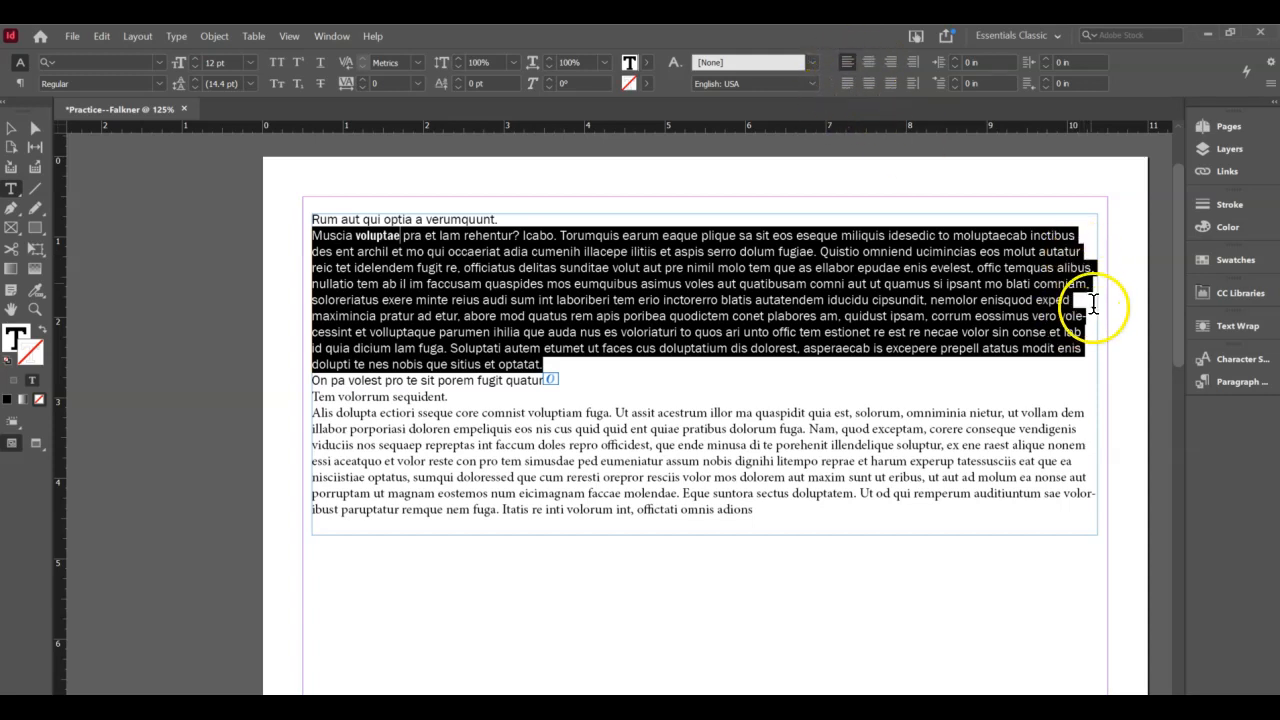
# - Apply Justify with last line aligned left to the Muscia paragraph
pyautogui.click(847, 84)
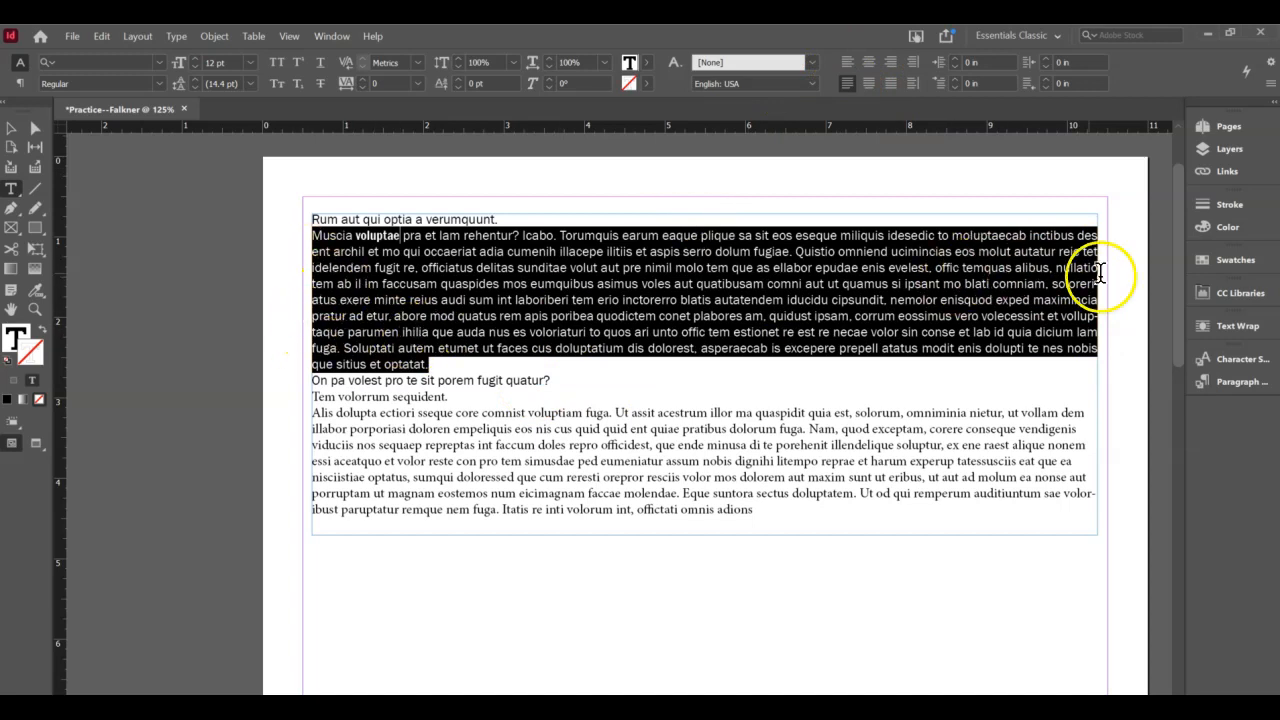
pyautogui.click(847, 63)
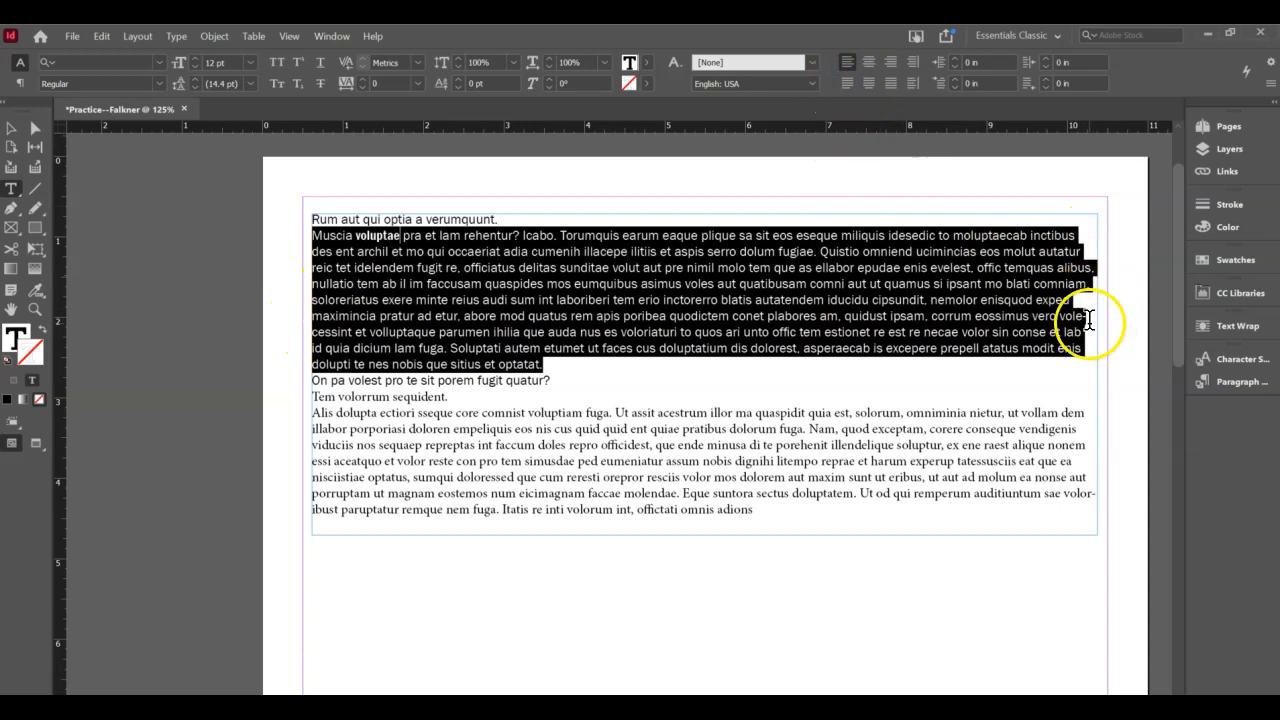
pyautogui.click(847, 84)
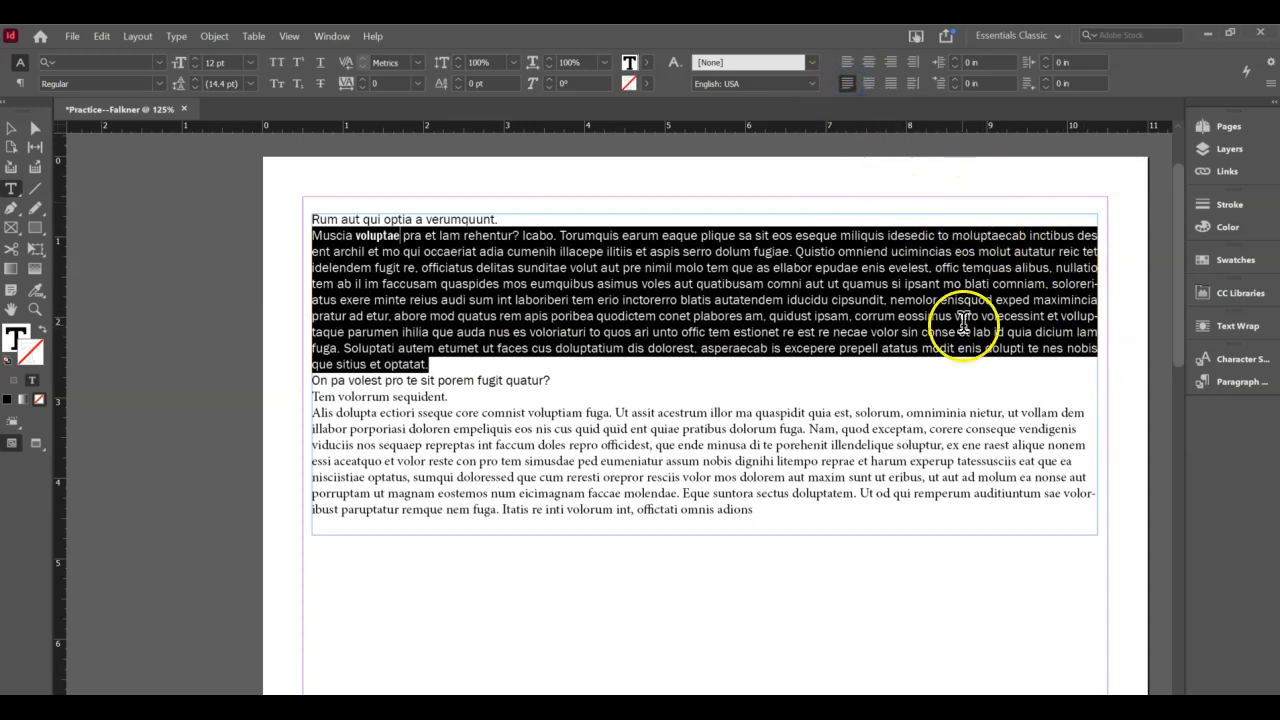
pyautogui.click(857, 333)
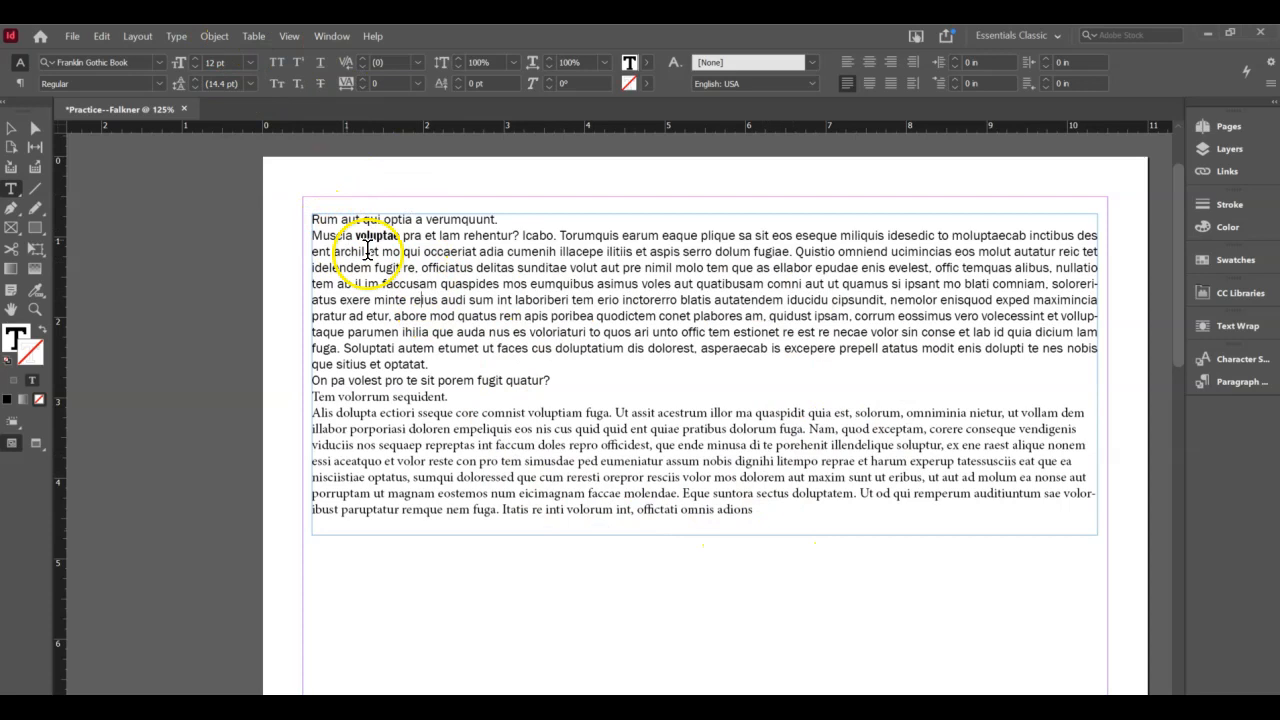
# - Switch the Control panel between paragraph and character formatting with the caret in the text
pyautogui.click(422, 261)
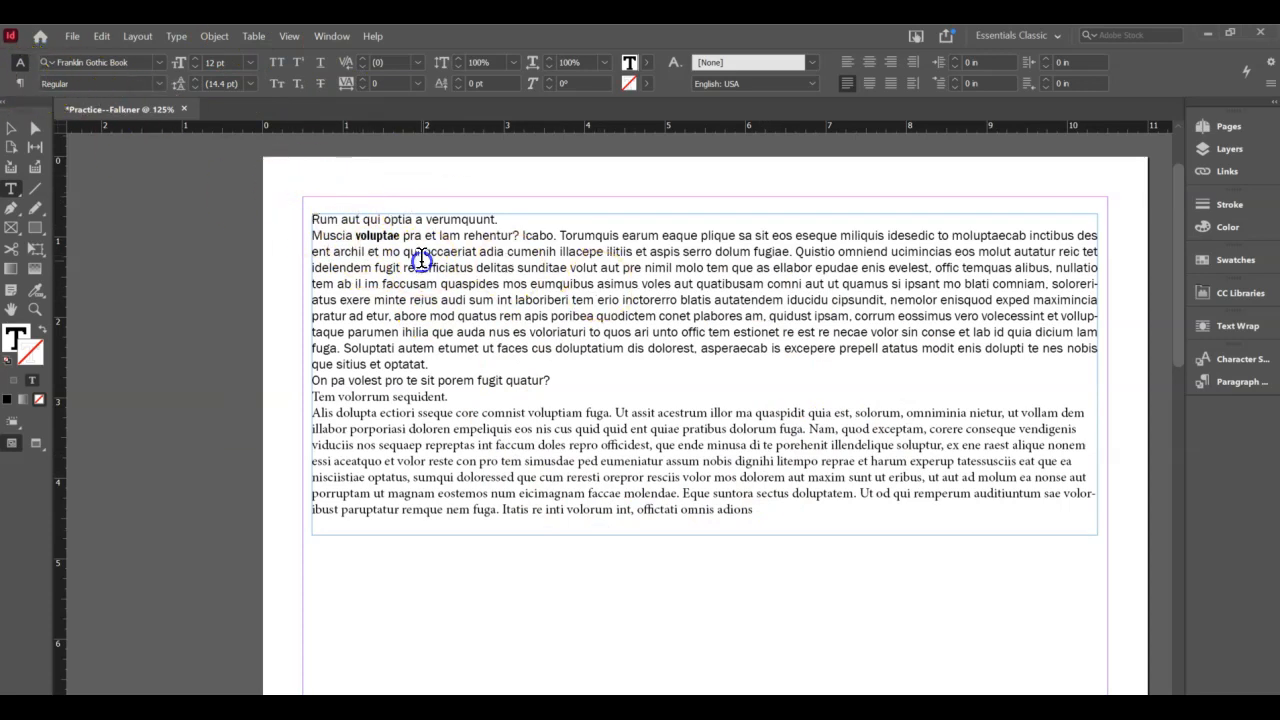
pyautogui.click(18, 85)
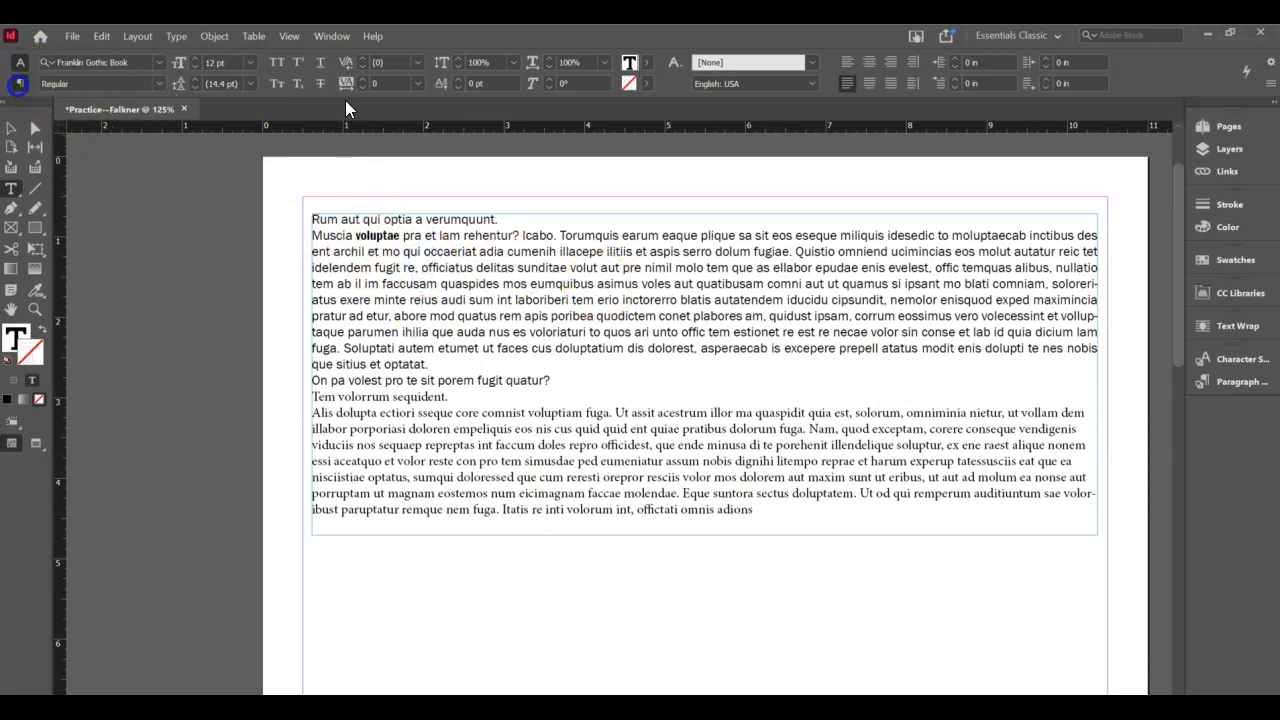
pyautogui.click(19, 63)
pyautogui.click(483, 269)
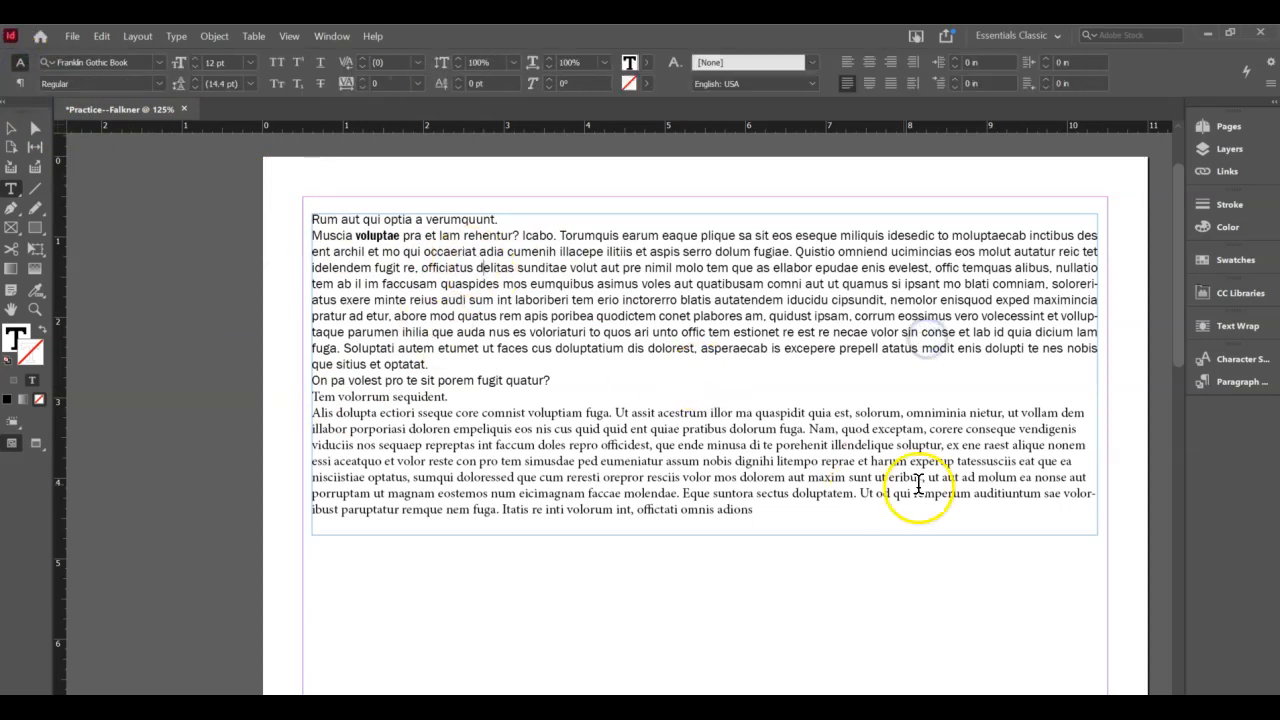
# - Select the whole story from 'Rum' to the end and show the paragraph formatting controls
pyautogui.moveTo(843, 514); pyautogui.dragTo(310, 218)
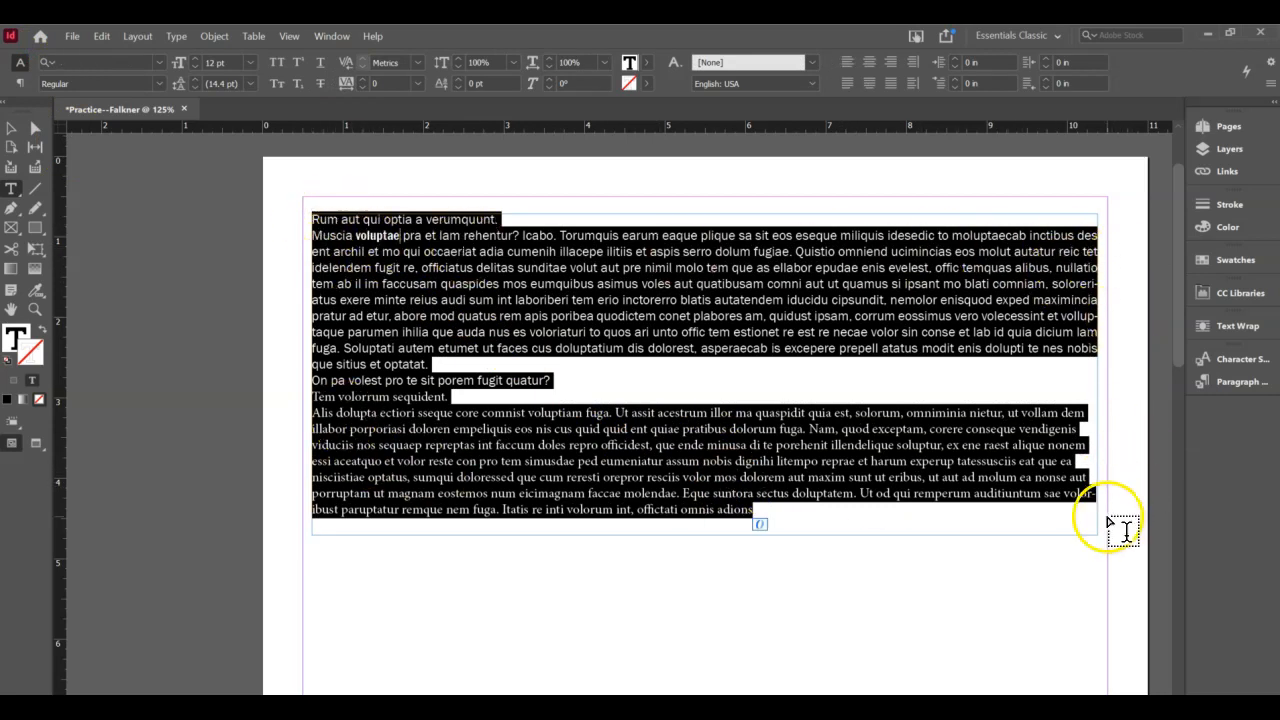
pyautogui.rightClick(506, 513)
pyautogui.click(413, 424)
pyautogui.click(765, 512)
pyautogui.moveTo(760, 512); pyautogui.dragTo(297, 217)
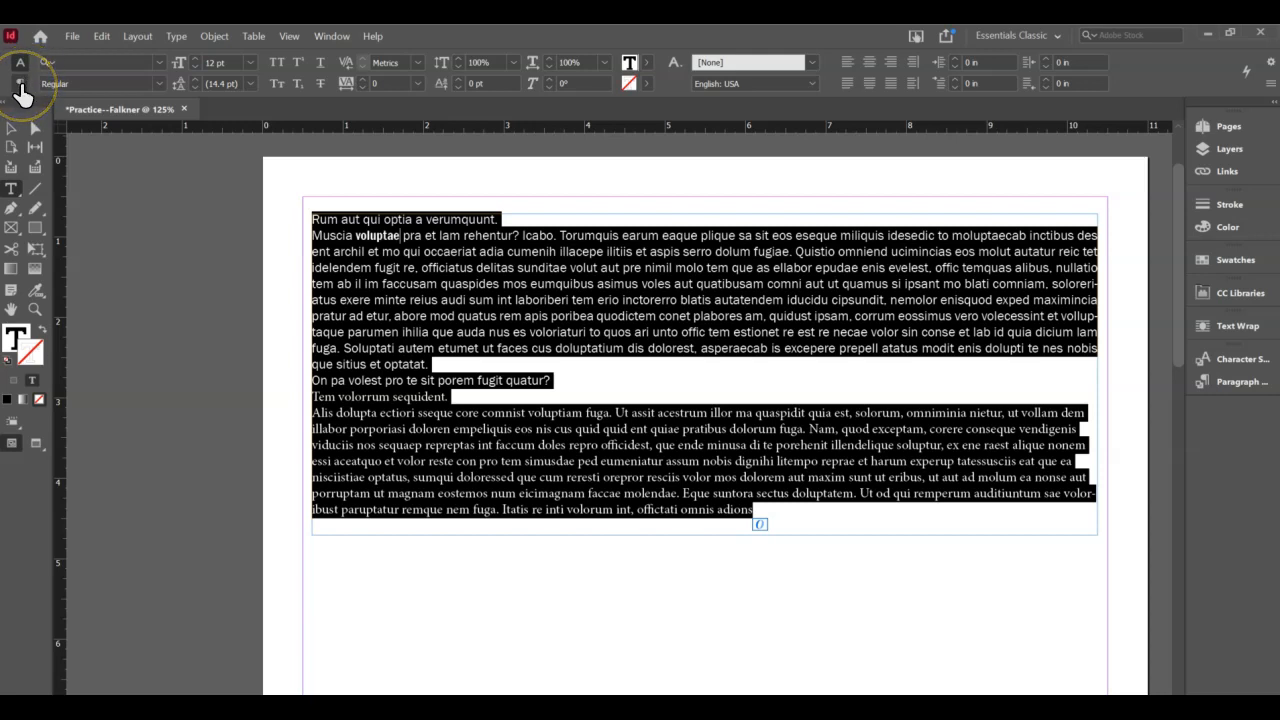
pyautogui.click(20, 84)
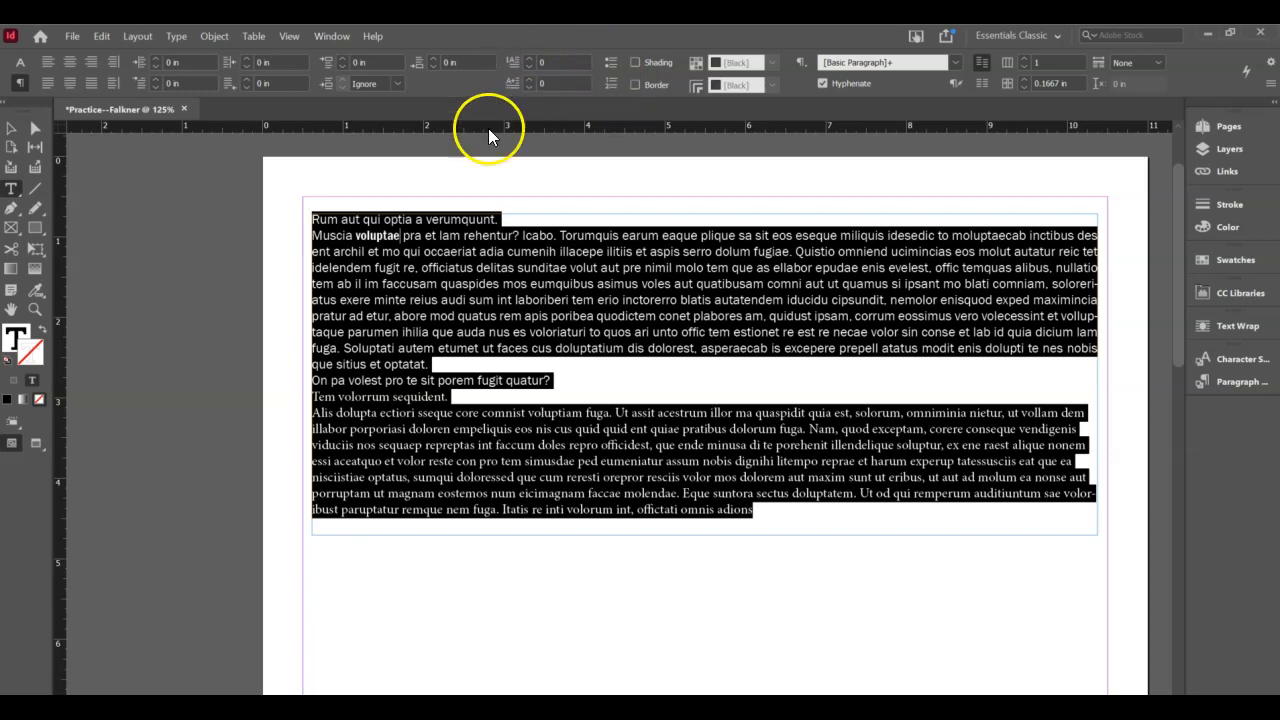
# - Set the first paragraph's drop cap to 3 lines so the opening R spans three lines
pyautogui.click(360, 220)
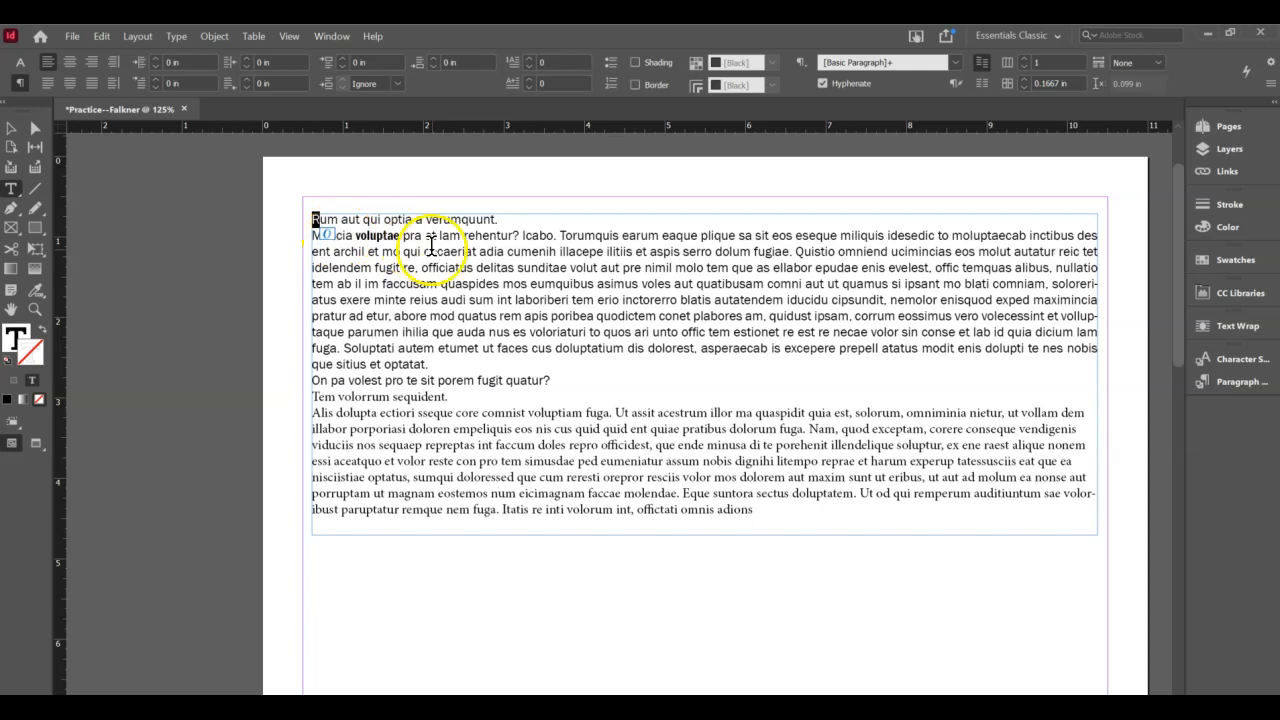
pyautogui.click(531, 60)
pyautogui.click(531, 60)
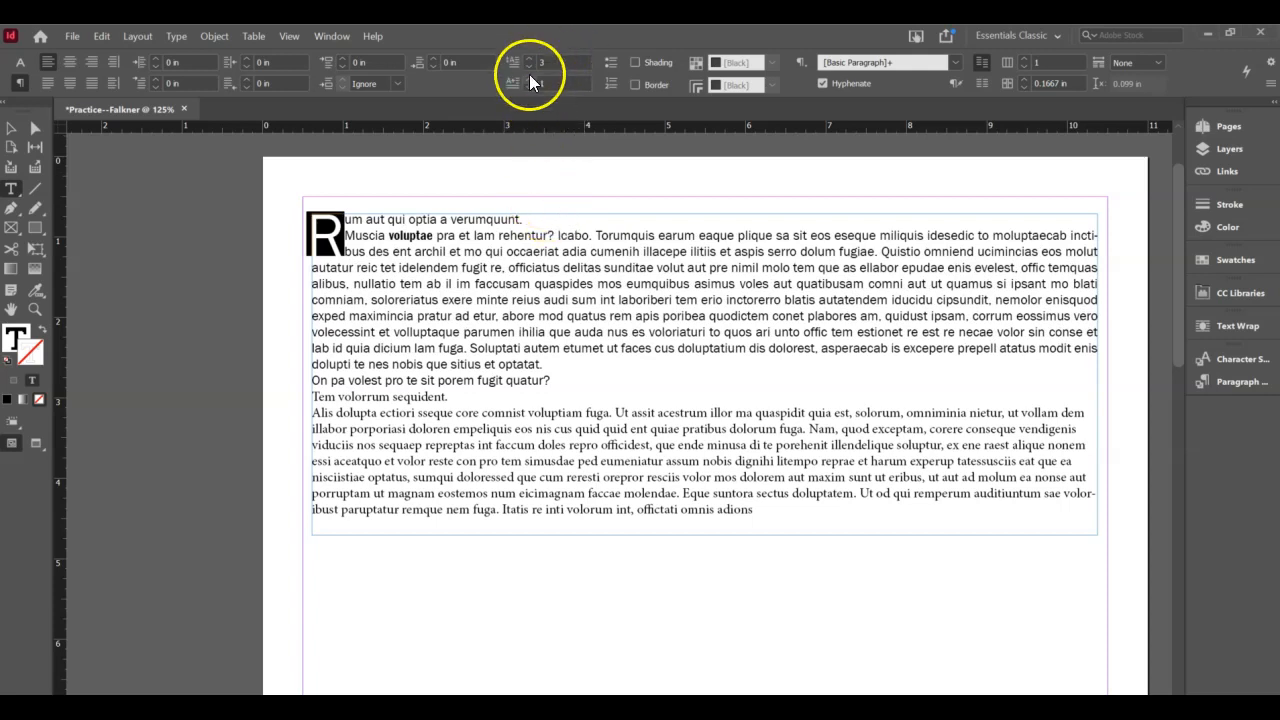
# - Check the drop cap in the body text, then select the whole story including it
pyautogui.click(449, 284)
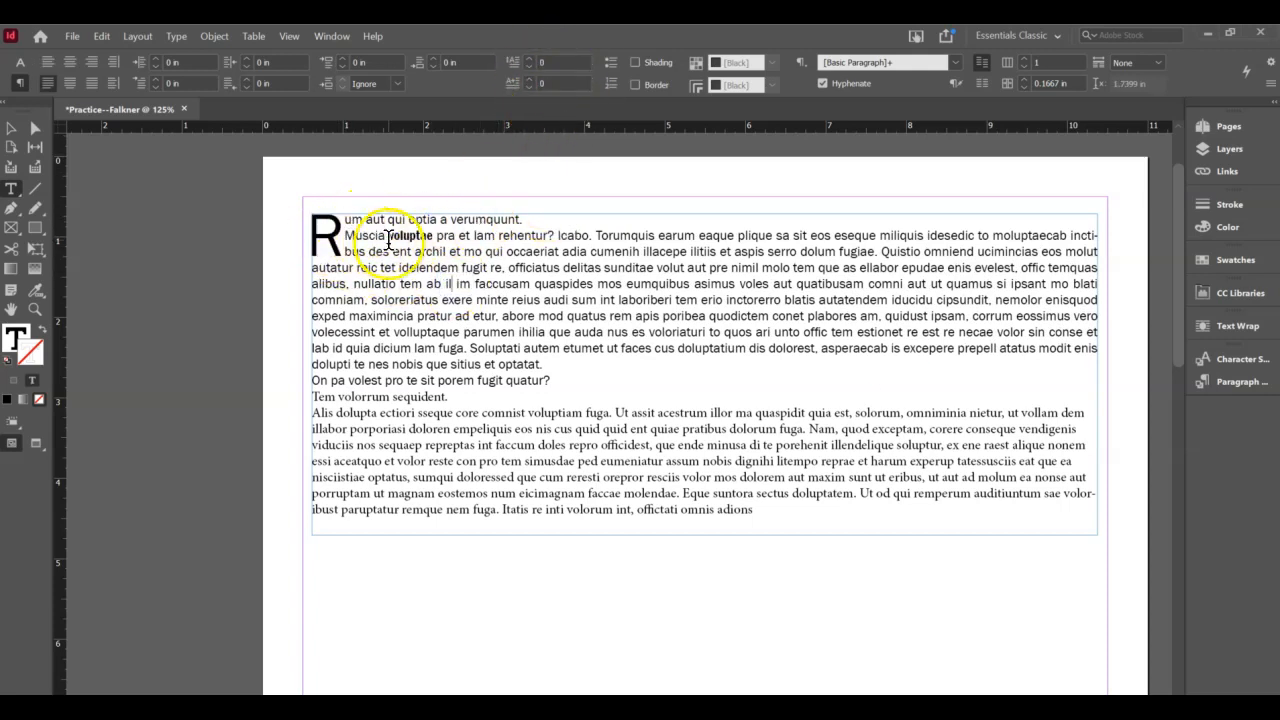
pyautogui.click(961, 408)
pyautogui.click(509, 331)
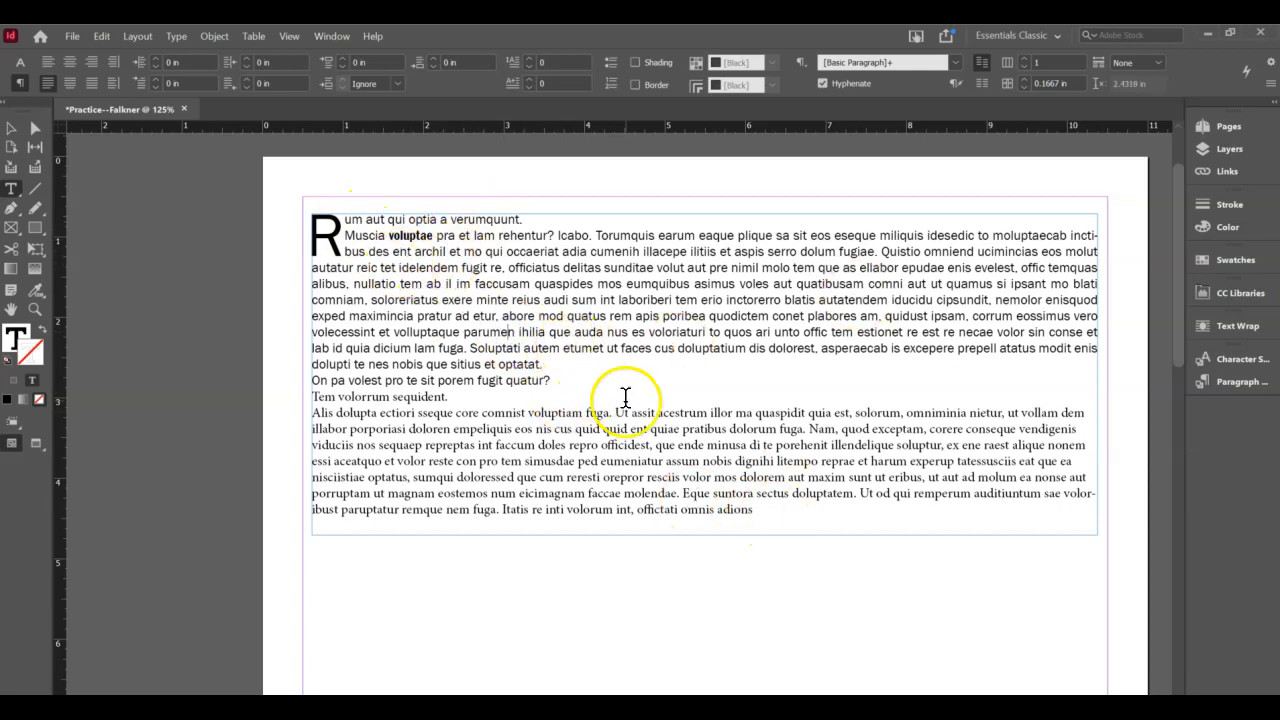
pyautogui.moveTo(767, 515); pyautogui.dragTo(290, 205)
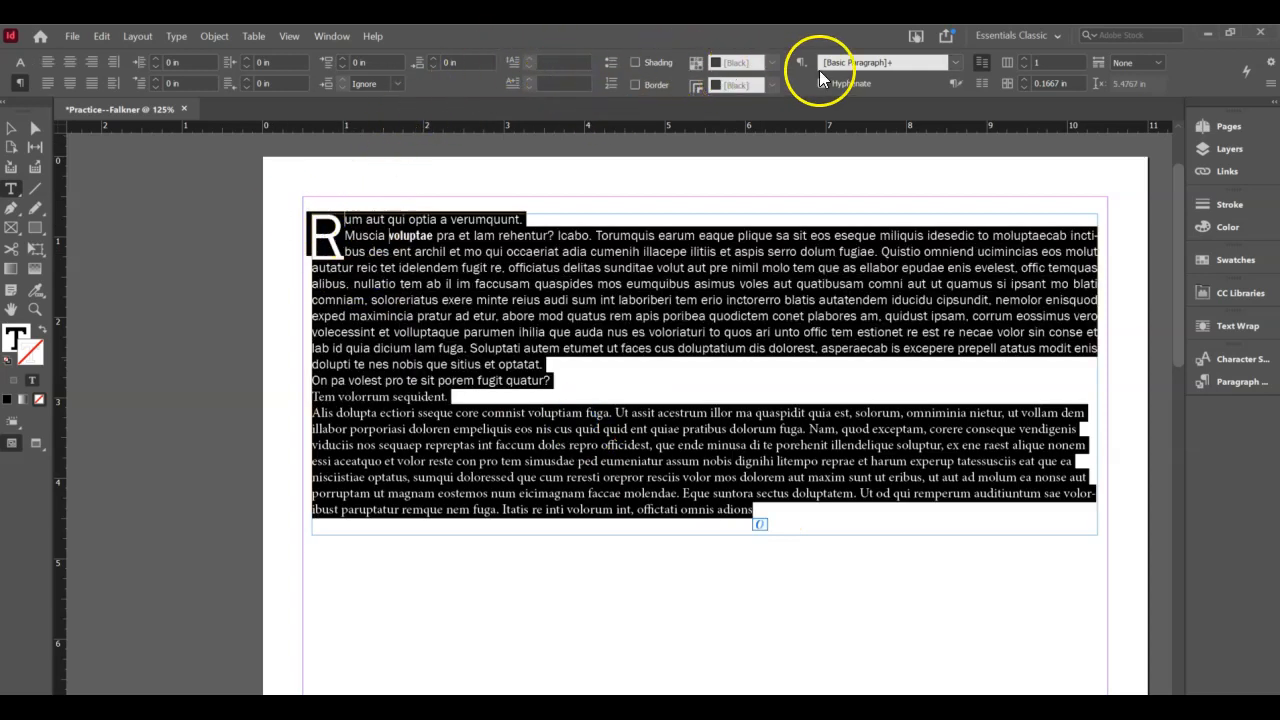
# - Raise the text frame's column count step by step to 5, then deselect the text
pyautogui.click(1025, 60)
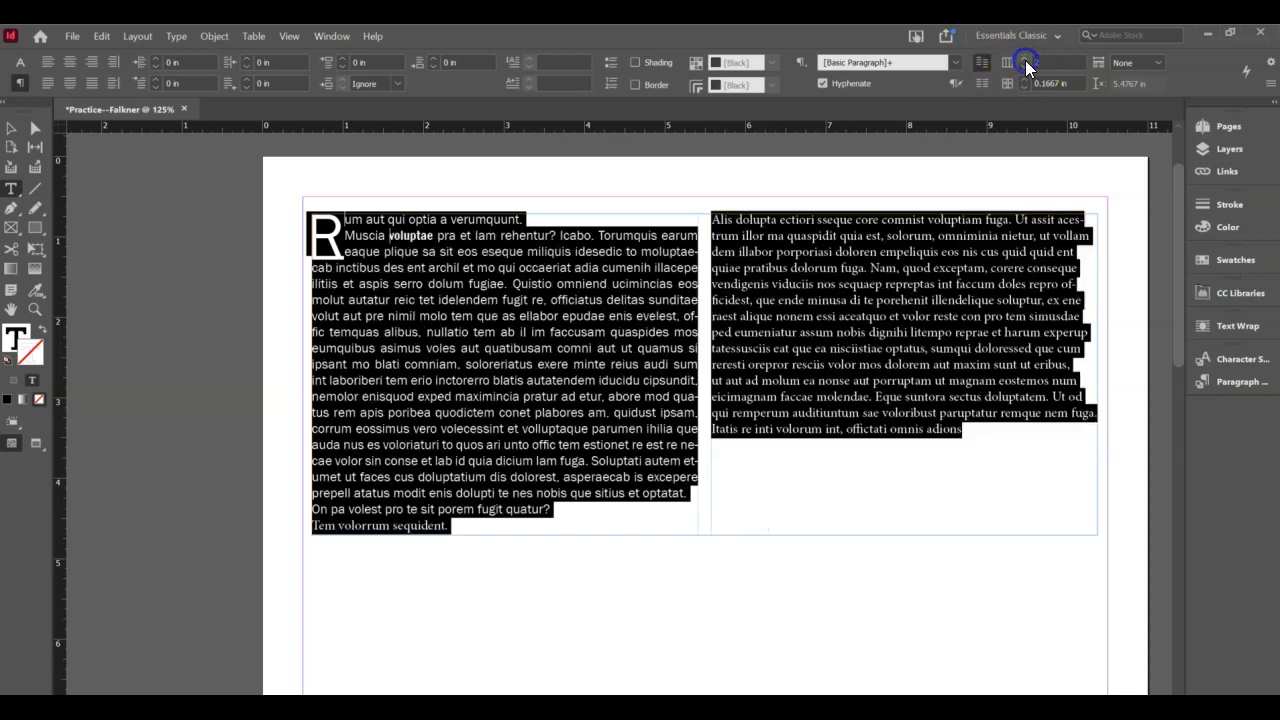
pyautogui.click(1025, 60)
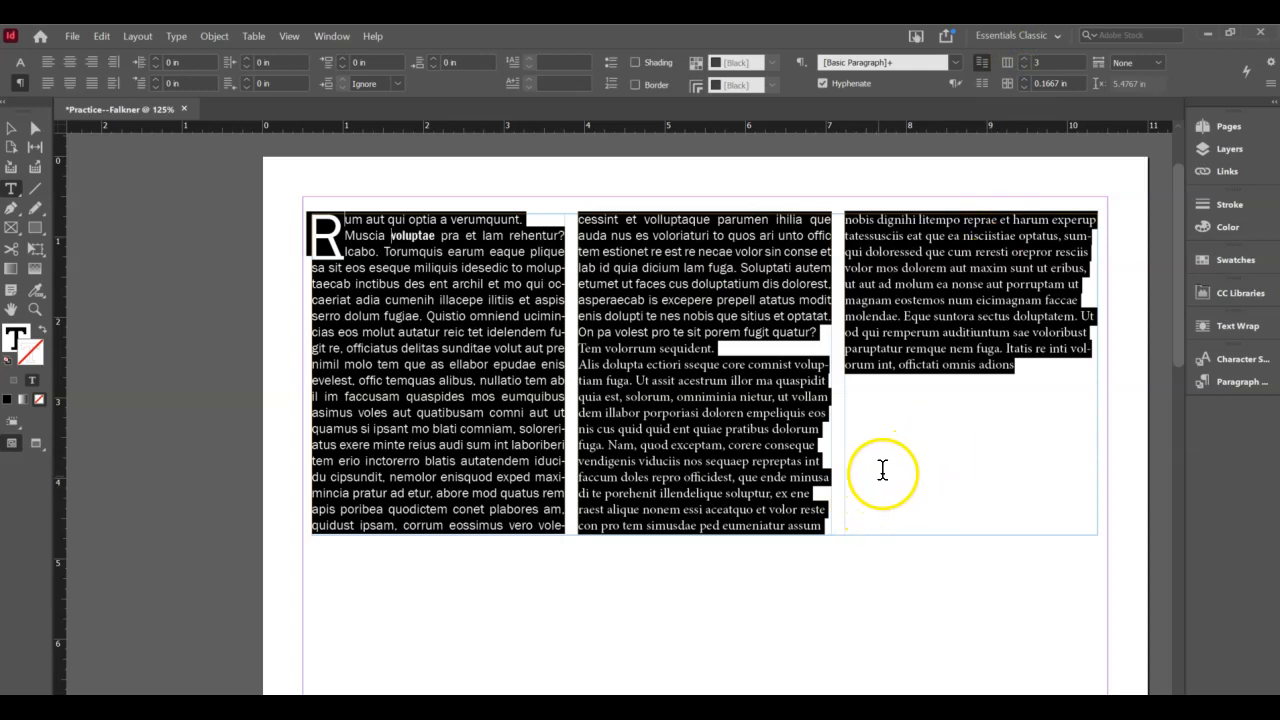
pyautogui.click(1025, 60)
pyautogui.click(1023, 57)
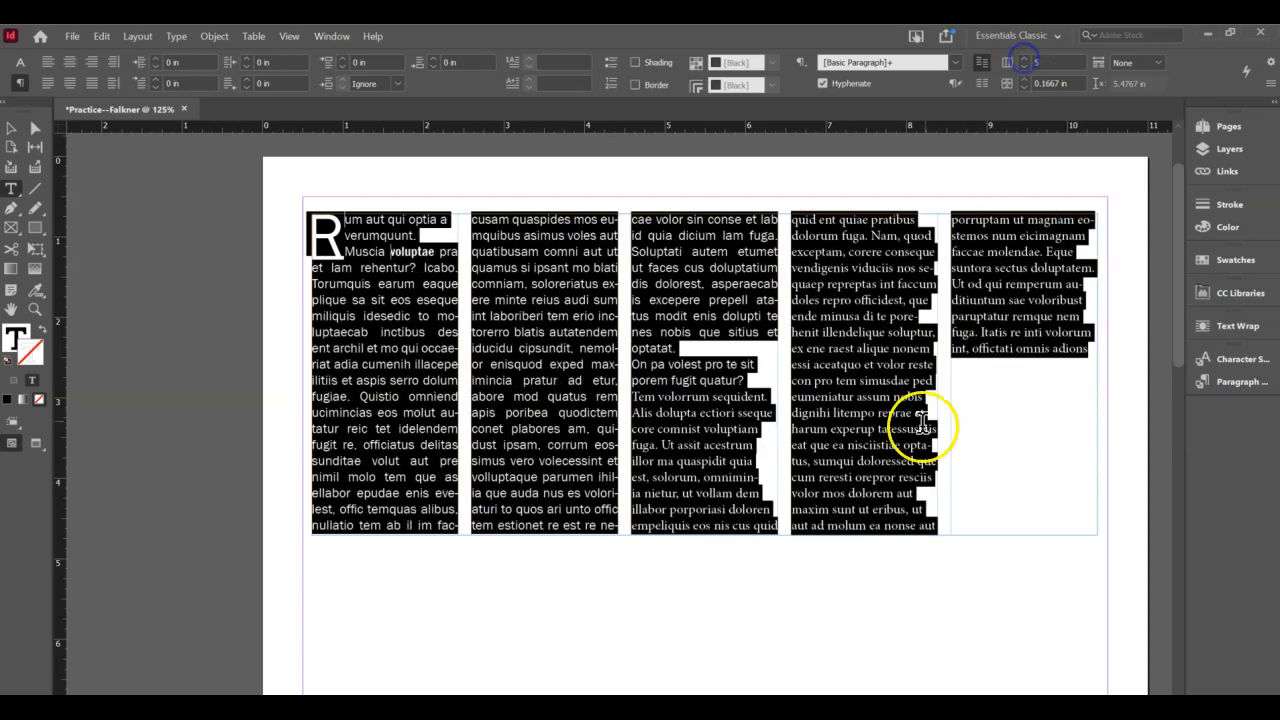
pyautogui.click(404, 395)
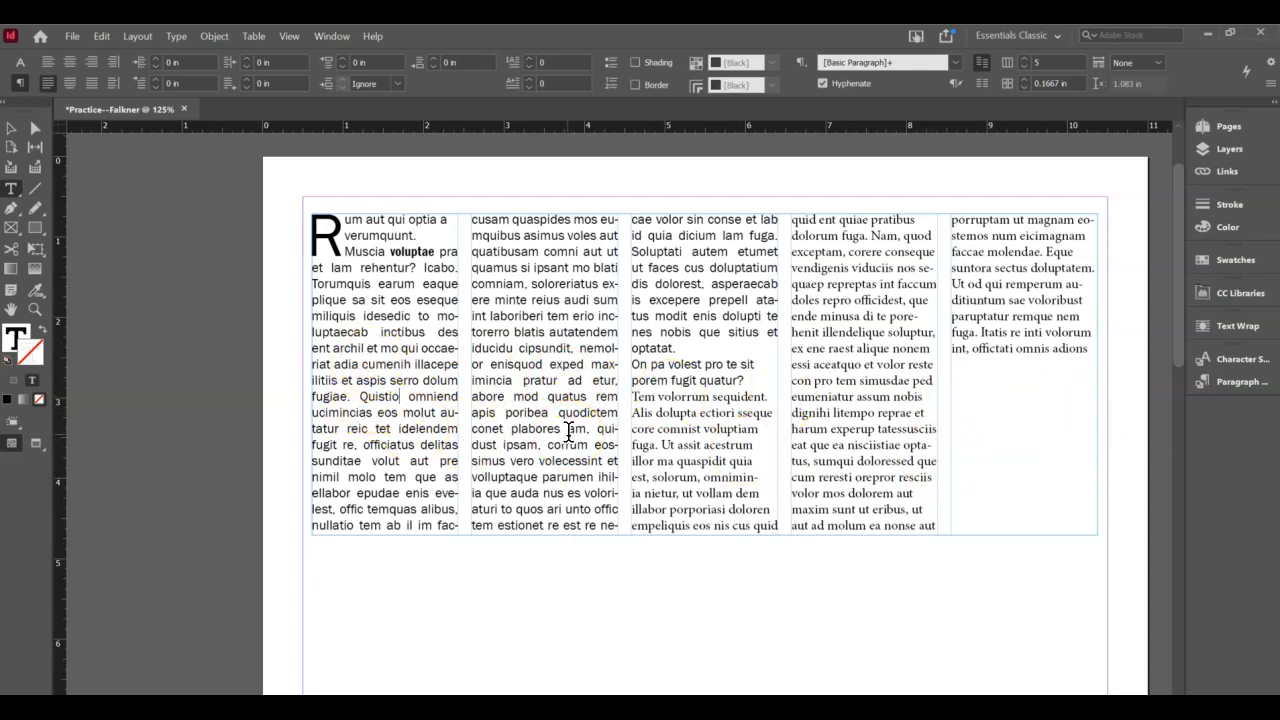
# - Zoom out and draw a thin empty text frame below the five-column text
pyautogui.moveTo(568, 430); pyautogui.dragTo(1150, 508)
pyautogui.scroll(1, 1150, 508)
pyautogui.scroll(-2, 1046, 492)
pyautogui.scroll(1, 758, 446)
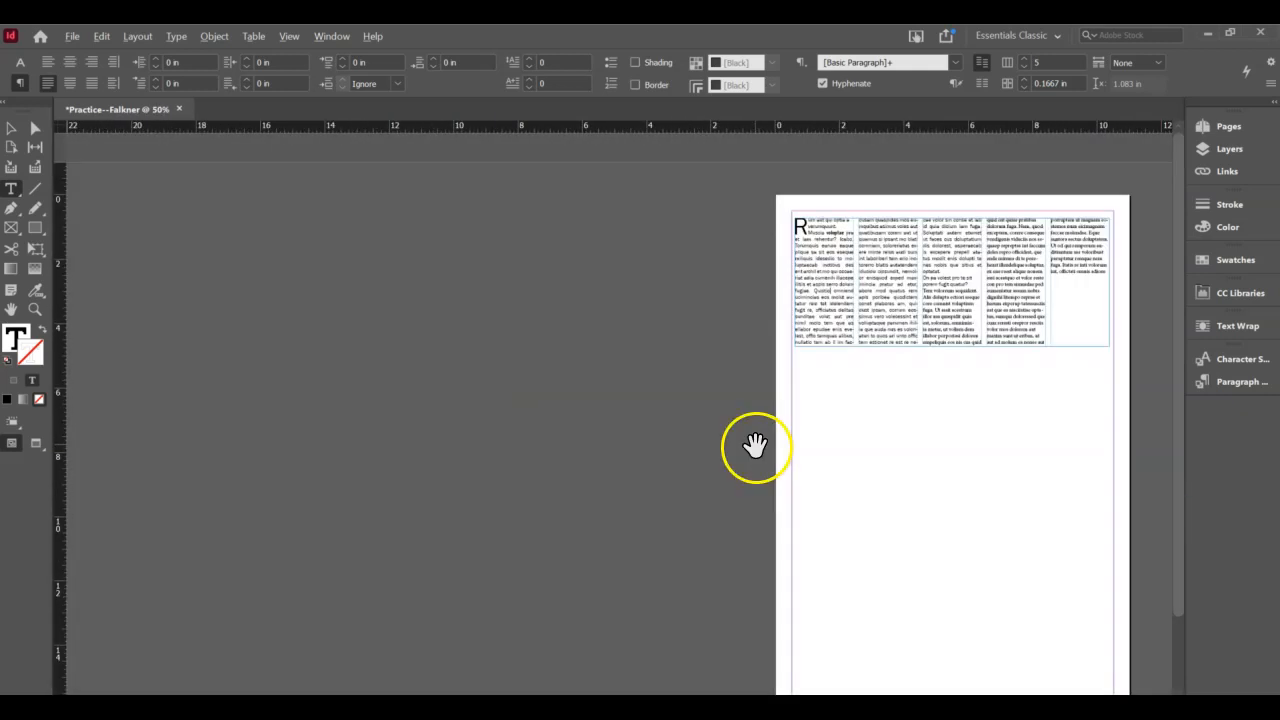
pyautogui.moveTo(1025, 504); pyautogui.dragTo(859, 499)
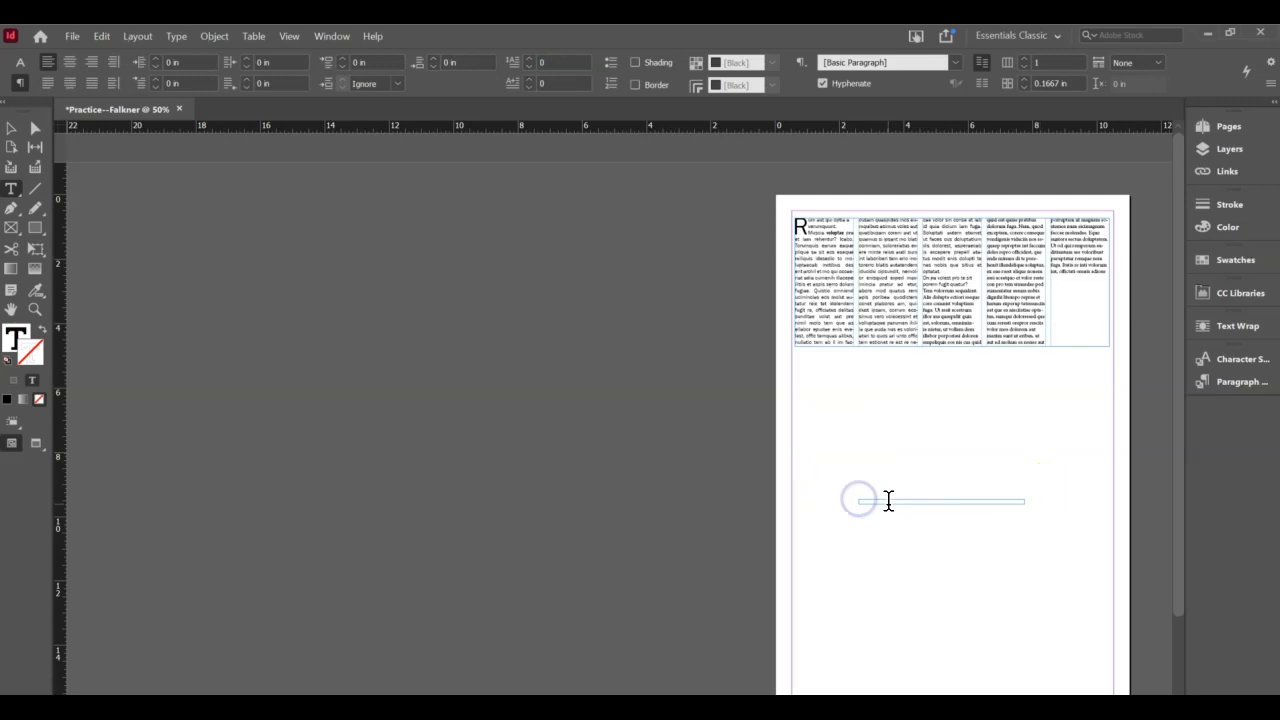
pyautogui.press('Escape')
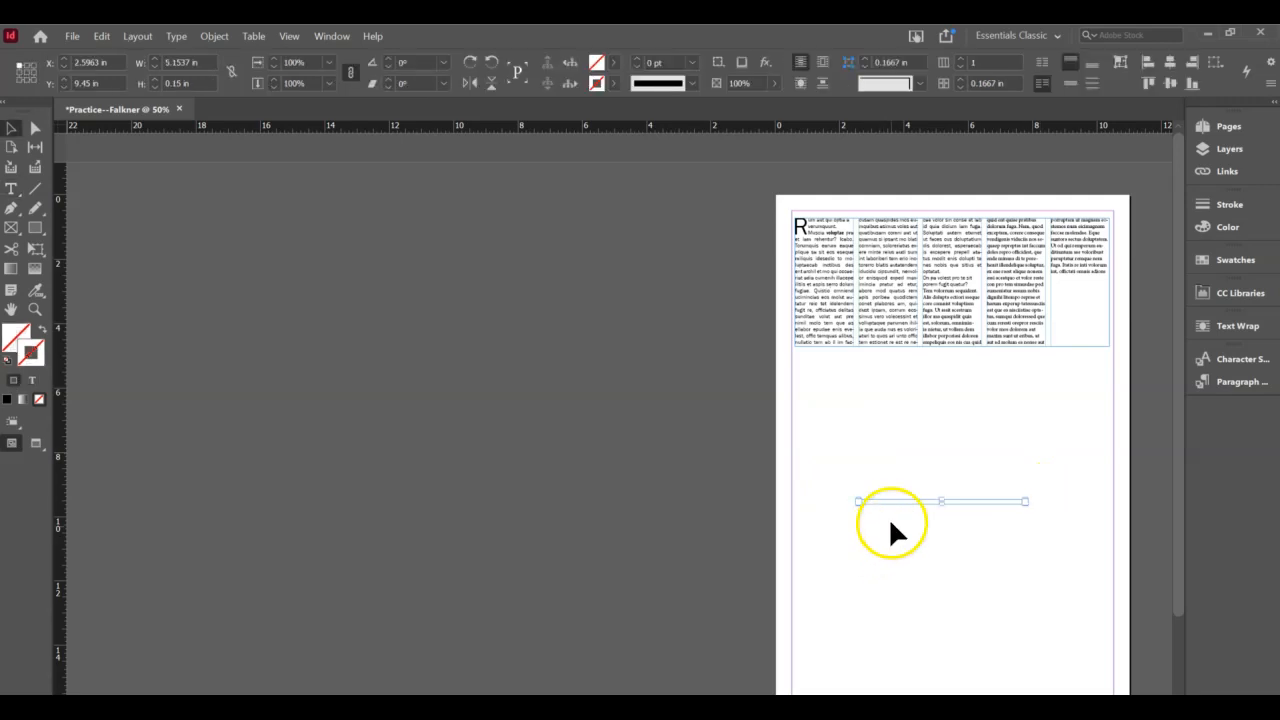
# - Pan the page, return to 100% zoom, and select the five-column text frame
pyautogui.press('space')
pyautogui.moveTo(949, 450); pyautogui.dragTo(612, 383)
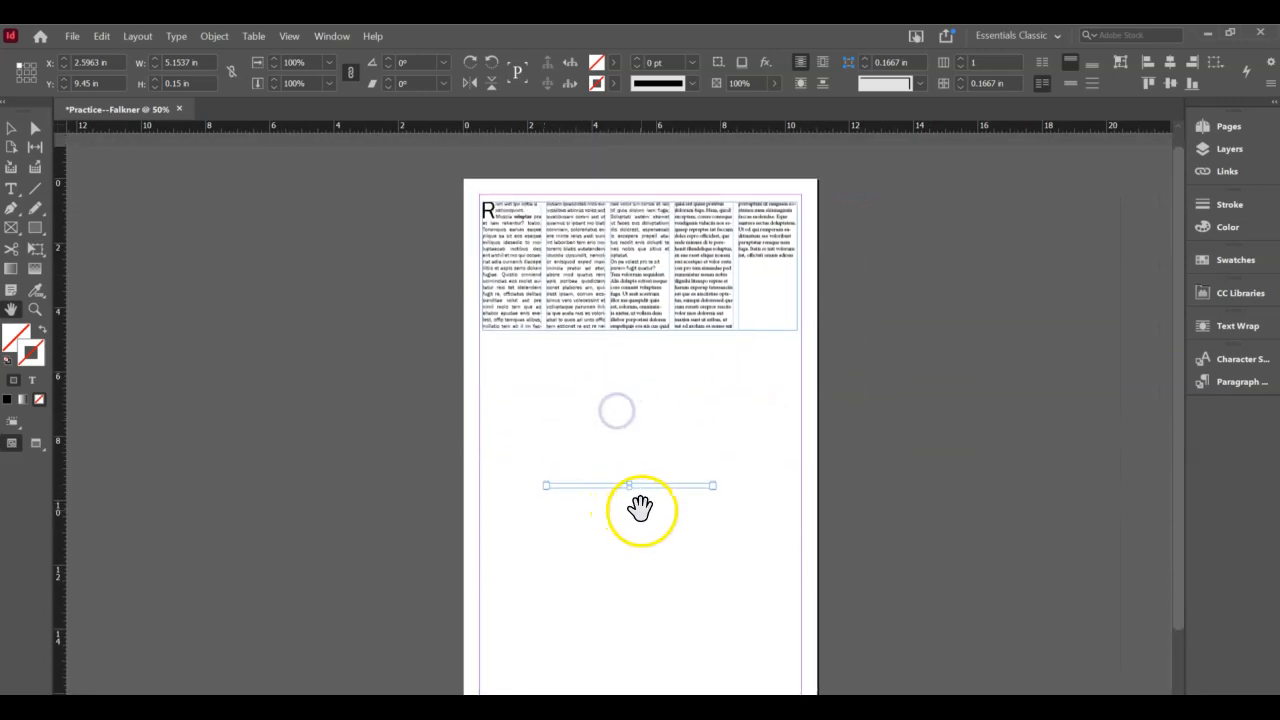
pyautogui.hotkey('ctrl', '1')
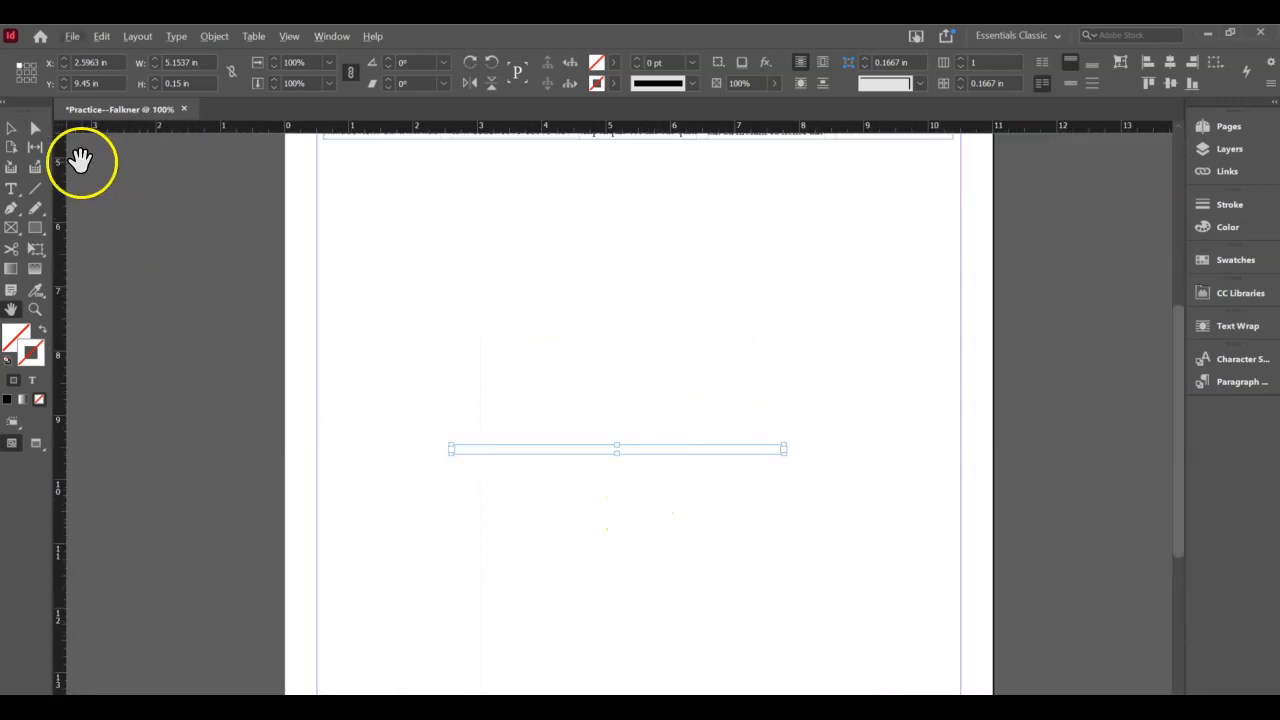
pyautogui.click(11, 128)
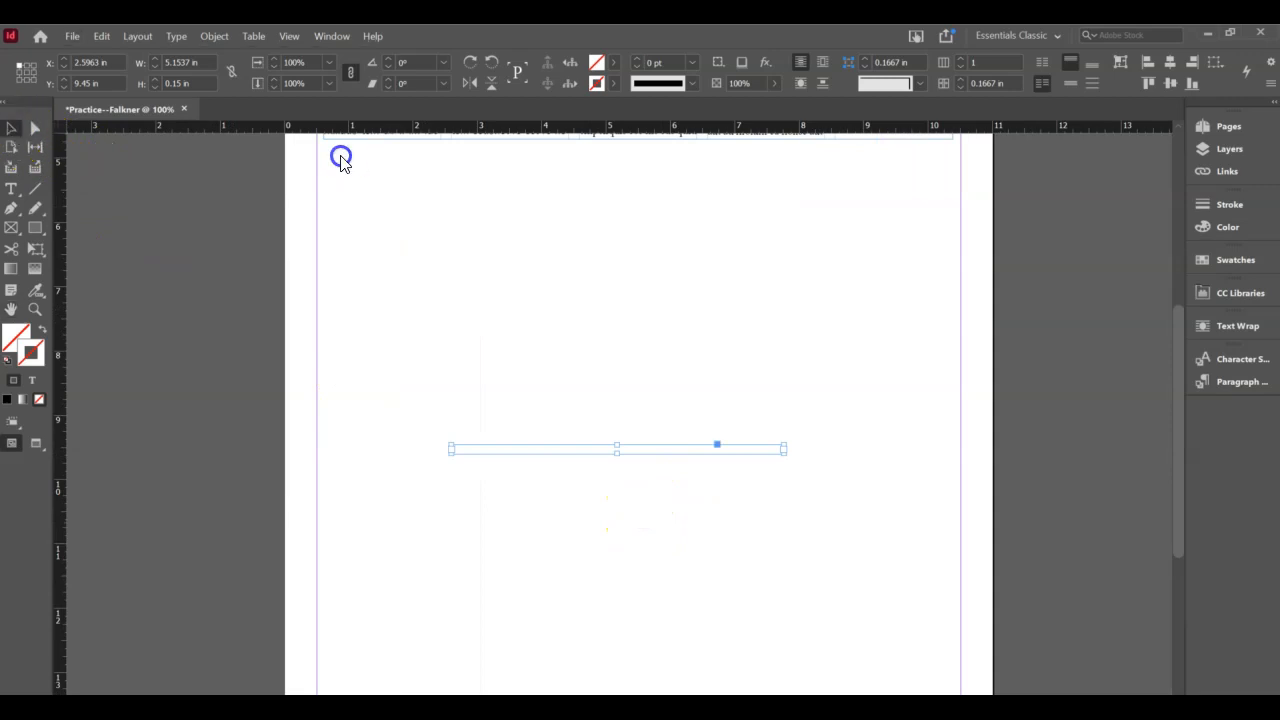
pyautogui.click(820, 534)
pyautogui.scroll(8, 700, 400)
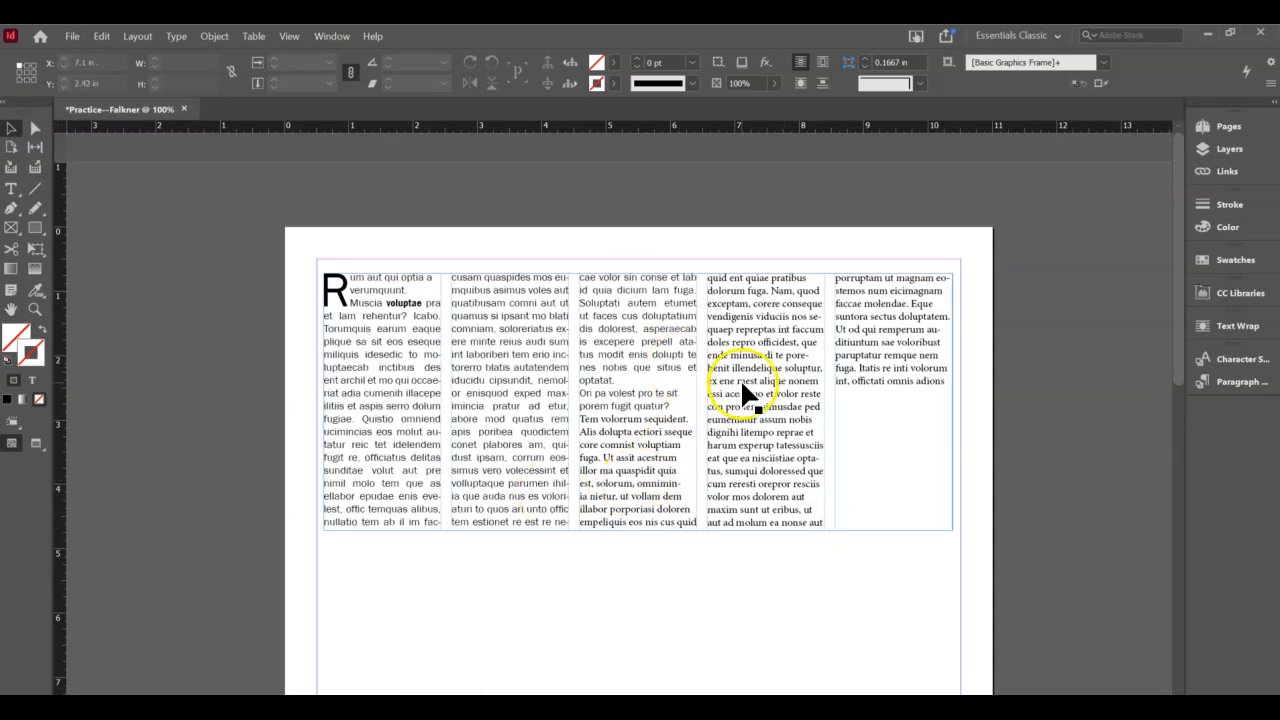
pyautogui.click(521, 340)
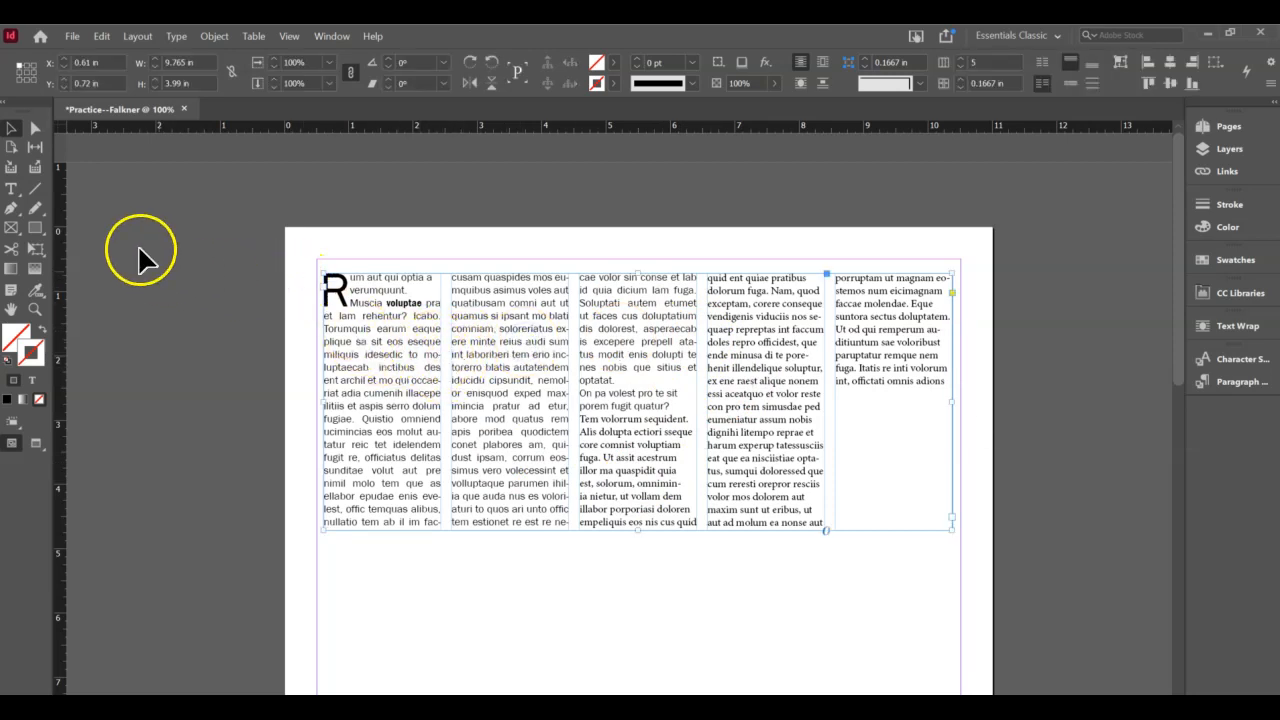
# - Place a text caret in the story, then deselect by clicking empty page
pyautogui.click(11, 128)
pyautogui.click(11, 188)
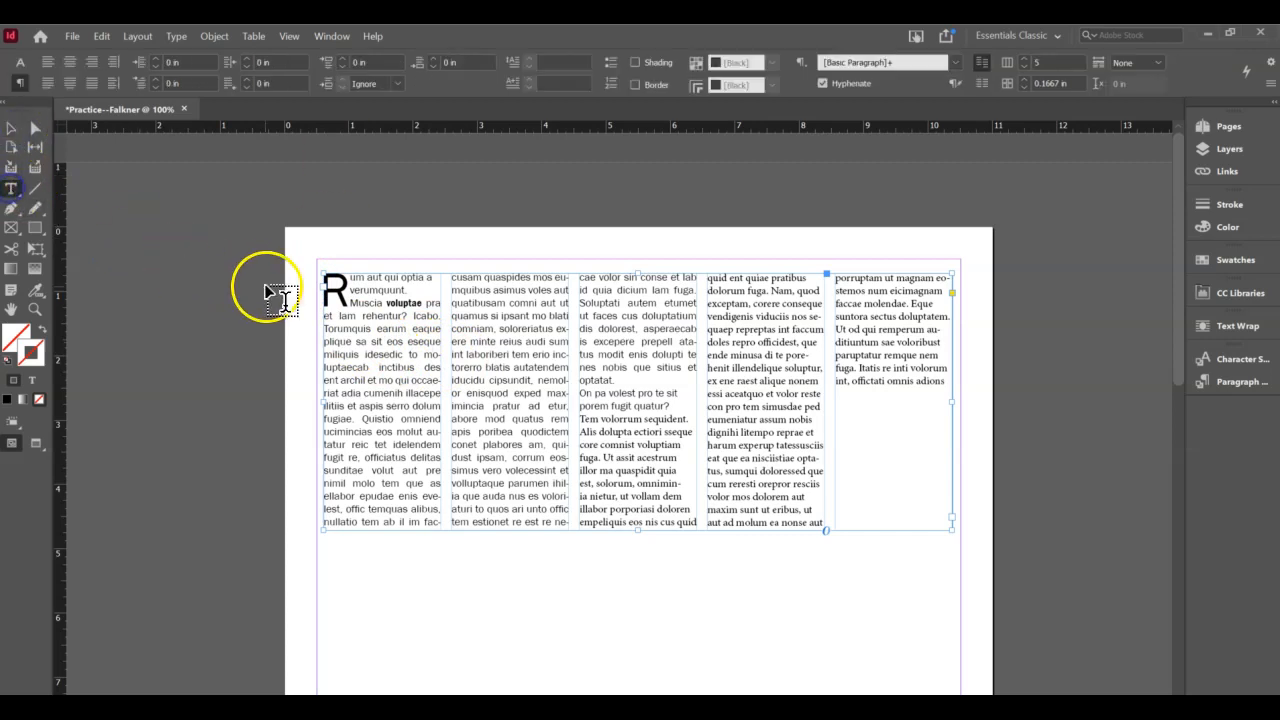
pyautogui.click(846, 417)
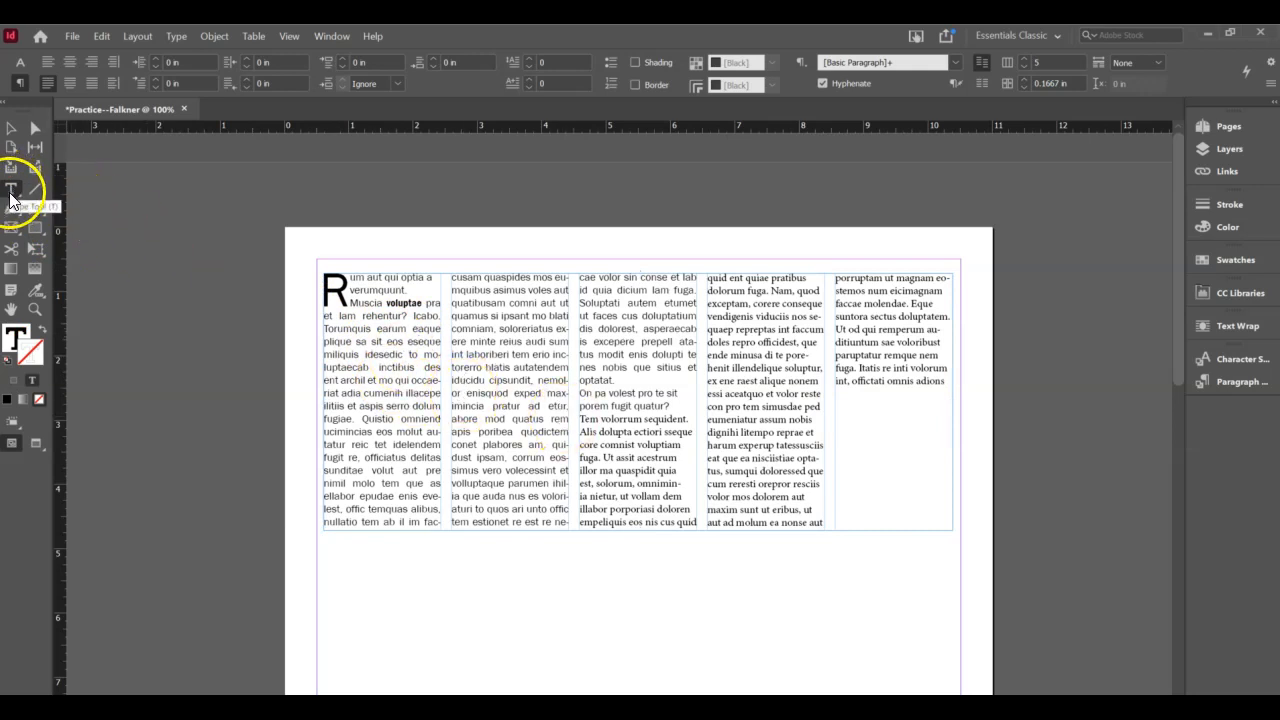
pyautogui.click(527, 453)
pyautogui.click(558, 588)
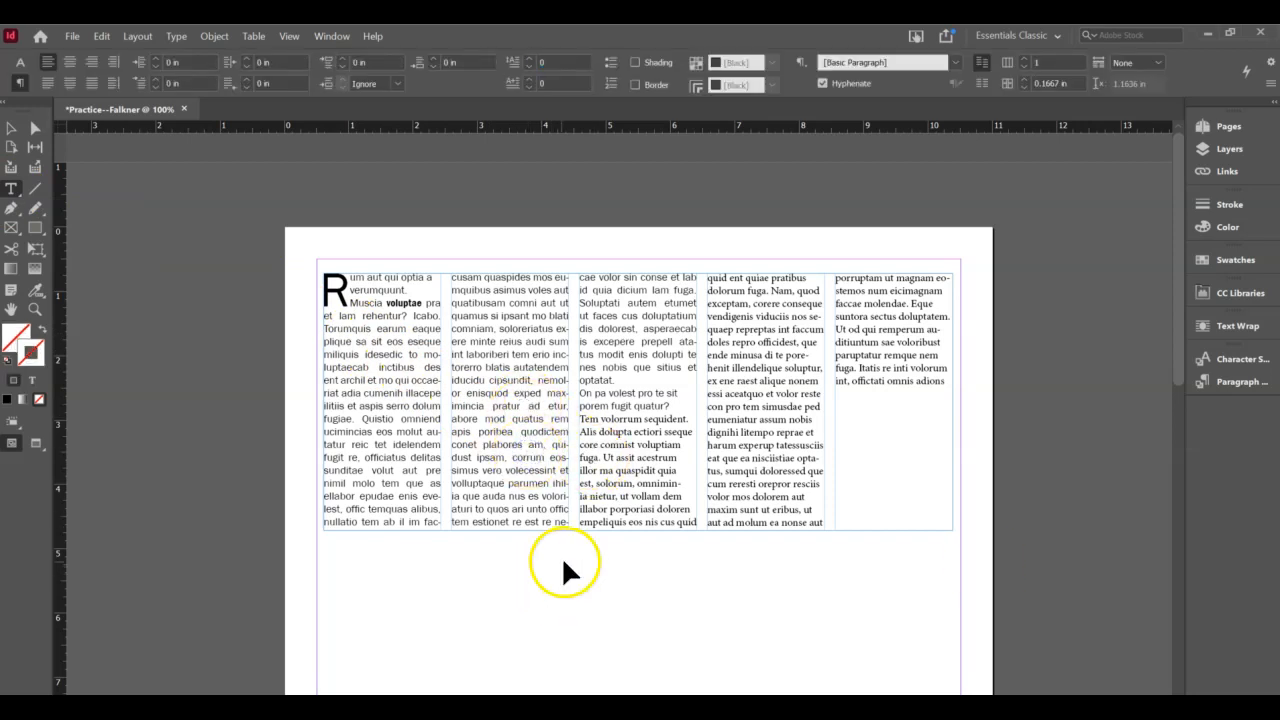
# - Nudge the five-column text frame slightly higher, then resume editing text in column two
pyautogui.press('v')
pyautogui.click(548, 398)
pyautogui.moveTo(545, 396)
pyautogui.mouseDown()
pyautogui.moveTo(545, 425)
pyautogui.moveTo(550, 400)
pyautogui.moveTo(530, 400)
pyautogui.mouseUp()
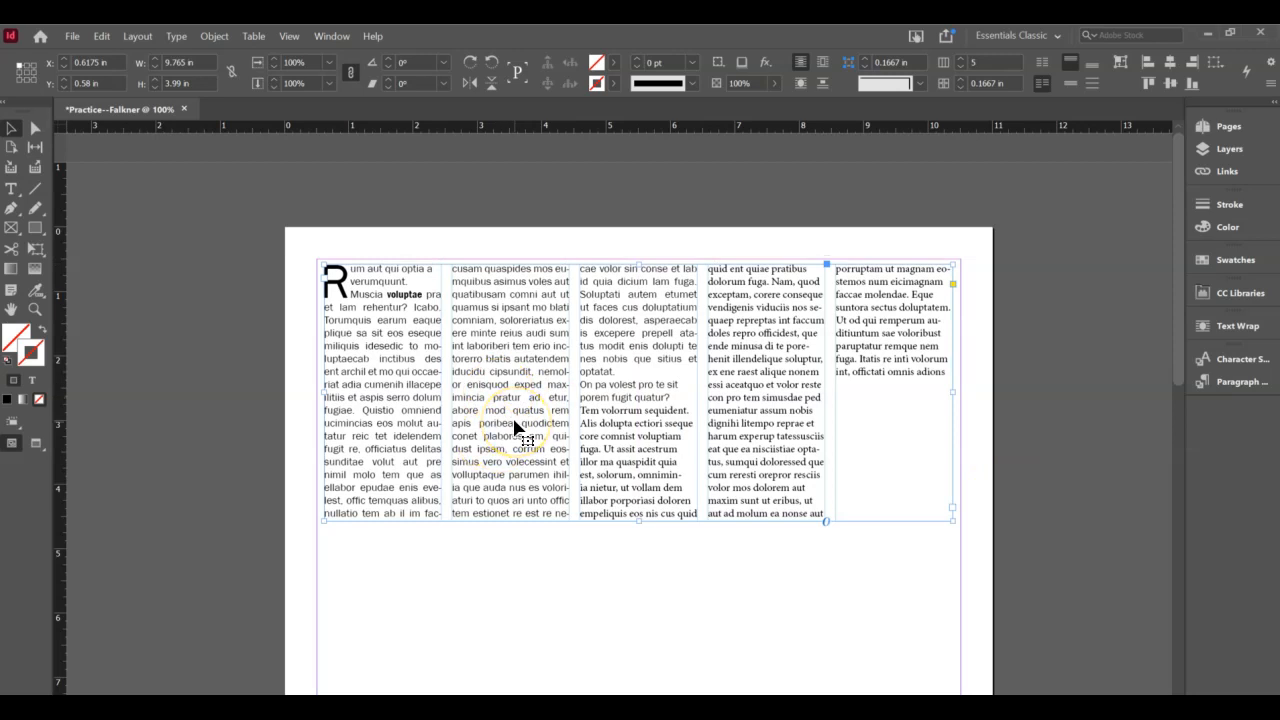
pyautogui.click(531, 414)
pyautogui.doubleClick(528, 397)
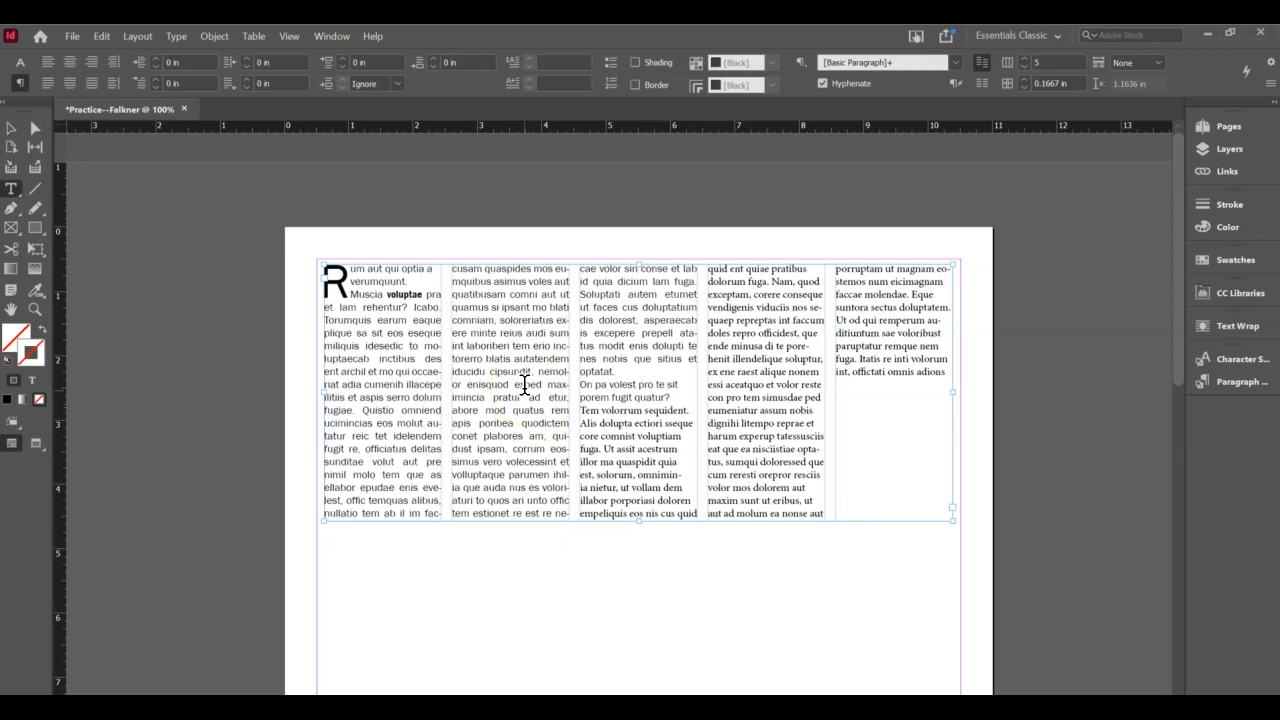
pyautogui.click(492, 338)
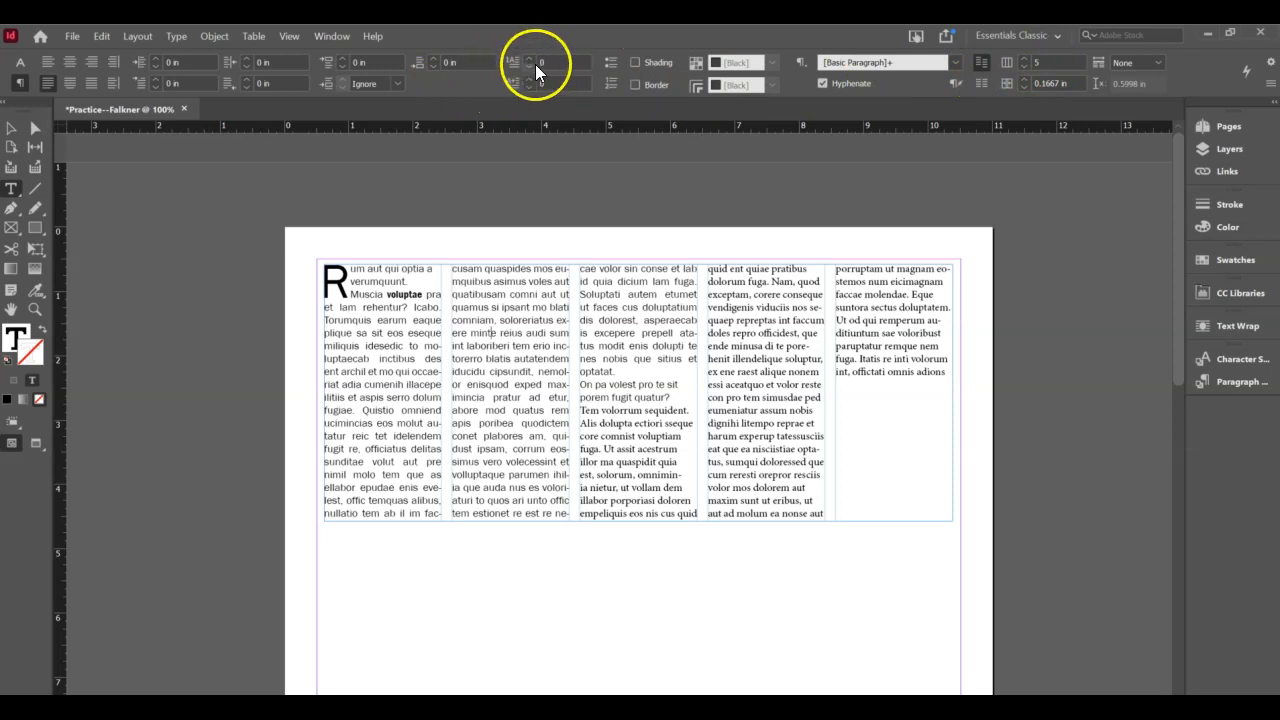
# - Show the character formatting controls and select all text in the story
pyautogui.click(19, 70)
pyautogui.moveTo(467, 345); pyautogui.dragTo(545, 462)
pyautogui.click(815, 355)
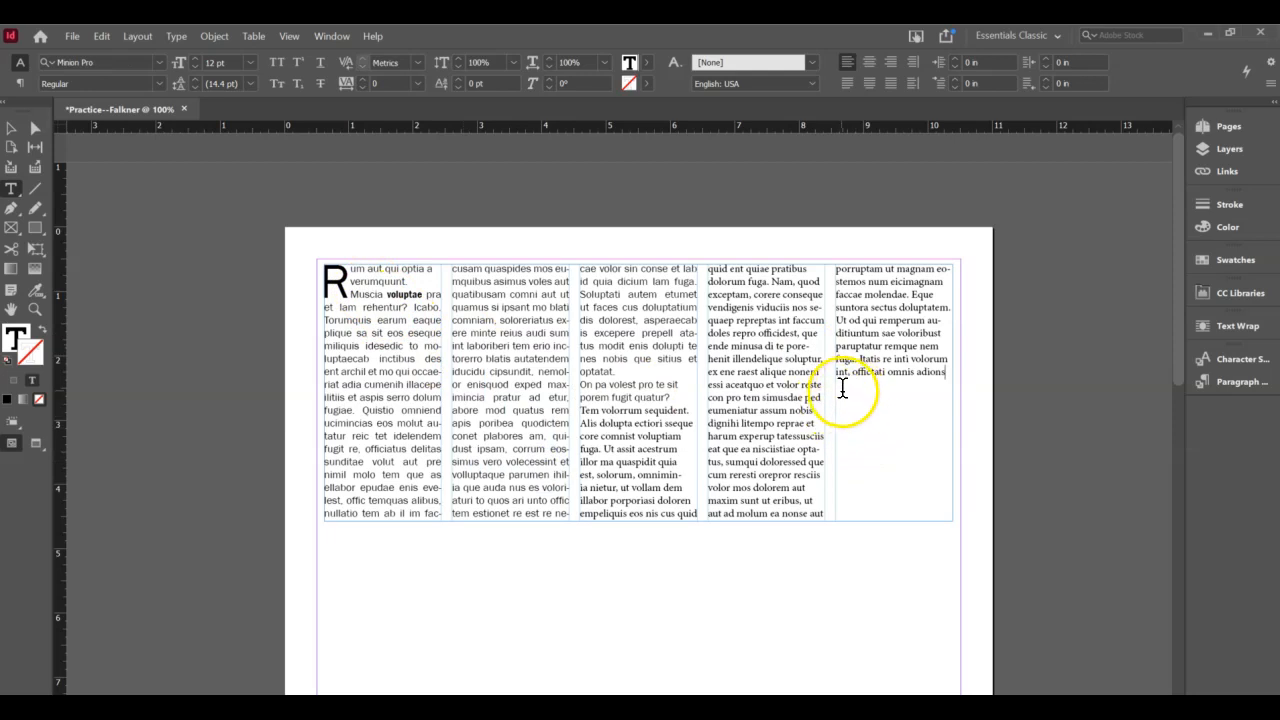
pyautogui.hotkey('ctrl', 'a')
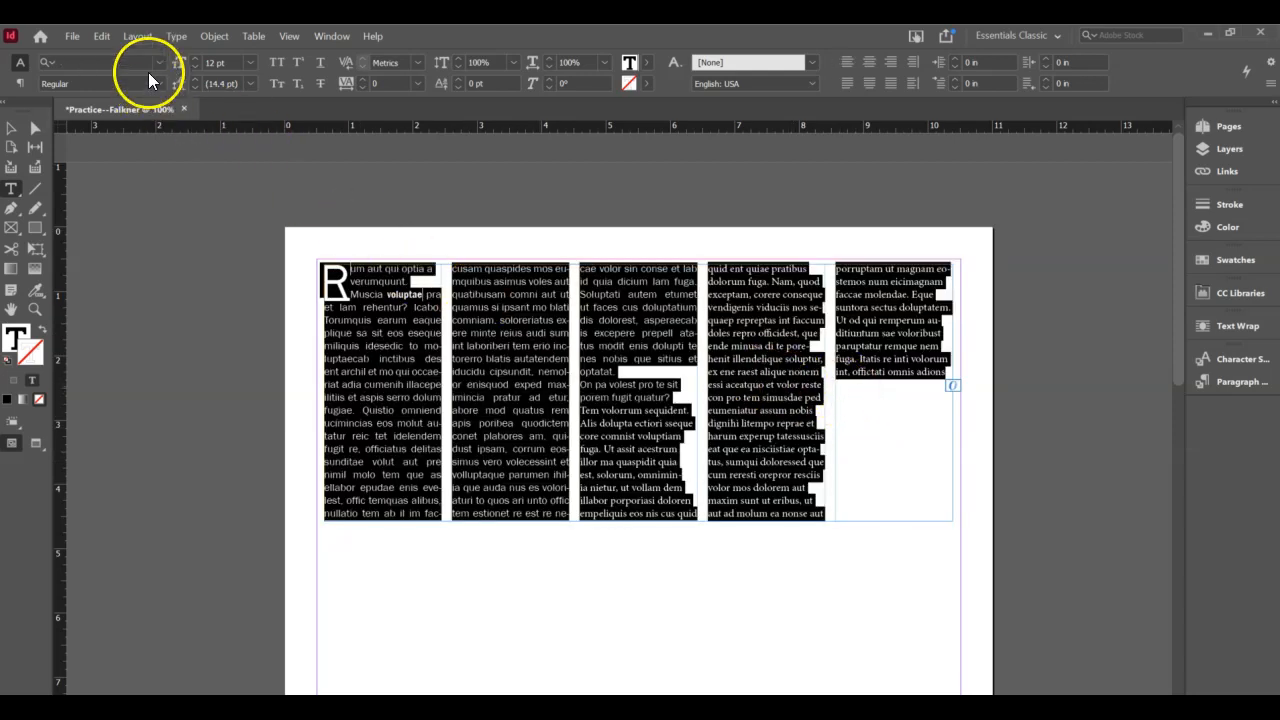
# - Change the story's font to Franklin Gothic Book, after briefly trying Franklin Gothic Demi Cond
pyautogui.click(142, 64)
pyautogui.click(157, 63)
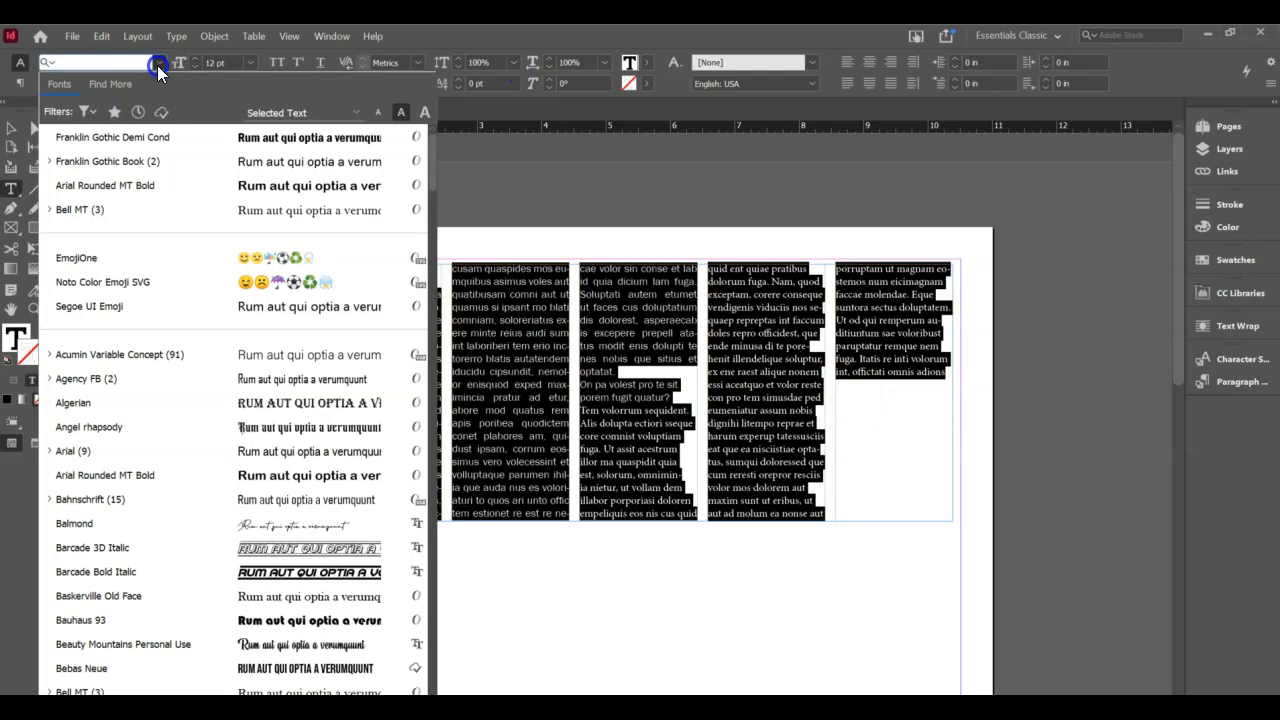
pyautogui.click(147, 140)
pyautogui.click(162, 64)
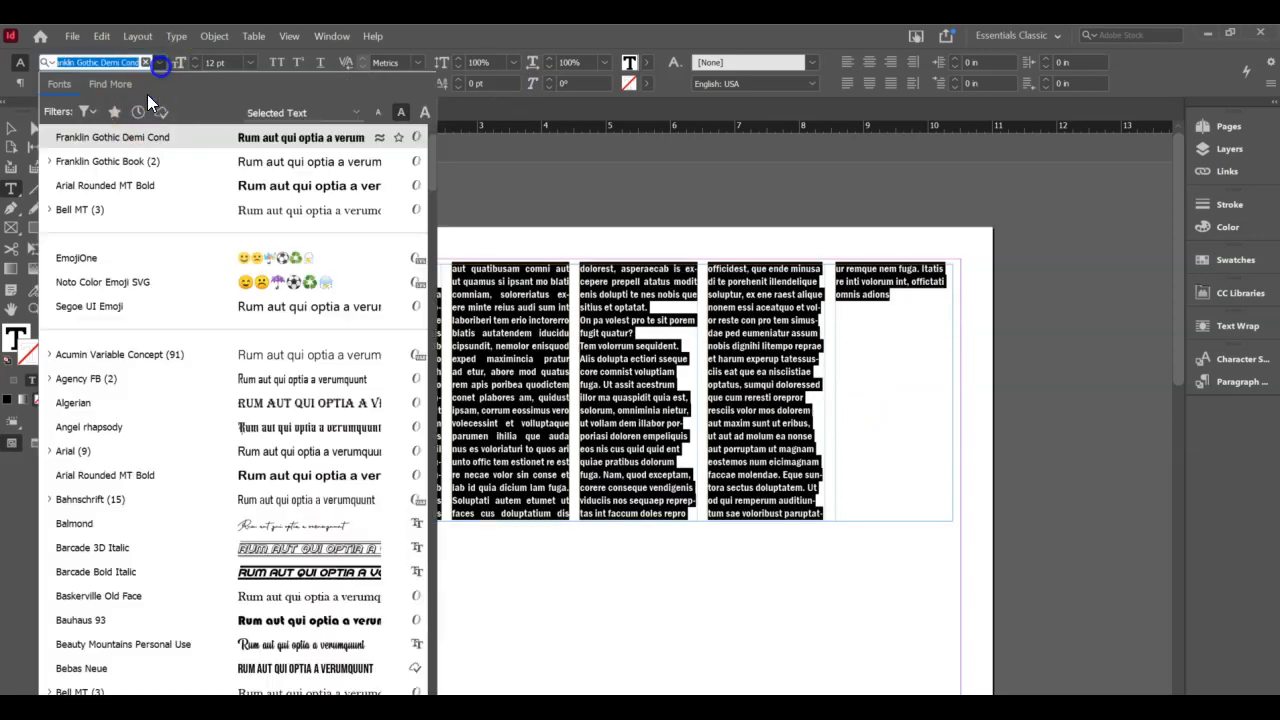
pyautogui.click(137, 162)
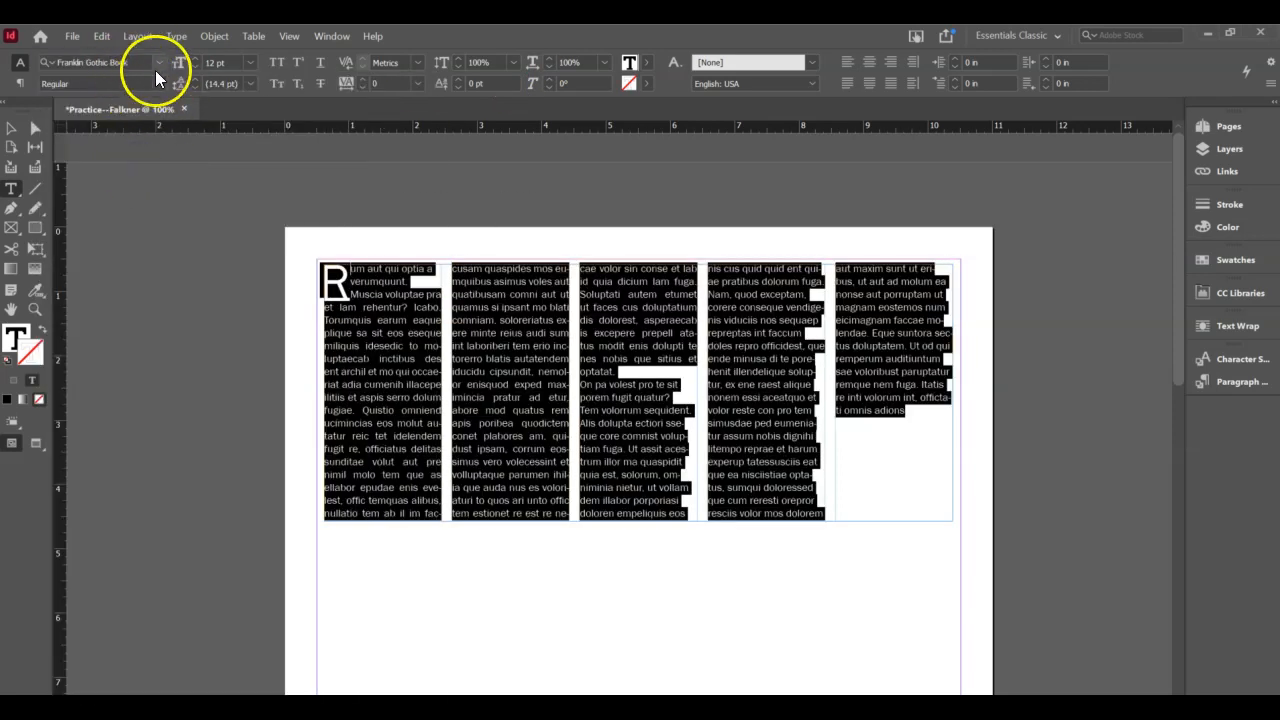
pyautogui.click(399, 318)
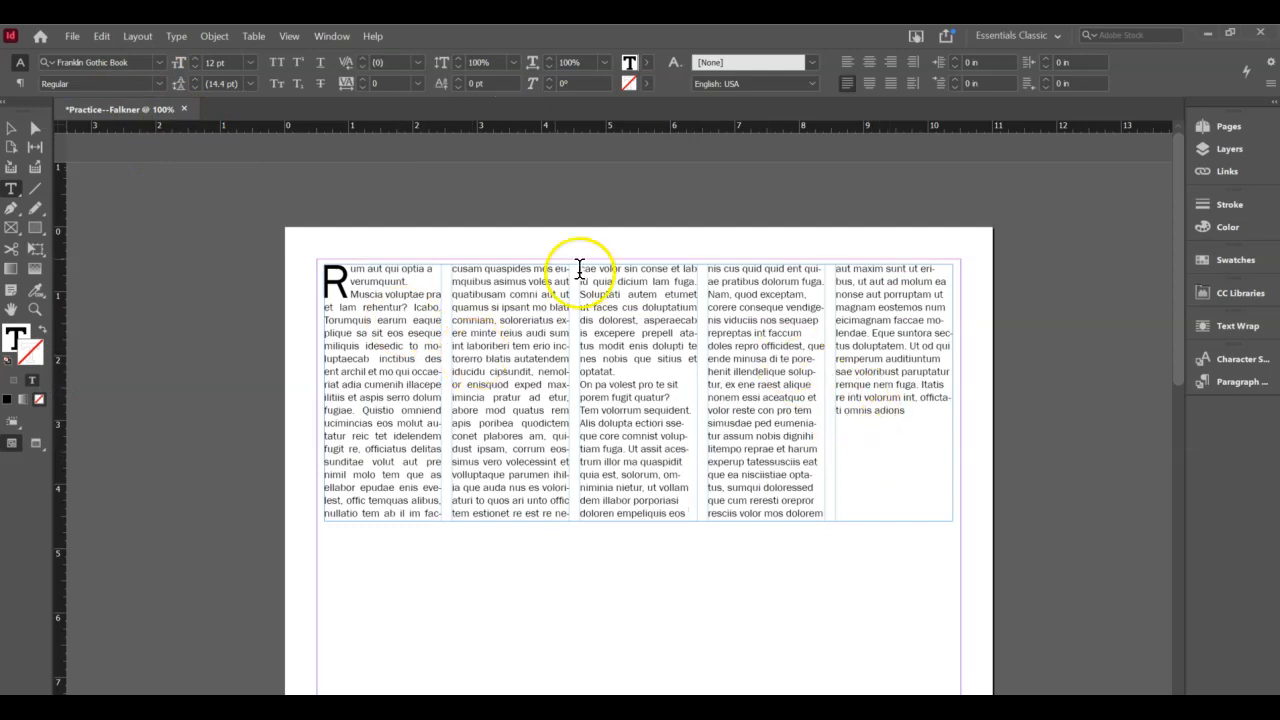
# - Reselect all the story text and set its tracking to 10
pyautogui.click(517, 422)
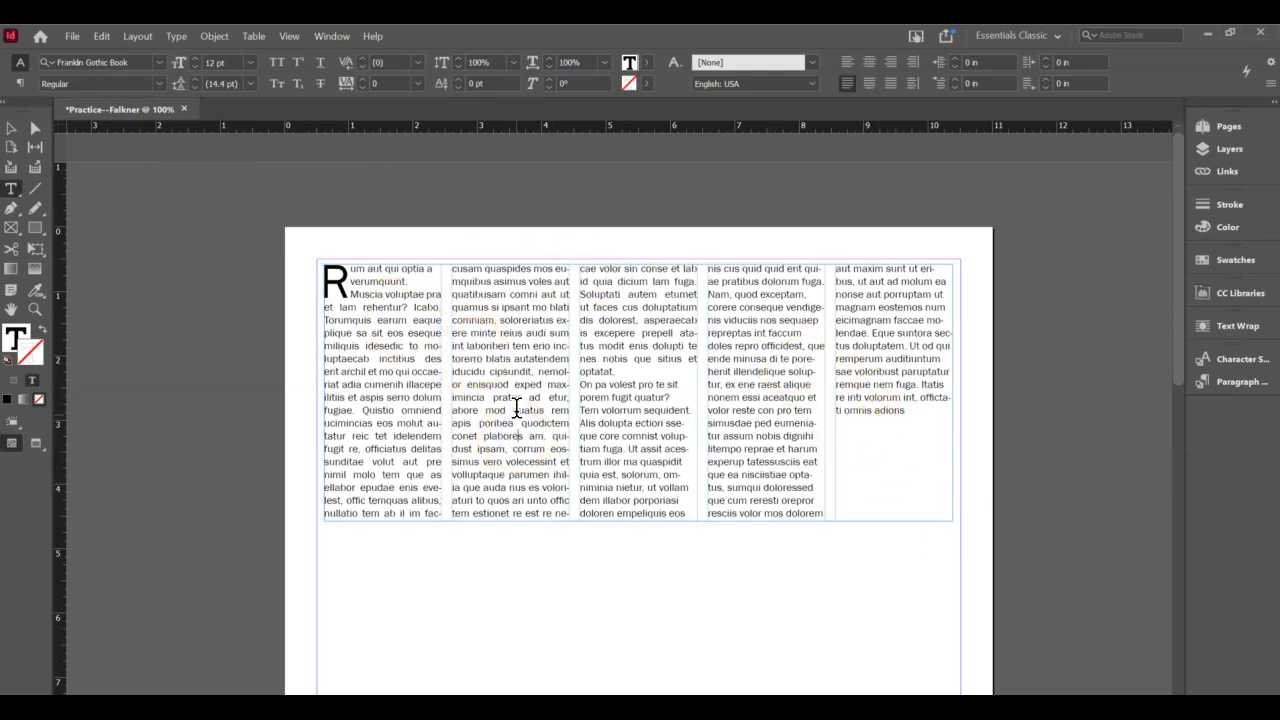
pyautogui.hotkey('ctrl', 'a')
pyautogui.click(363, 79)
pyautogui.click(362, 78)
pyautogui.click(362, 78)
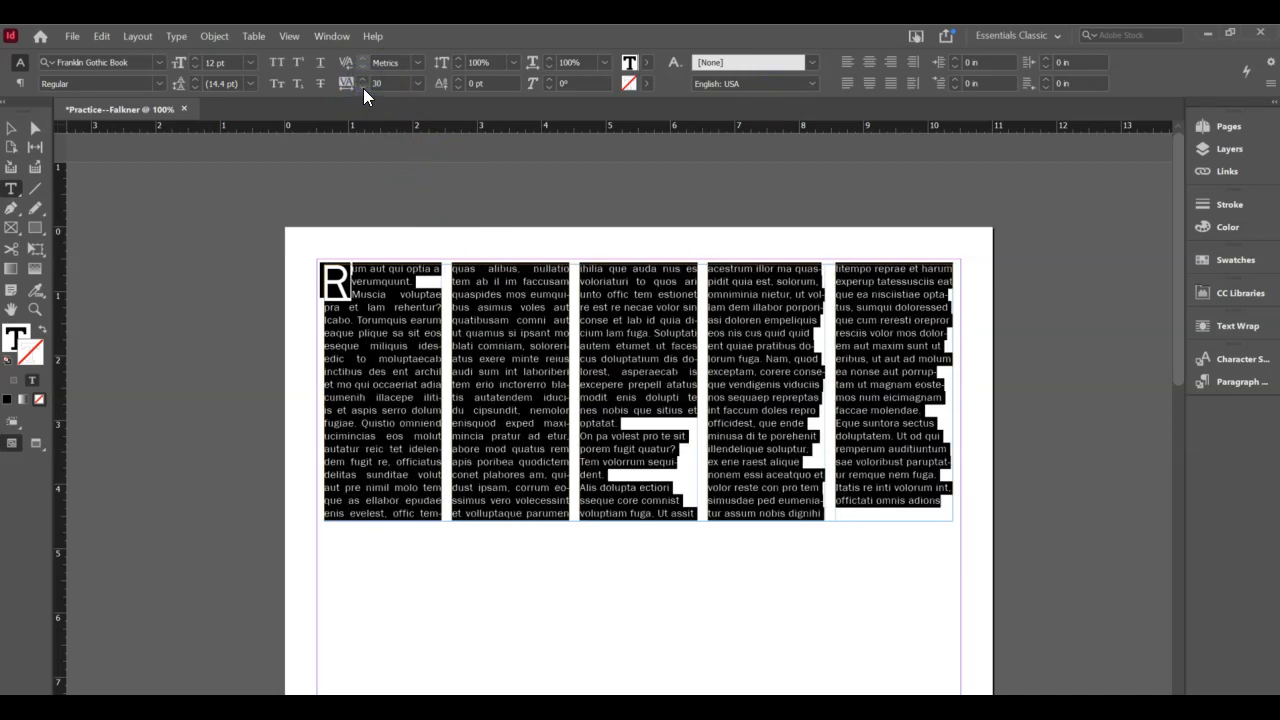
pyautogui.click(363, 88)
pyautogui.click(363, 88)
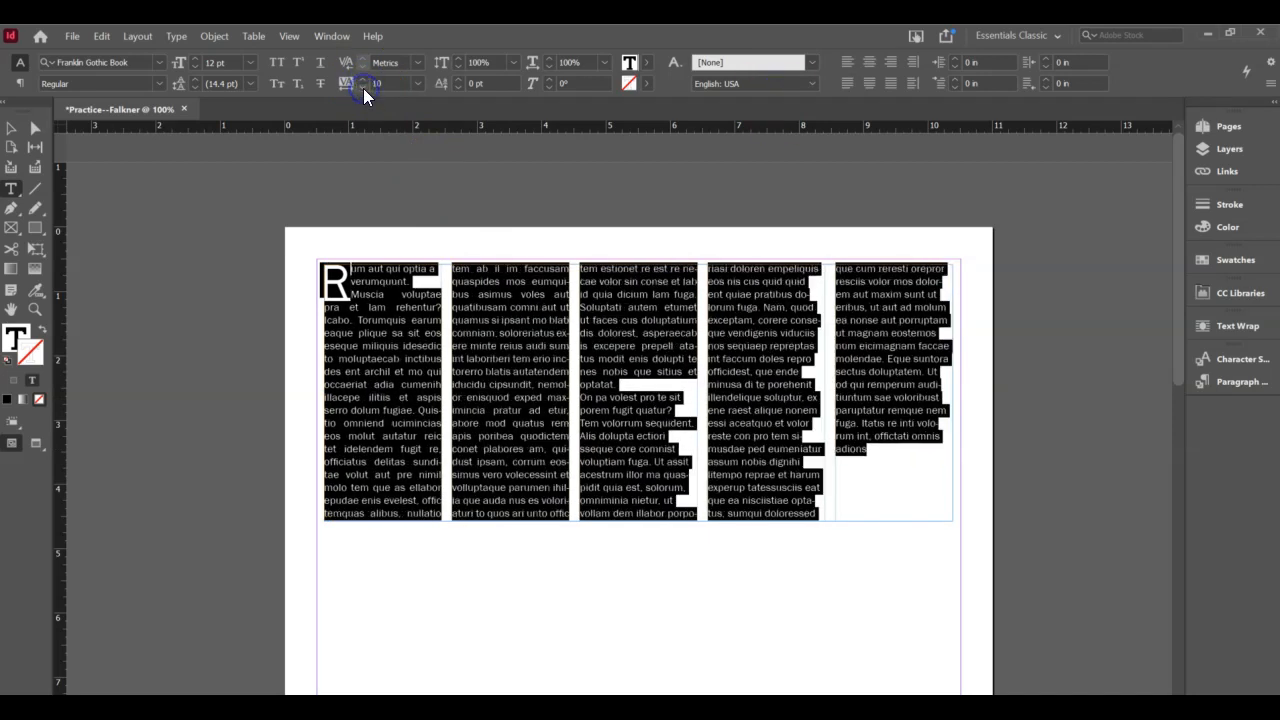
# - Deselect the text frame and scroll to review the reformatted five-column story
pyautogui.click(12, 130)
pyautogui.click(516, 532)
pyautogui.scroll(-1, 516, 532)
pyautogui.click(549, 527)
pyautogui.scroll(1, 549, 526)
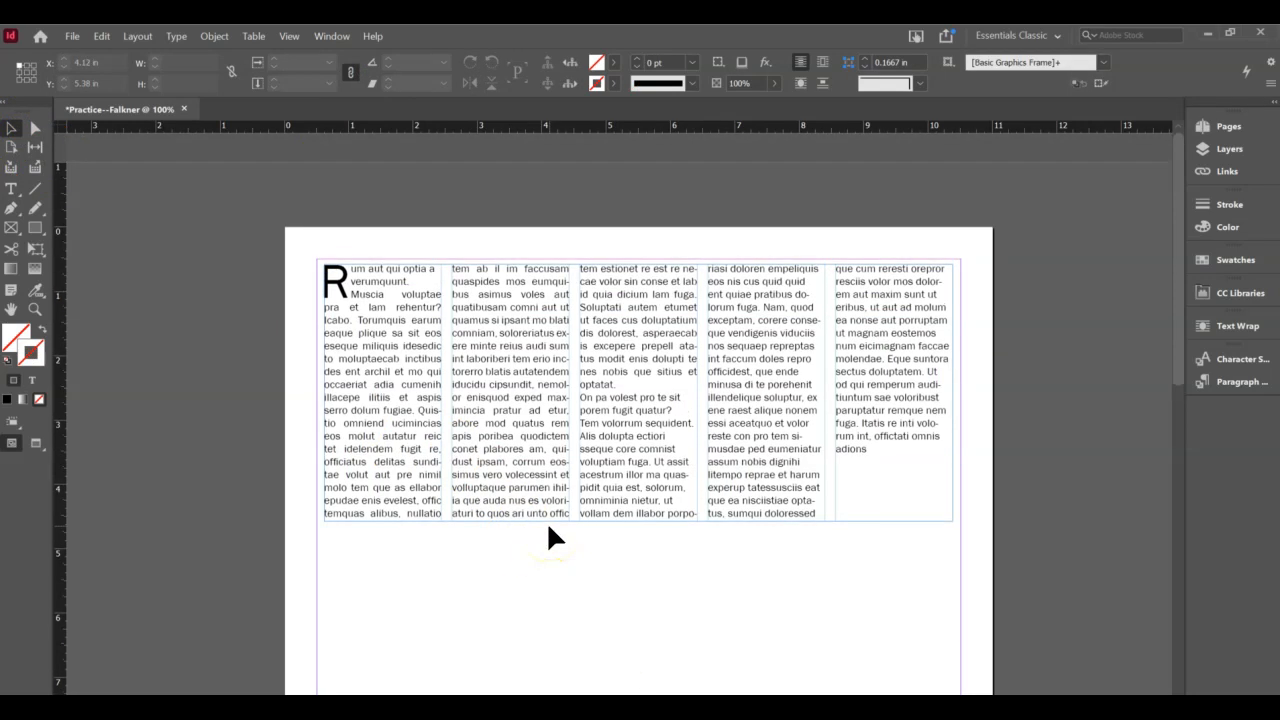
pyautogui.scroll(-2, 522, 525)
pyautogui.click(523, 520)
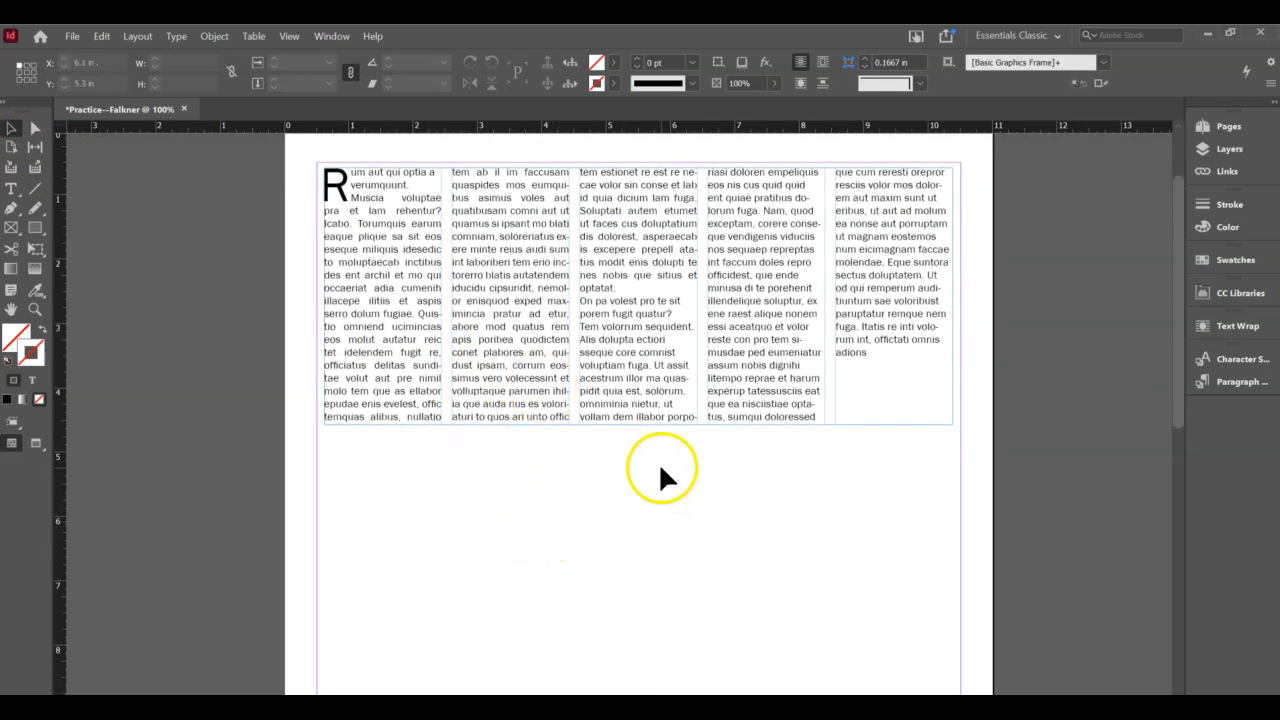